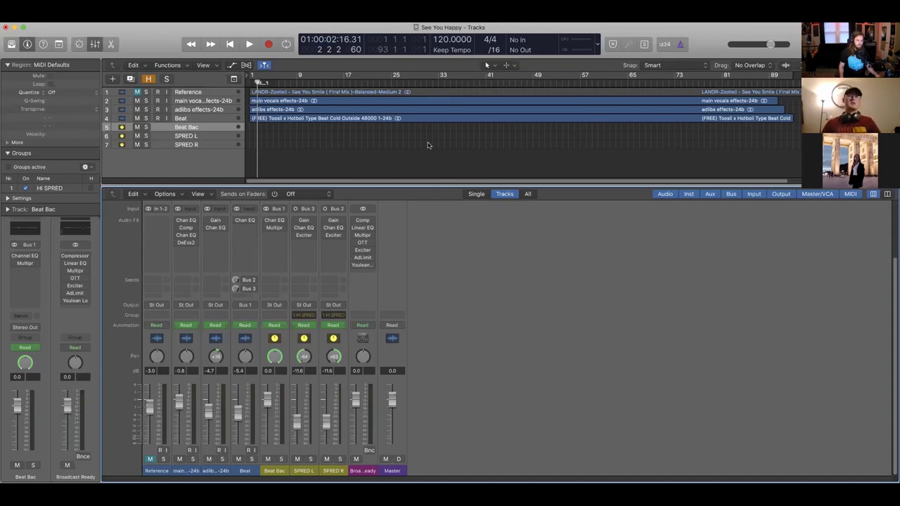
# Step: Audition the soloed main vocals track from bar 10 and clear the solo
pyautogui.click(146, 101)
pyautogui.click(303, 76)
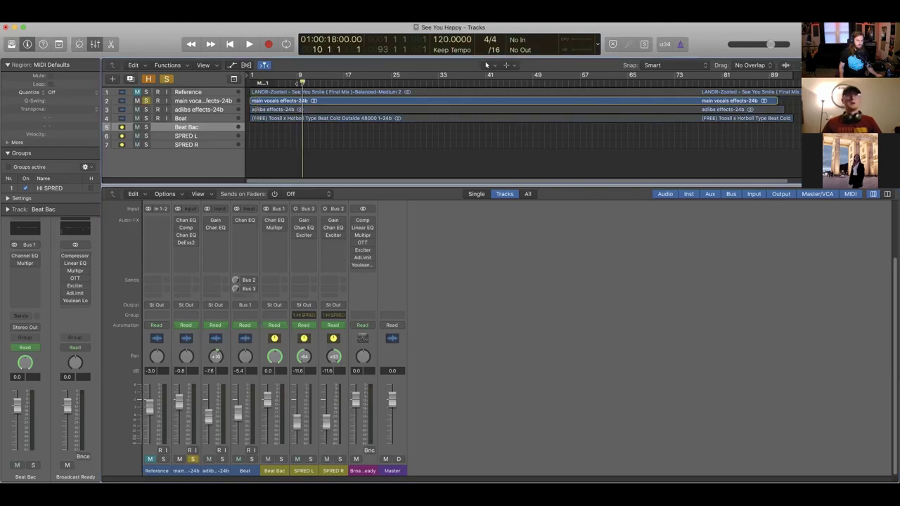
pyautogui.press('space')
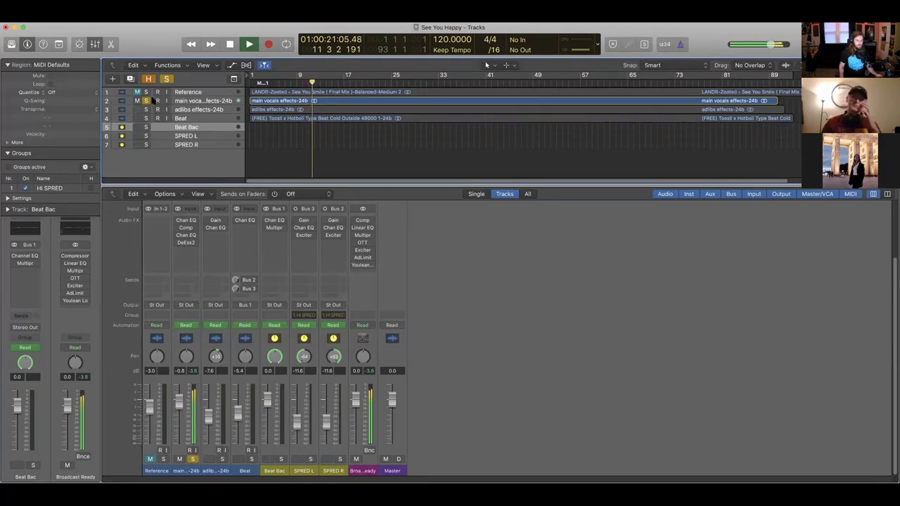
pyautogui.press('space')
pyautogui.press('super+a')
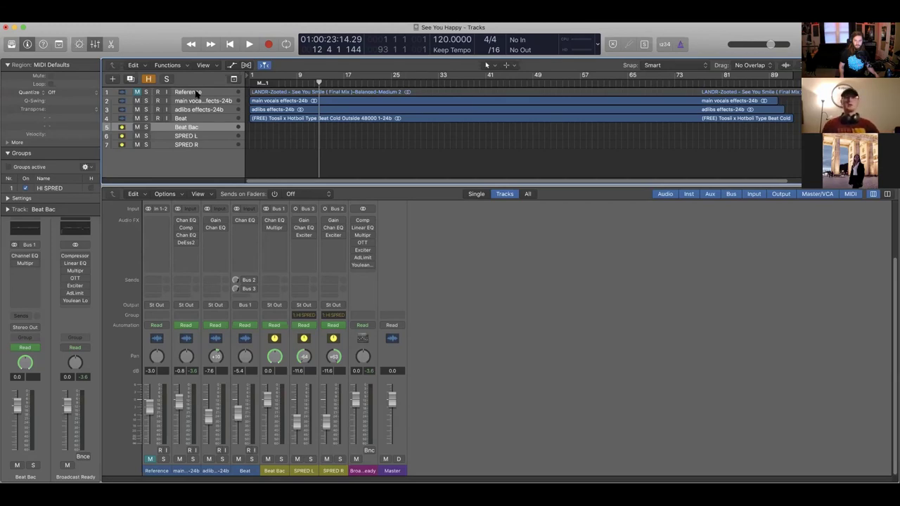
# Step: Solo the Reference track and listen to it from the start of the song with enlarged track waveforms
pyautogui.click(146, 92)
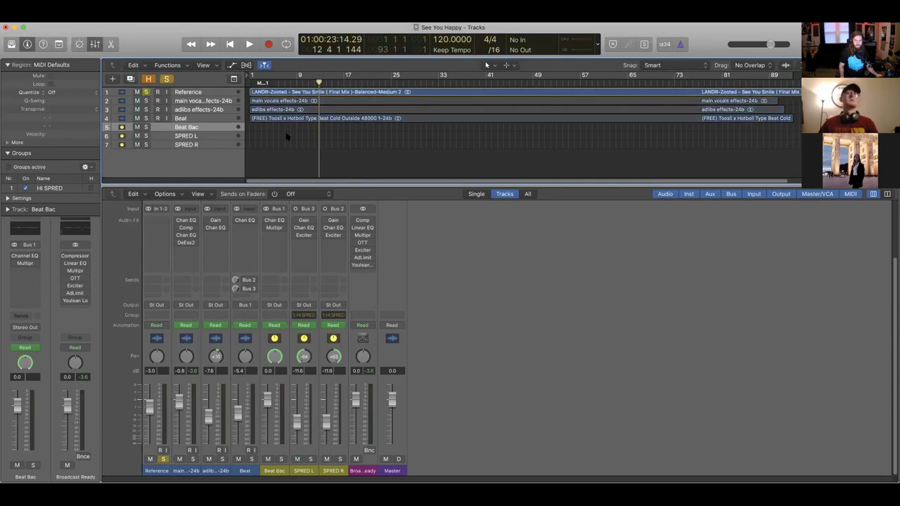
pyautogui.press('Return')
pyautogui.press('super+Down')
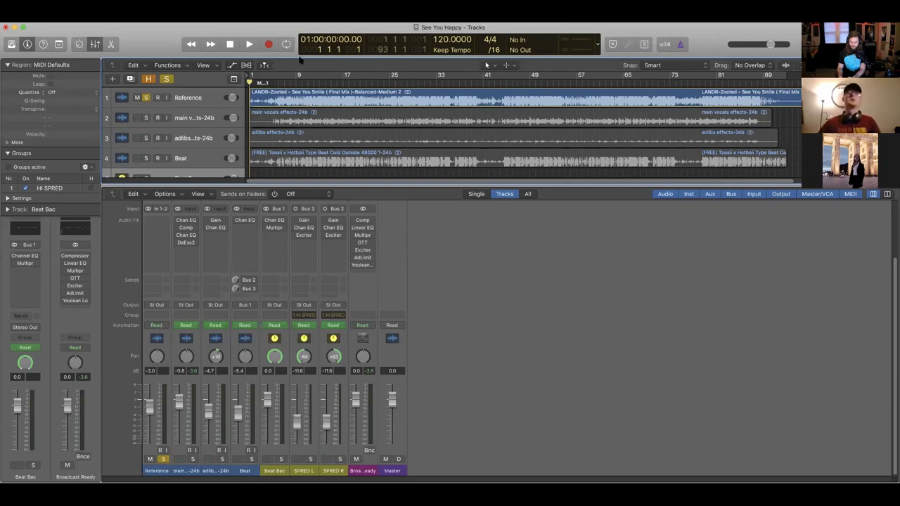
pyautogui.click(249, 44)
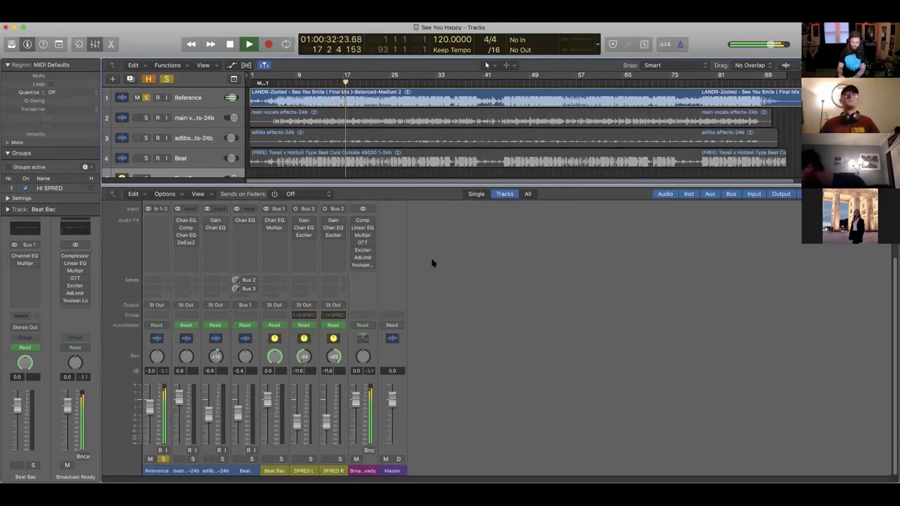
pyautogui.press('space')
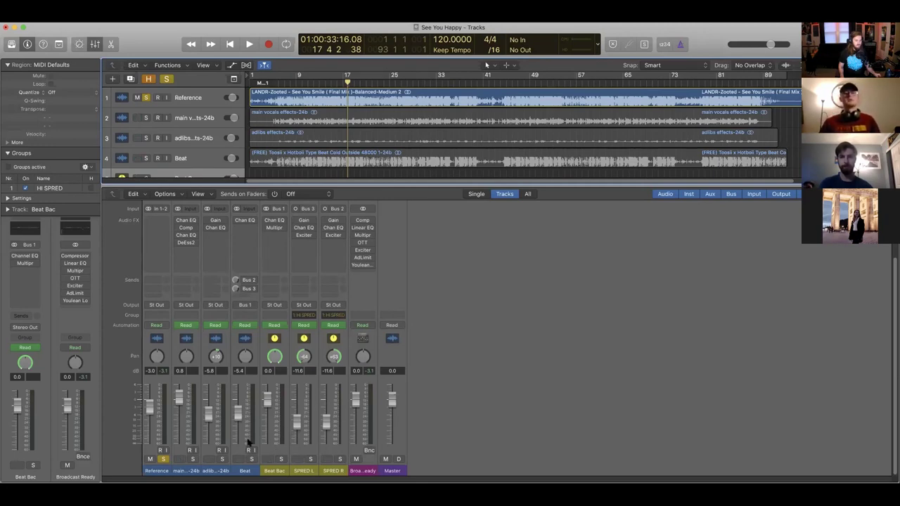
# Step: Unsolo and mute the Reference track, and solo the Beat track
pyautogui.click(241, 452)
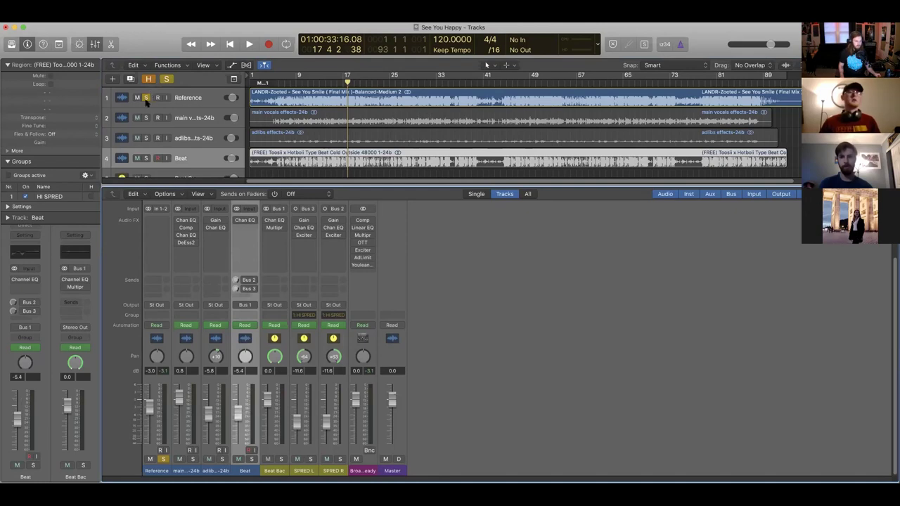
pyautogui.click(145, 98)
pyautogui.click(137, 98)
pyautogui.scroll(-2, 306, 144)
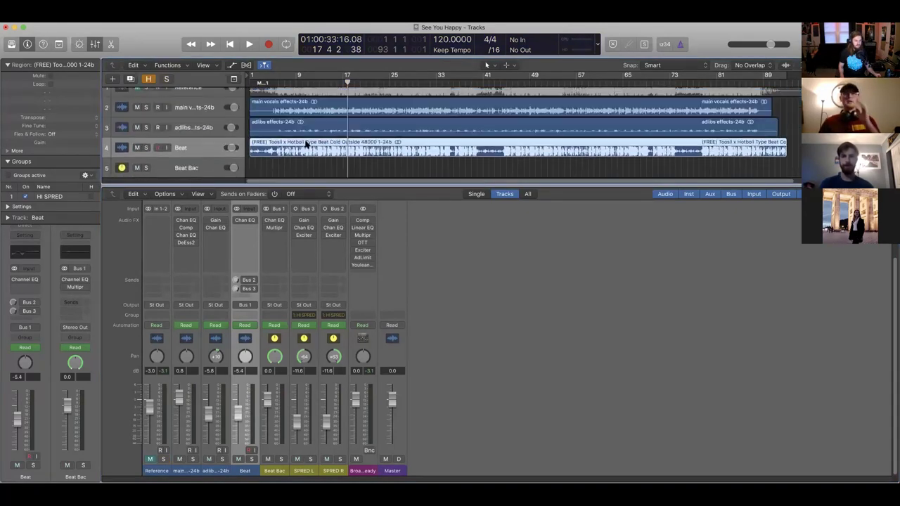
pyautogui.scroll(-1, 306, 144)
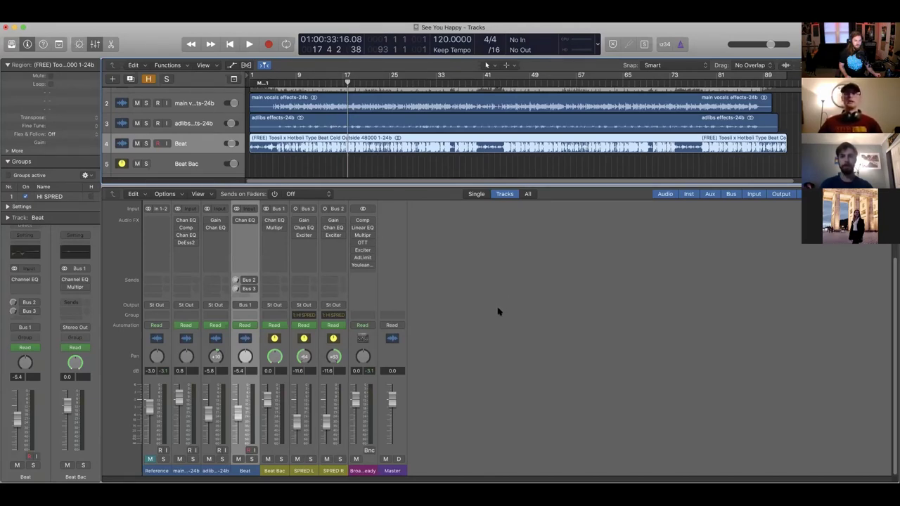
pyautogui.click(146, 143)
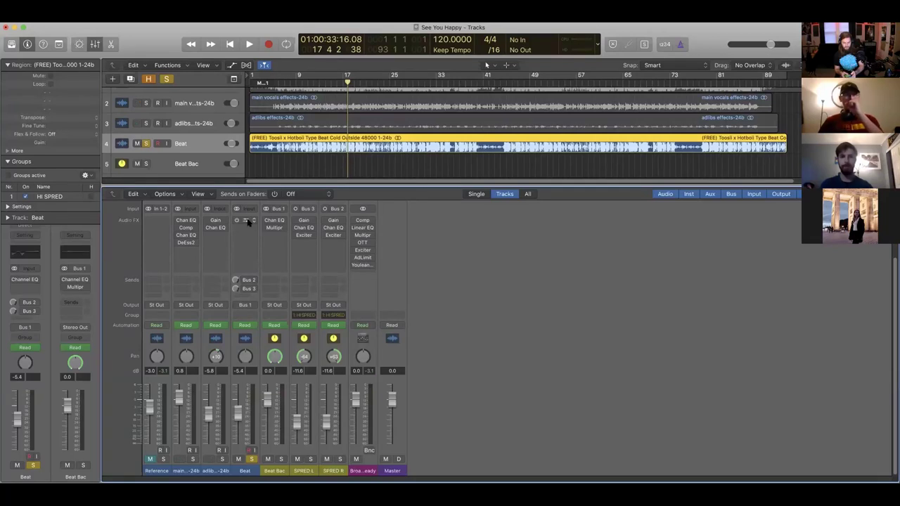
# Step: Open the Beat track's Channel EQ and disable its 43, 106, 285, 1260, 2500 and 5900 Hz bands
pyautogui.click(339, 232)
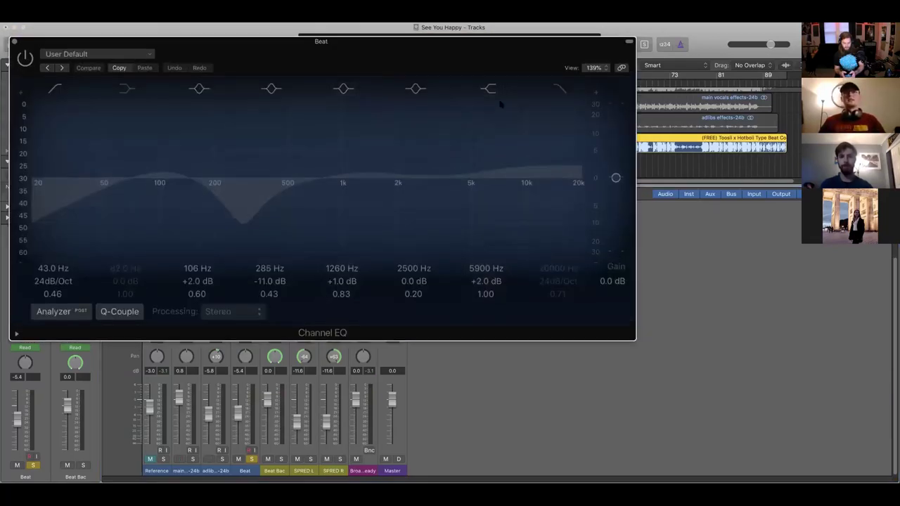
pyautogui.moveTo(430, 121); pyautogui.dragTo(350, 121)
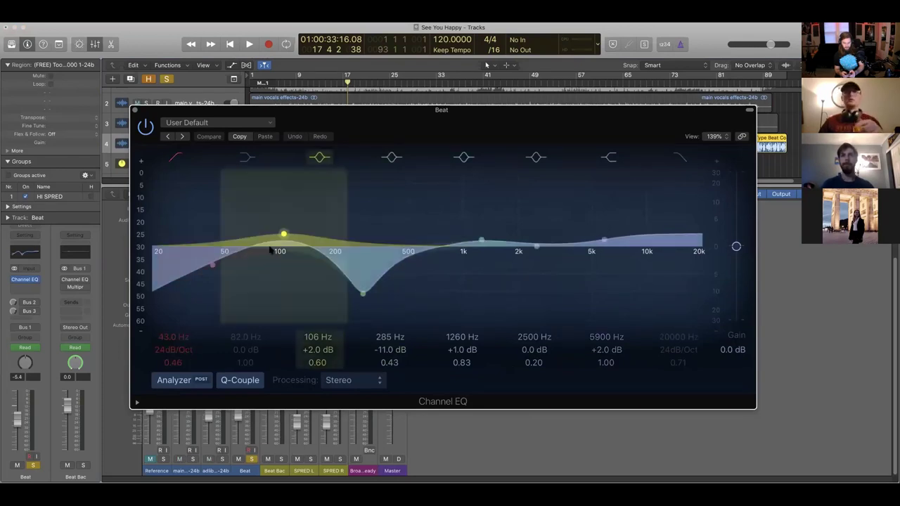
pyautogui.click(175, 158)
pyautogui.click(320, 156)
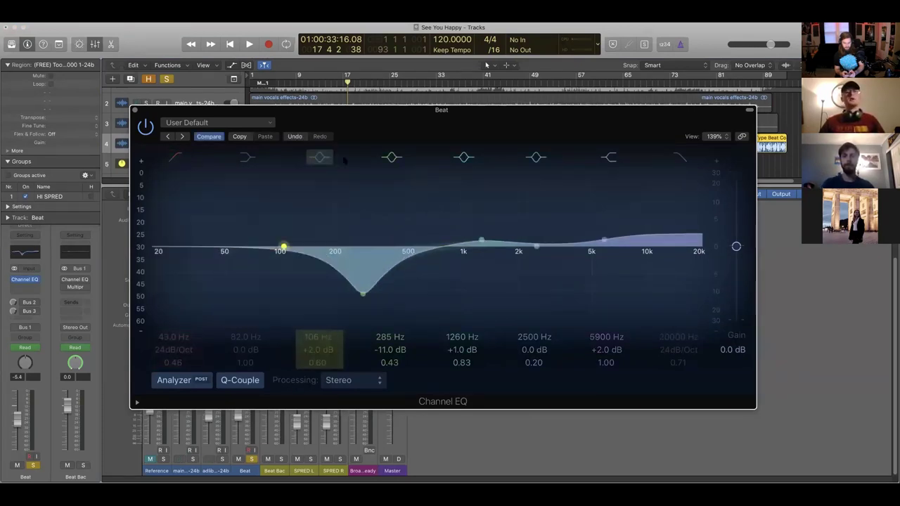
pyautogui.click(392, 156)
pyautogui.click(464, 157)
pyautogui.click(536, 156)
pyautogui.click(608, 157)
# Step: Route the Beat track's output to Stereo Output instead of Bus 1
pyautogui.moveTo(402, 133); pyautogui.dragTo(699, 160)
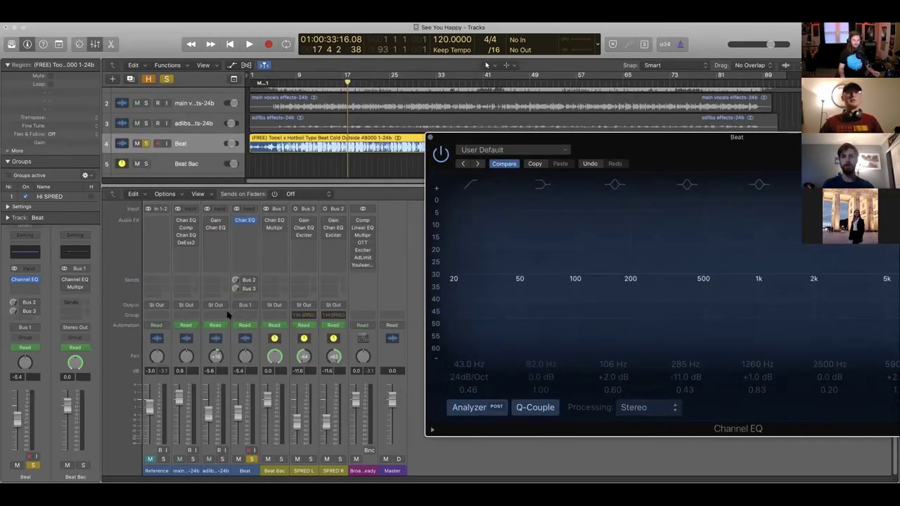
pyautogui.click(257, 307)
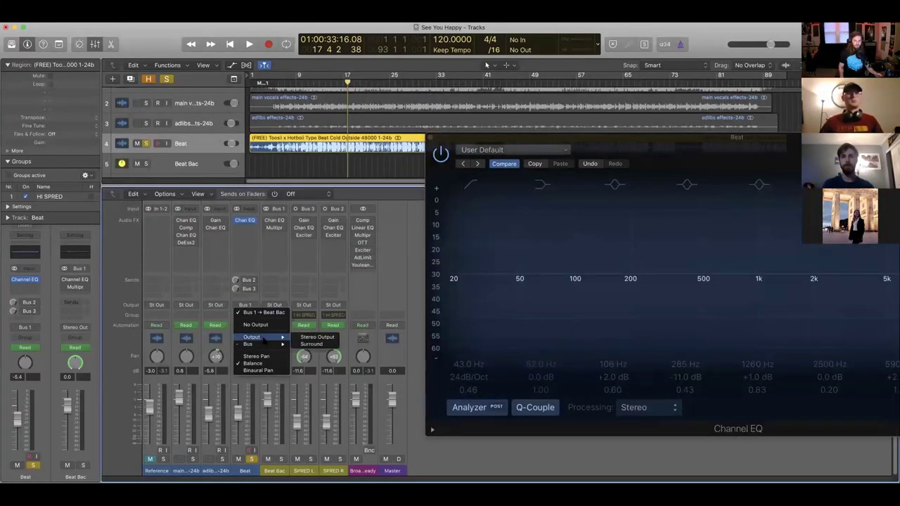
pyautogui.press('Escape')
pyautogui.moveTo(678, 157); pyautogui.dragTo(350, 163)
pyautogui.hotkey('ctrl', 'm')
pyautogui.hotkey('ctrl', 'm')
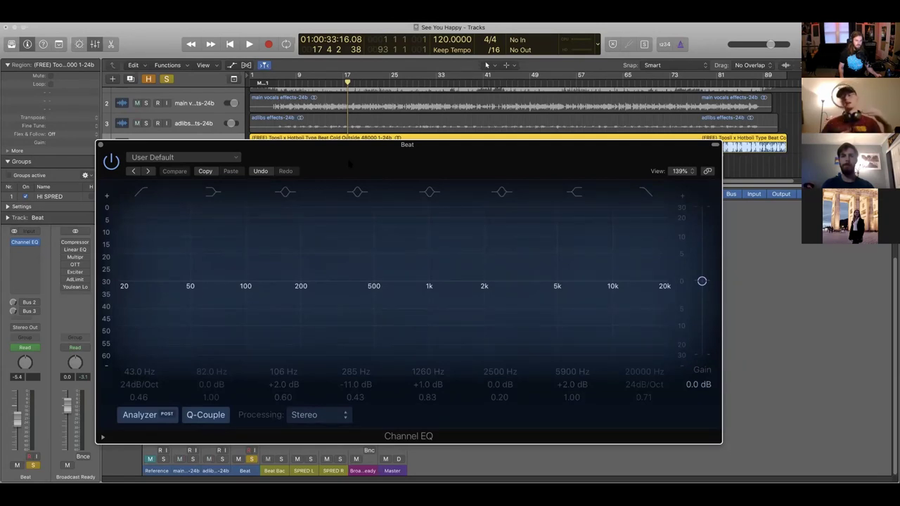
pyautogui.hotkey('ctrl', 'm')
pyautogui.hotkey('ctrl', 'm')
pyautogui.hotkey('ctrl', 'm')
pyautogui.hotkey('ctrl', 'm')
pyautogui.hotkey('ctrl', 'm')
pyautogui.hotkey('ctrl', 'm')
pyautogui.hotkey('ctrl', 'm')
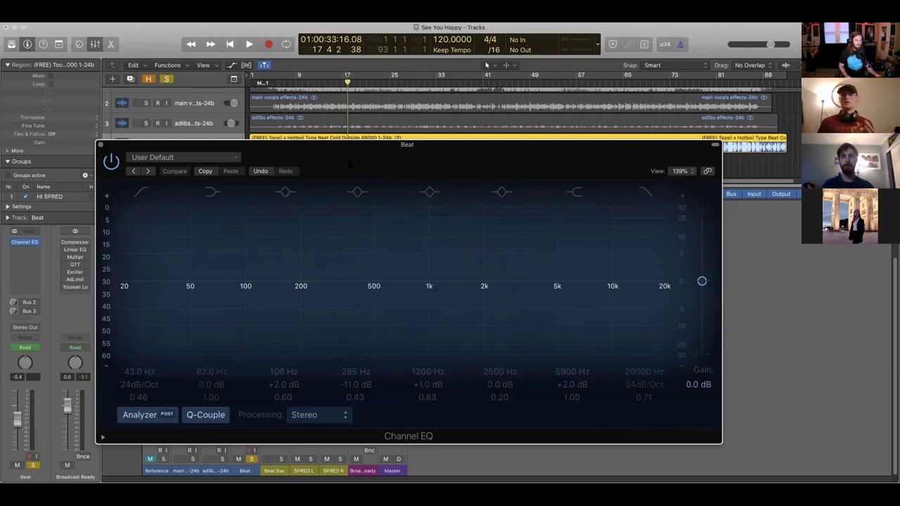
pyautogui.hotkey('ctrl', 'm')
pyautogui.hotkey('ctrl', 'm')
pyautogui.hotkey('ctrl', 'm')
pyautogui.hotkey('ctrl', 'm')
pyautogui.moveTo(349, 158); pyautogui.dragTo(383, 150)
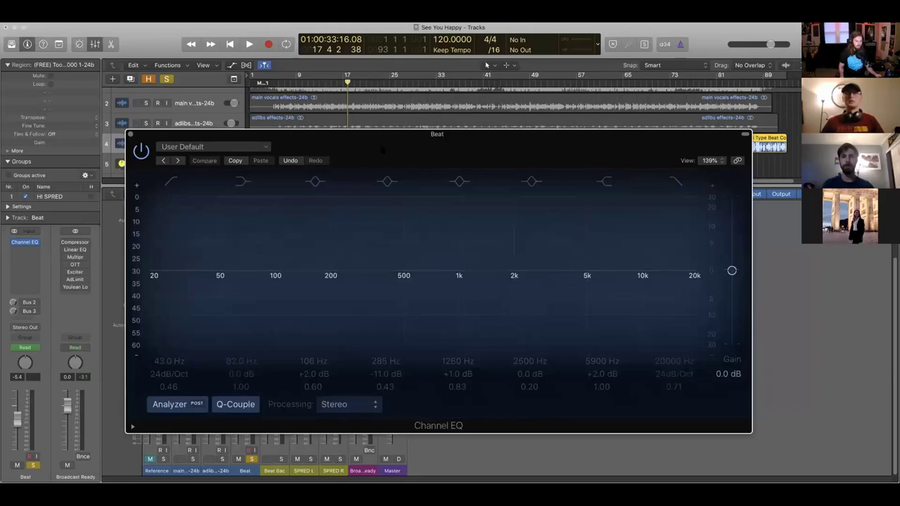
pyautogui.hotkey('ctrl', 'm')
pyautogui.hotkey('ctrl', 'm')
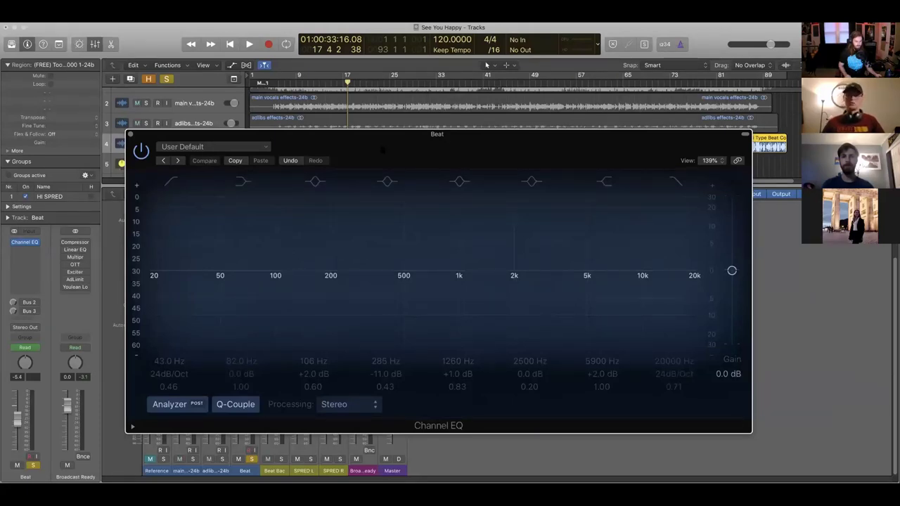
pyautogui.hotkey('ctrl', 'm')
pyautogui.hotkey('ctrl', 'm')
pyautogui.hotkey('ctrl', 'm')
pyautogui.hotkey('ctrl', 'm')
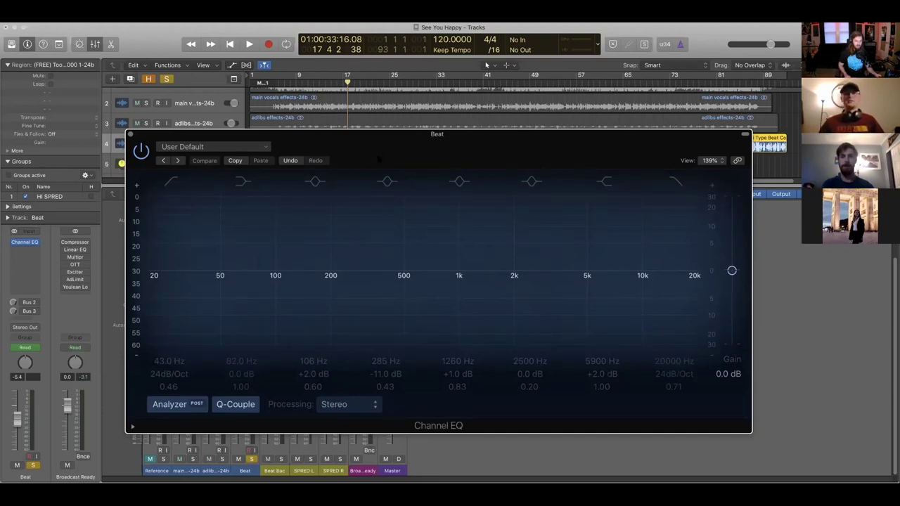
pyautogui.hotkey('ctrl', 'm')
pyautogui.hotkey('ctrl', 'm')
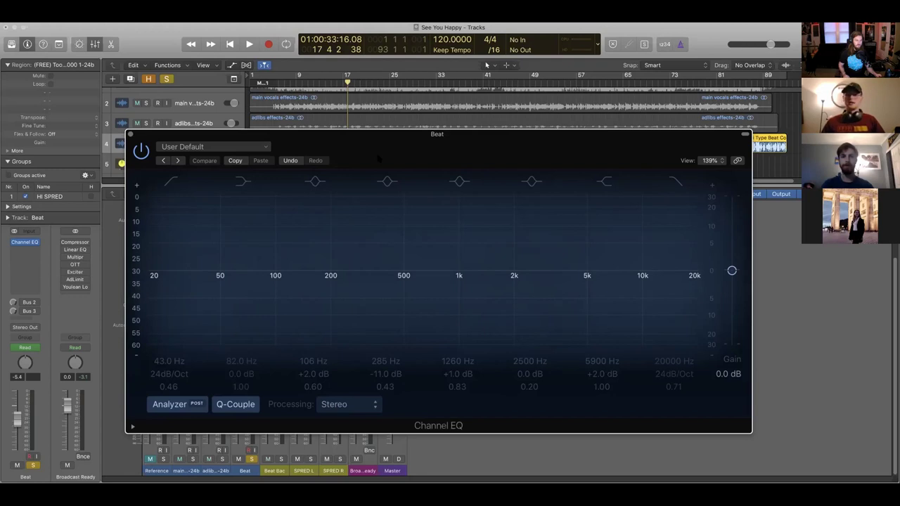
pyautogui.hotkey('ctrl', 'm')
pyautogui.hotkey('ctrl', 'm')
pyautogui.hotkey('ctrl', 'm')
pyautogui.hotkey('ctrl', 'm')
pyautogui.hotkey('ctrl', 'm')
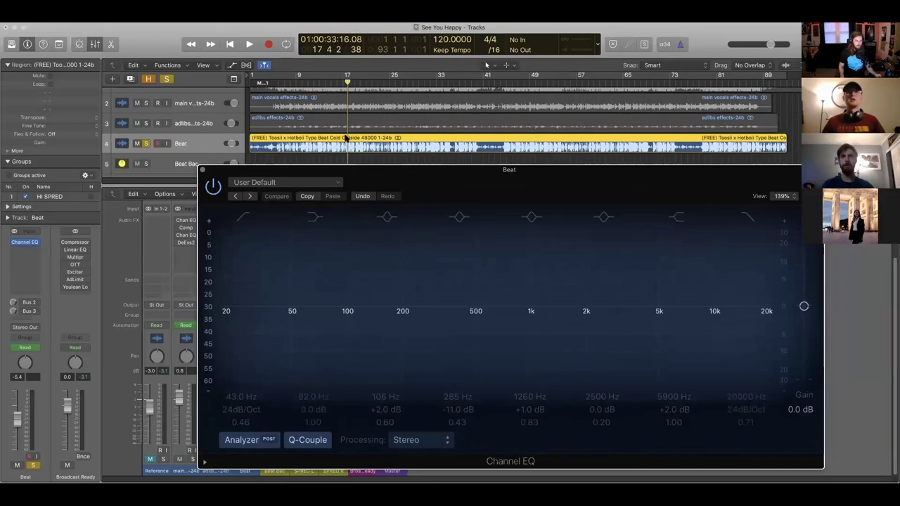
# Step: Play the soloed beat from bar 17 with all EQ bands disabled, checking its spectrum in the analyzer
pyautogui.press('space')
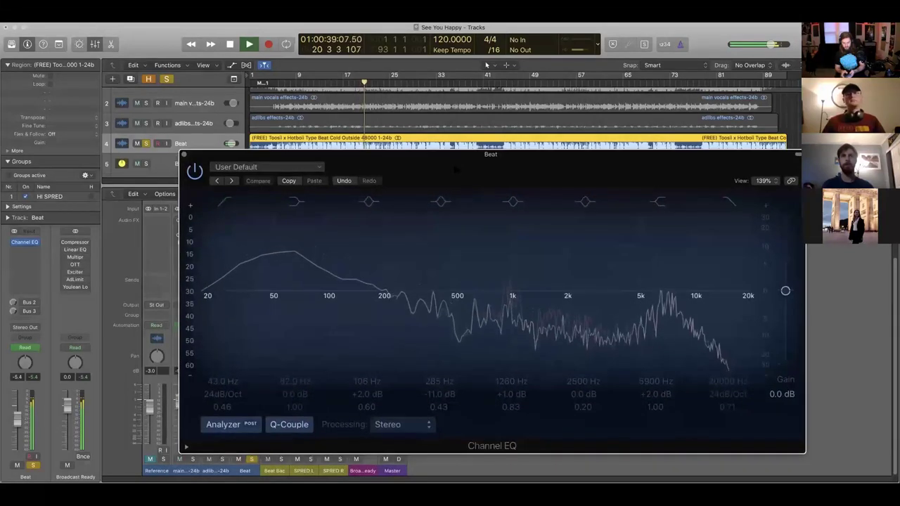
pyautogui.press('space')
pyautogui.moveTo(454, 169); pyautogui.dragTo(411, 164)
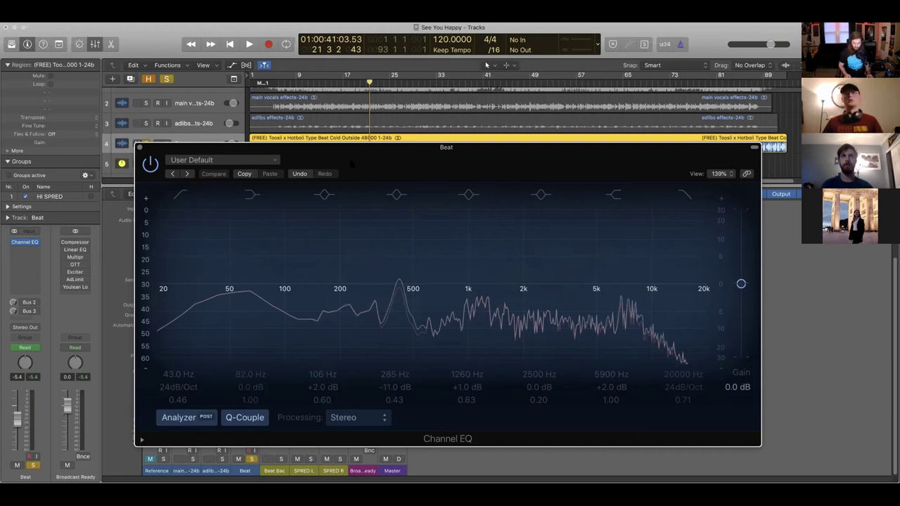
# Step: Enable the 43 Hz low cut and the 106 Hz bell band in the Beat track's Channel EQ
pyautogui.moveTo(354, 162); pyautogui.dragTo(340, 166)
pyautogui.click(160, 240)
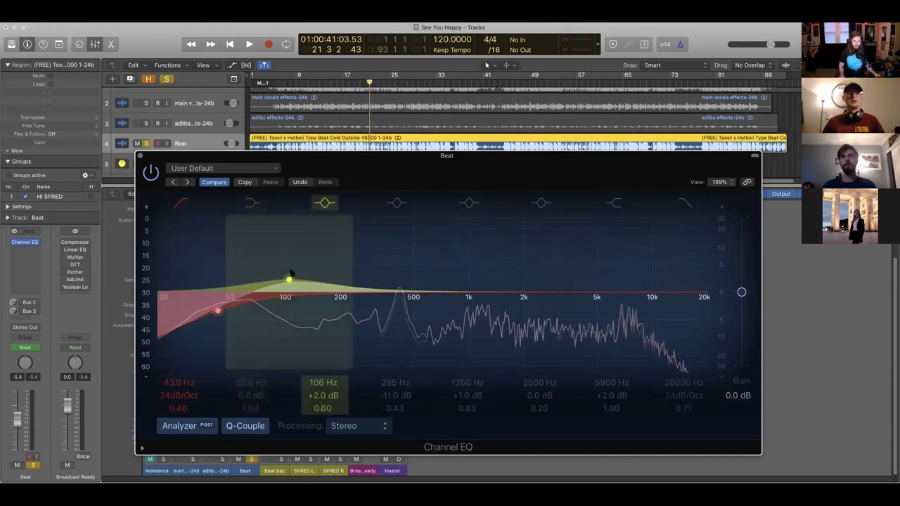
pyautogui.click(150, 171)
pyautogui.click(150, 172)
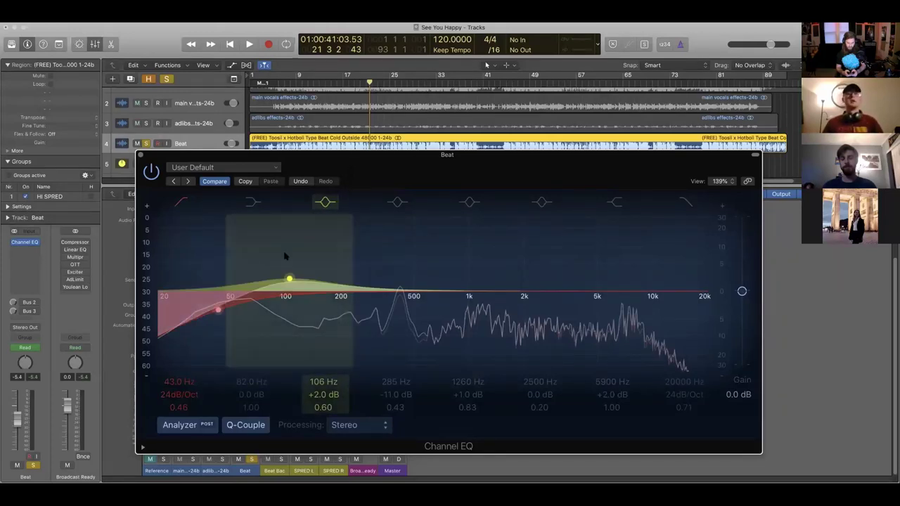
# Step: Flatten the bell band to 0 dB at 104 Hz and play the beat from bar 16
pyautogui.moveTo(288, 280); pyautogui.dragTo(287, 289)
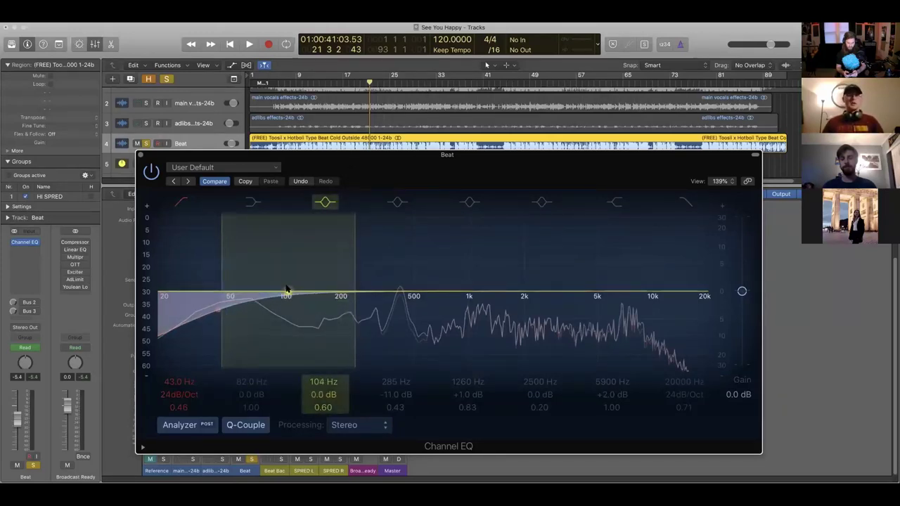
pyautogui.click(343, 83)
pyautogui.press('space')
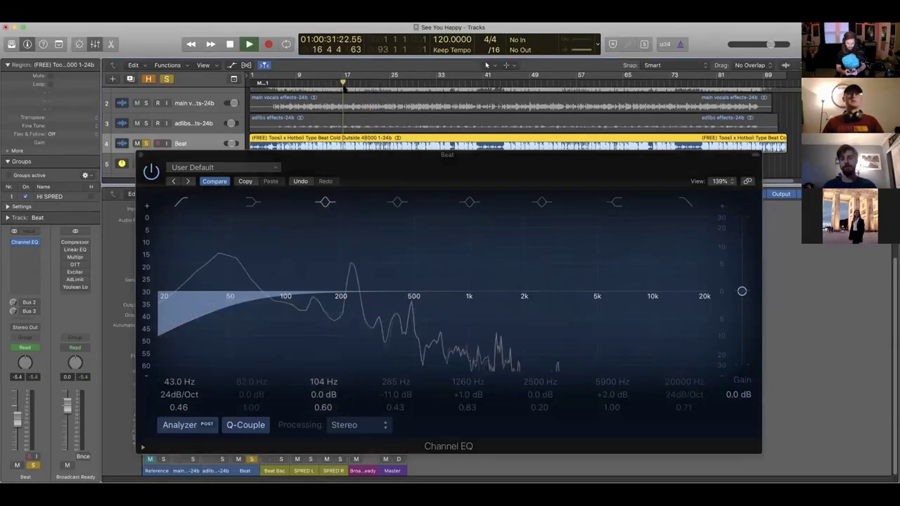
# Step: While the beat plays, boost the bell band to +10.5 dB at 106 Hz, then move it to 275 Hz at +4.5 dB
pyautogui.moveTo(289, 291); pyautogui.dragTo(294, 257)
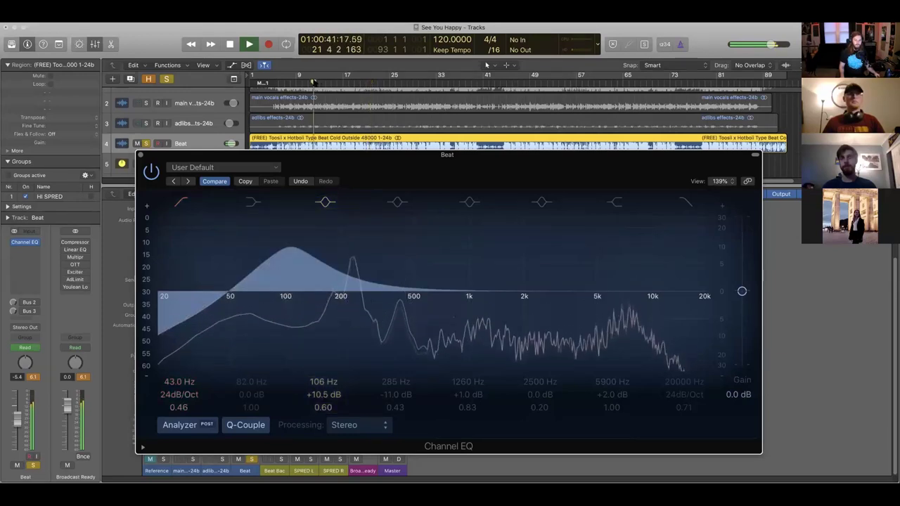
pyautogui.moveTo(291, 245); pyautogui.dragTo(374, 270)
pyautogui.press('space')
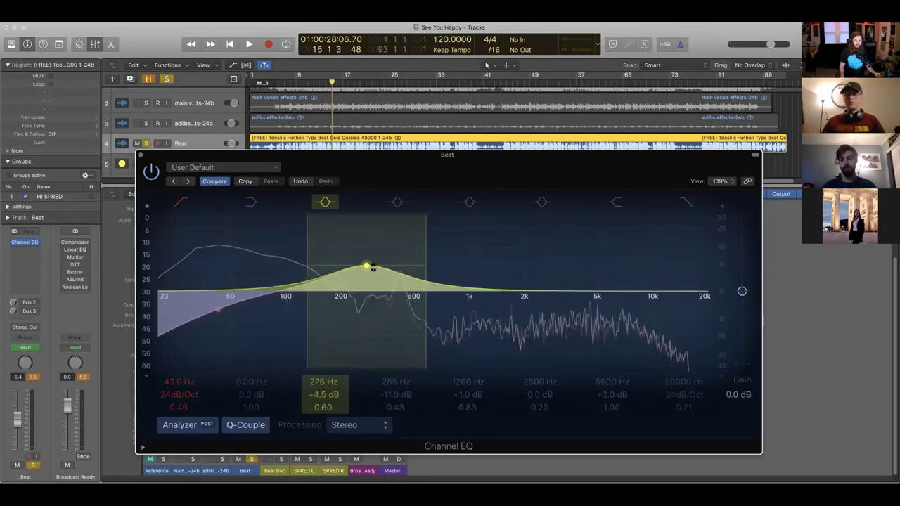
# Step: Set the bell band to 98 Hz with a 2 dB boost in the Beat's Channel EQ
pyautogui.moveTo(372, 267); pyautogui.dragTo(303, 272)
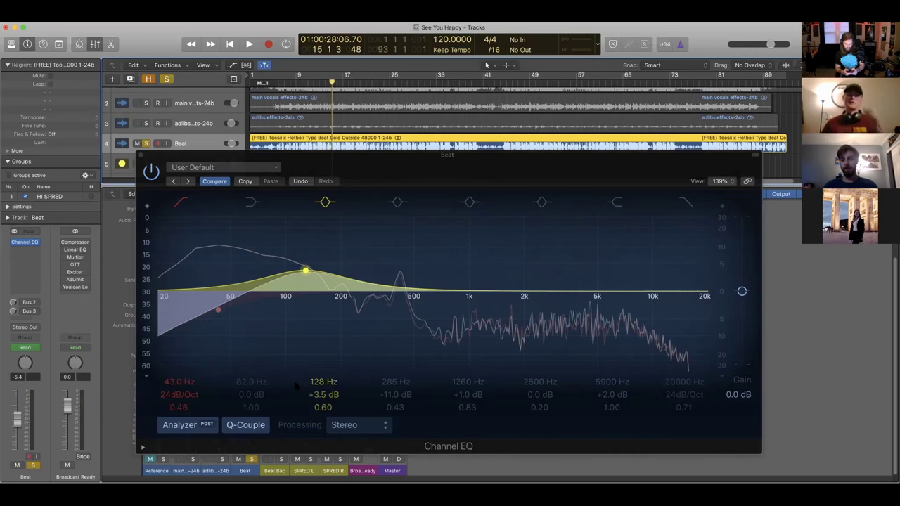
pyautogui.moveTo(306, 272); pyautogui.dragTo(283, 280)
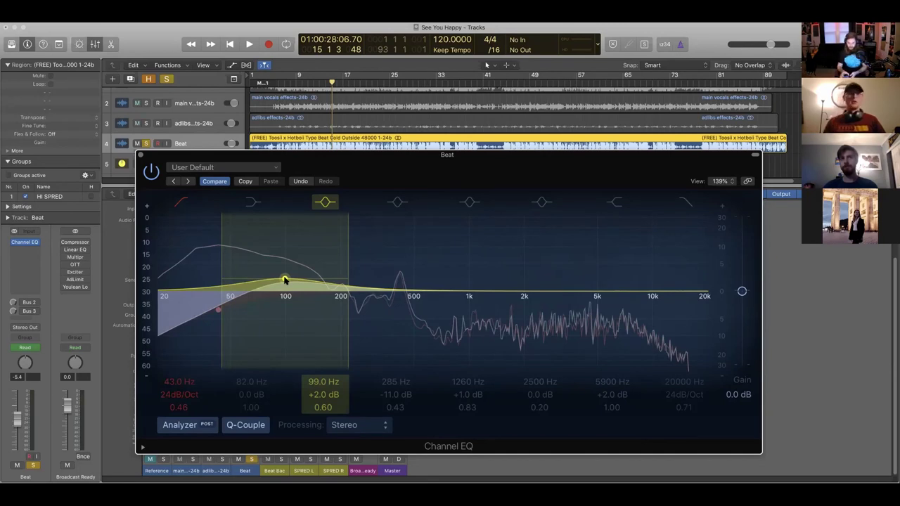
pyautogui.moveTo(285, 280); pyautogui.dragTo(285, 279)
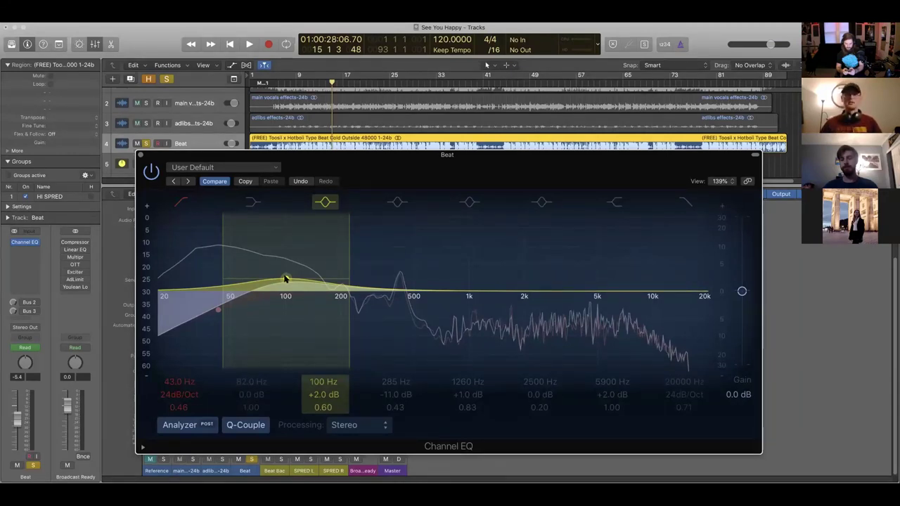
pyautogui.moveTo(286, 280); pyautogui.dragTo(285, 280)
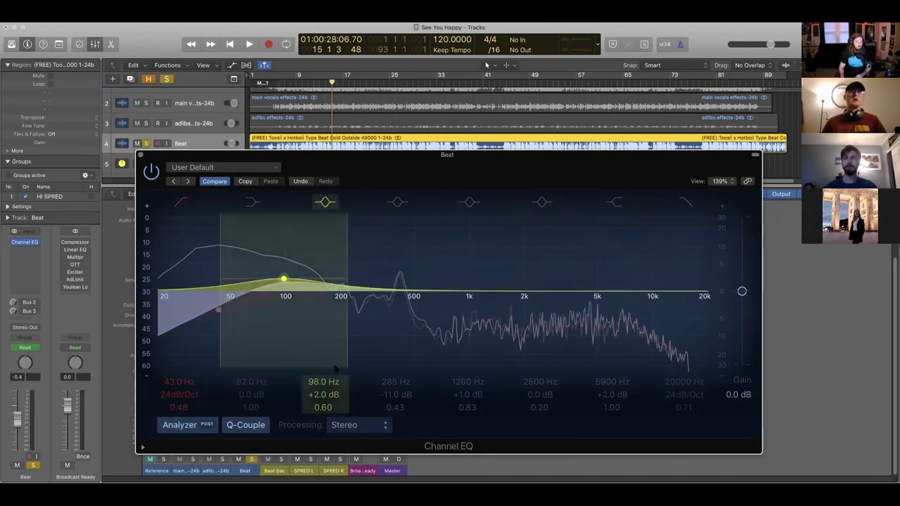
# Step: Enable the 285 Hz and 1260 Hz bell bands in the Beat's Channel EQ
pyautogui.click(397, 201)
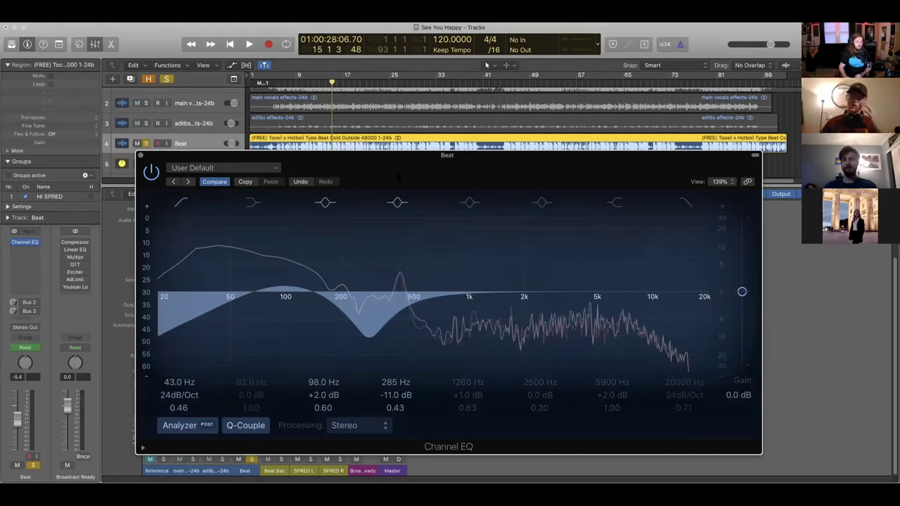
pyautogui.moveTo(398, 178); pyautogui.dragTo(384, 174)
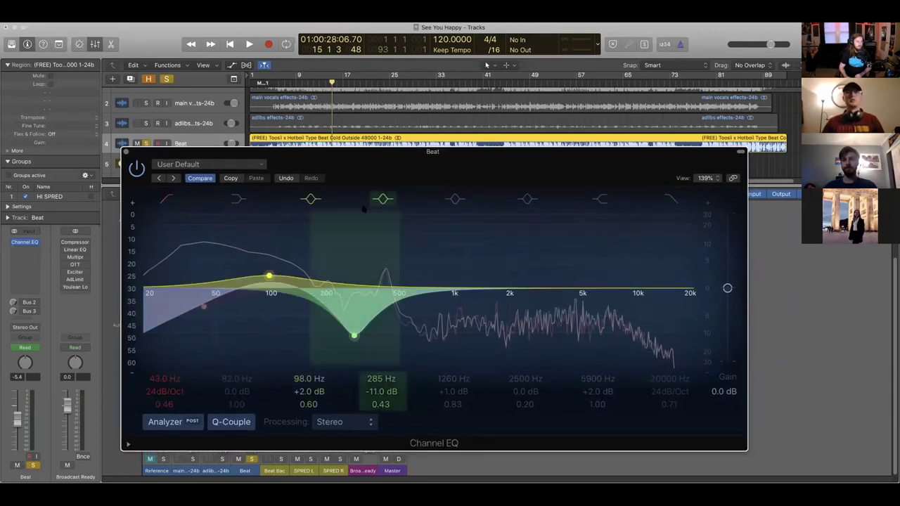
pyautogui.click(458, 199)
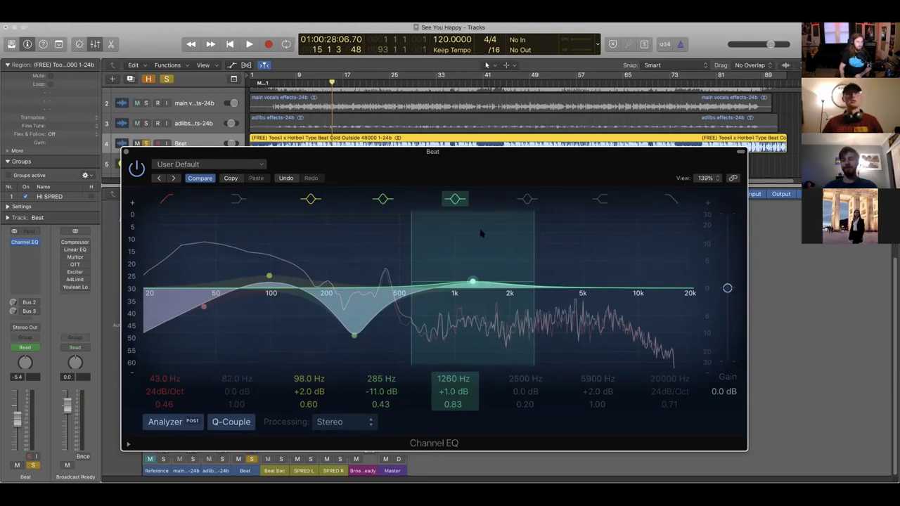
# Step: Enable the 5900 Hz high shelf in the Beat's Channel EQ and set its gain to +1.5 dB
pyautogui.click(600, 199)
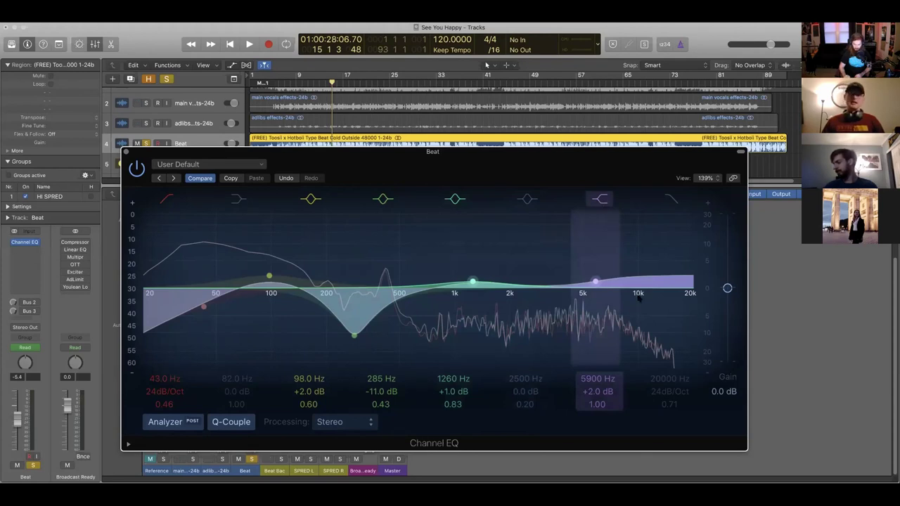
pyautogui.moveTo(594, 283); pyautogui.dragTo(595, 285)
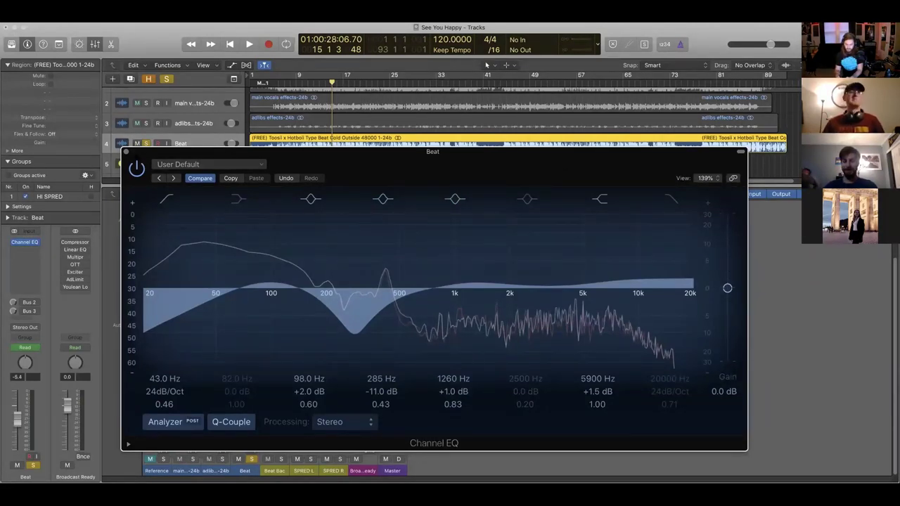
pyautogui.moveTo(399, 165); pyautogui.dragTo(392, 178)
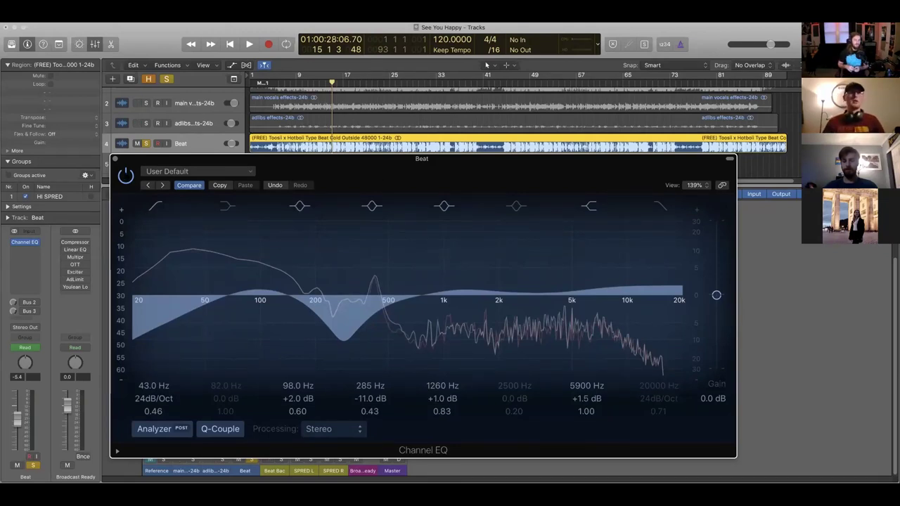
# Step: Play the beat from bar 15 to hear the full EQ curve, then stop and close the Beat's Channel EQ
pyautogui.press('space')
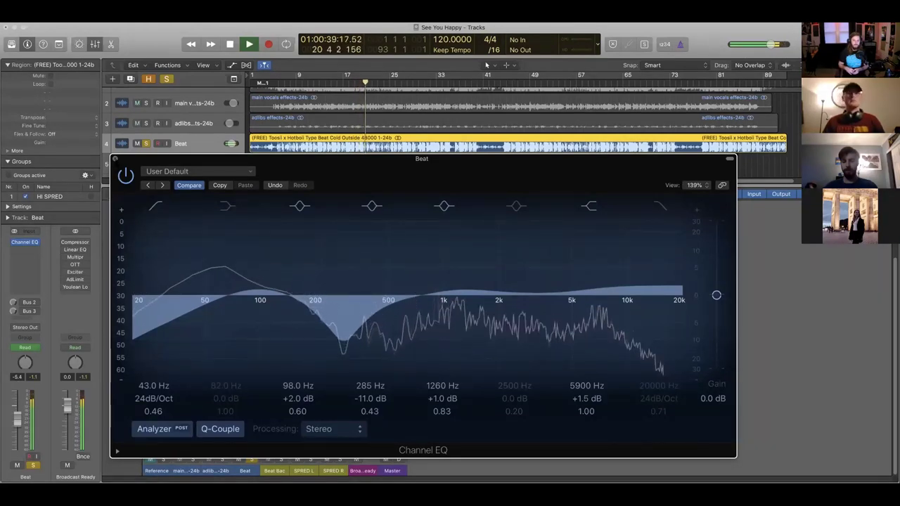
pyautogui.press('space')
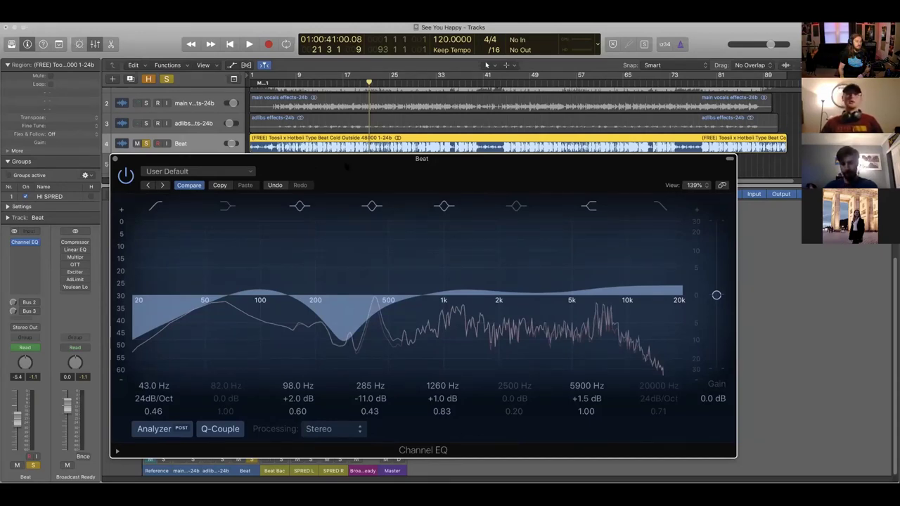
pyautogui.moveTo(345, 166); pyautogui.dragTo(352, 151)
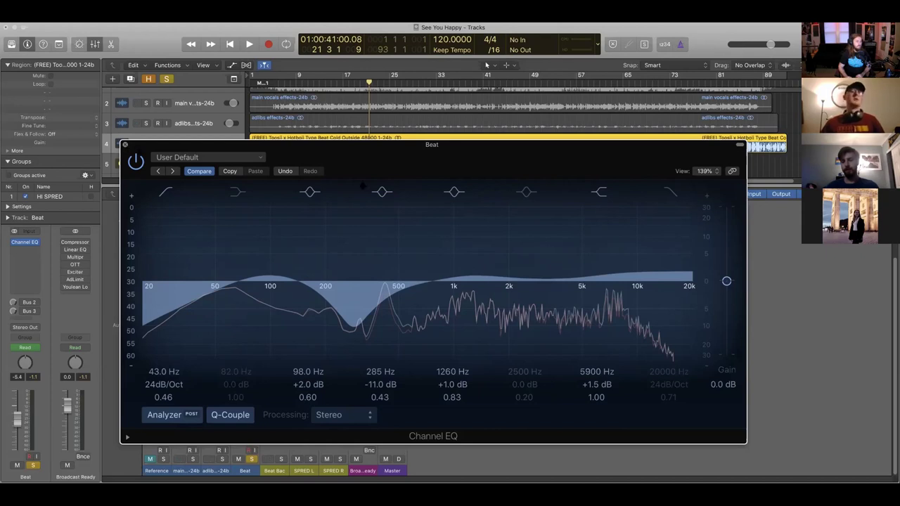
pyautogui.press('super+w')
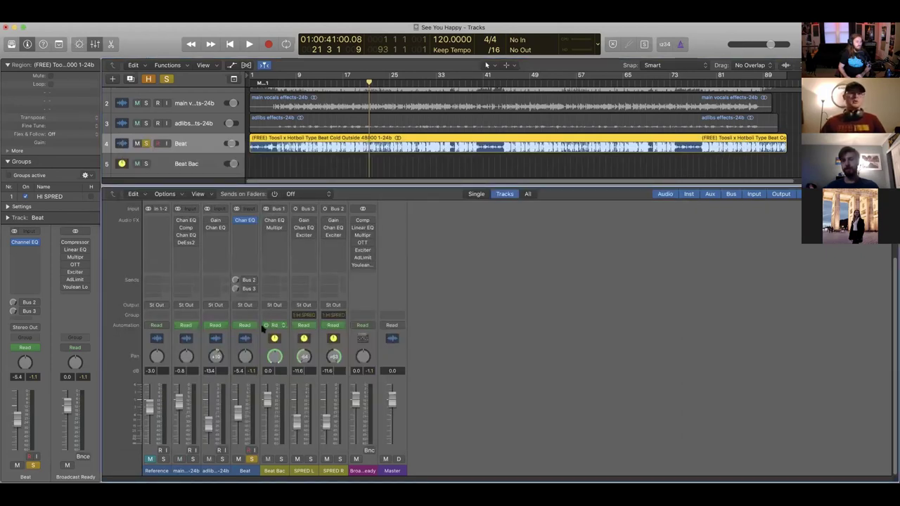
# Step: Route the Beat track's output to Bus 1, the Beat Bac channel
pyautogui.click(244, 305)
pyautogui.moveTo(262, 344)
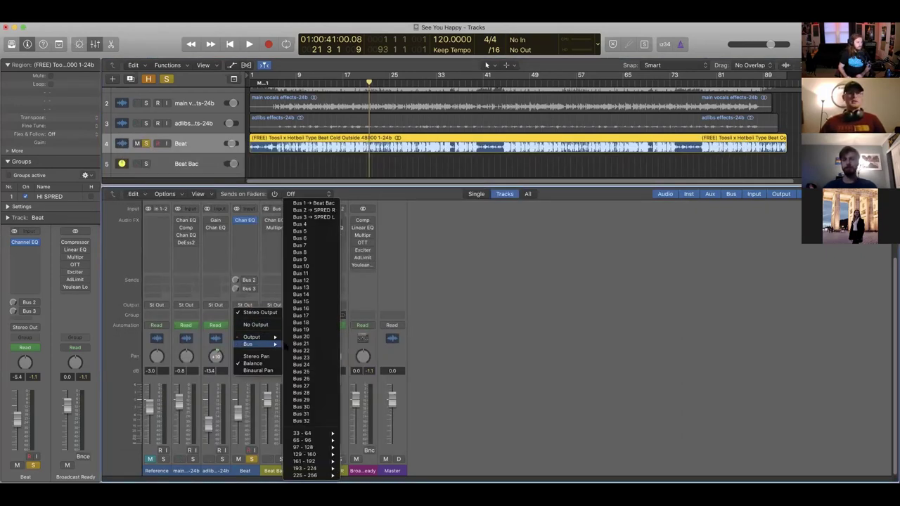
pyautogui.click(313, 203)
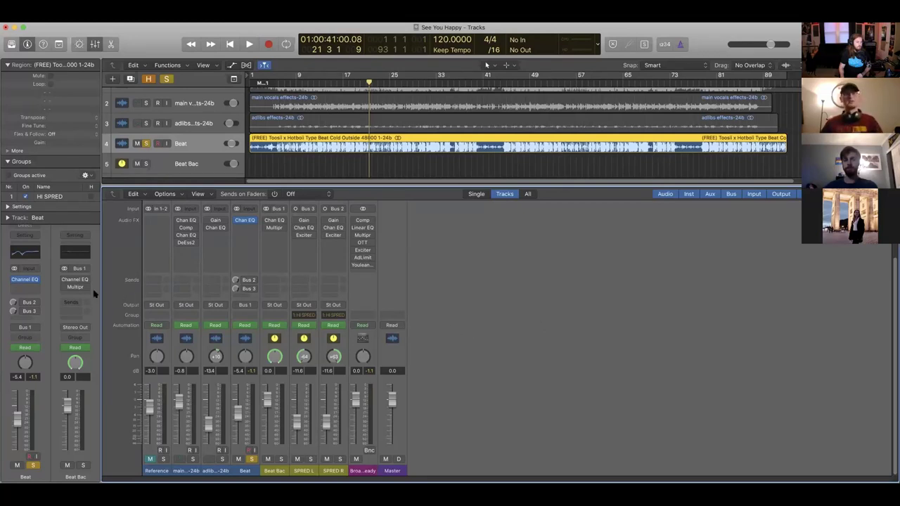
pyautogui.moveTo(255, 285)
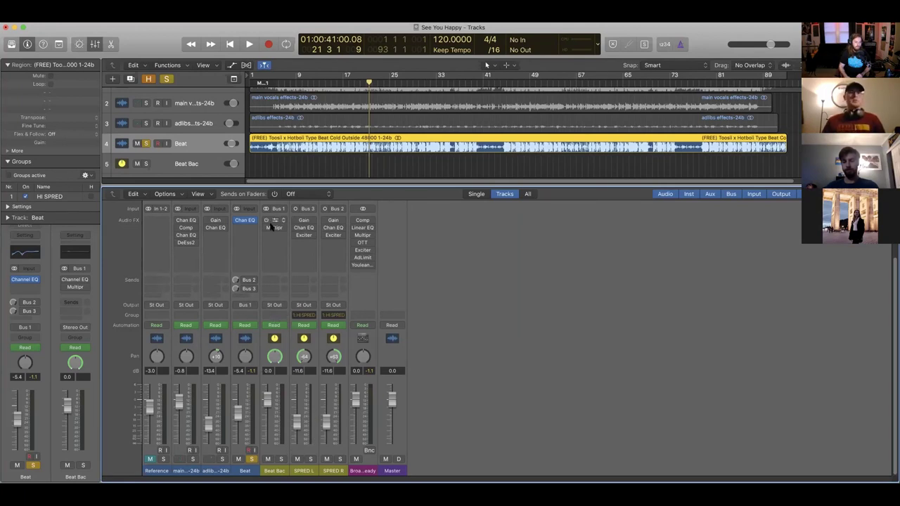
# Step: Open the Channel EQ on the Beat Bac bus to examine its band settings
pyautogui.click(274, 220)
pyautogui.moveTo(228, 59); pyautogui.dragTo(306, 142)
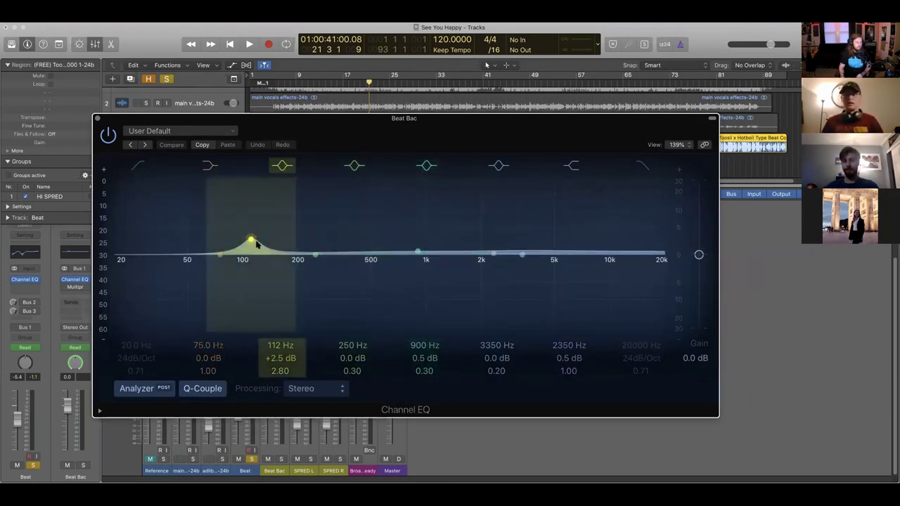
pyautogui.moveTo(407, 132); pyautogui.dragTo(410, 142)
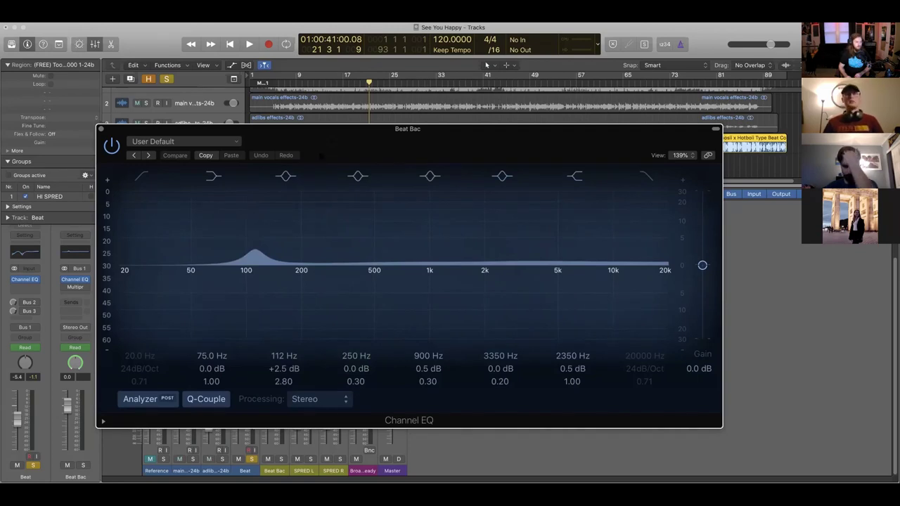
# Step: Boost the Beat Bac EQ's low shelf to +9 dB at 112 Hz and audition it, skipping playback ahead to a later section
pyautogui.moveTo(222, 265); pyautogui.dragTo(238, 249)
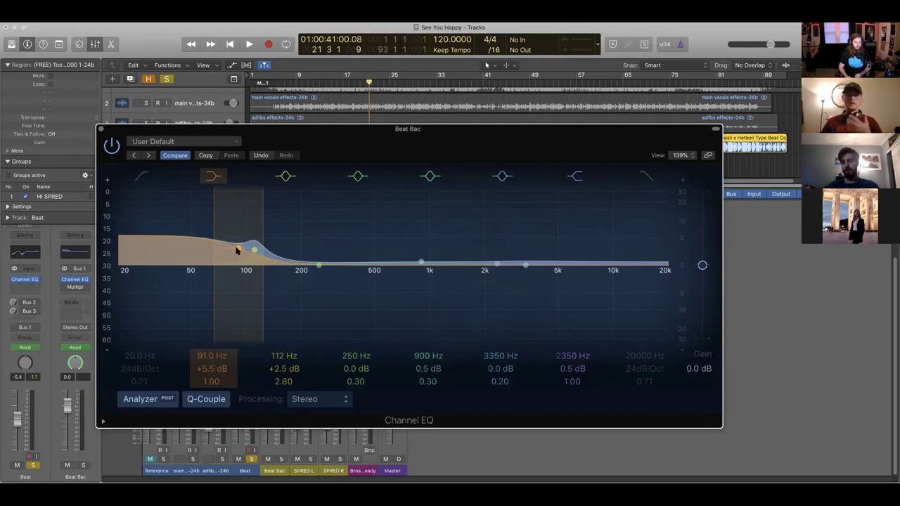
pyautogui.moveTo(237, 250); pyautogui.dragTo(253, 239)
pyautogui.press('space')
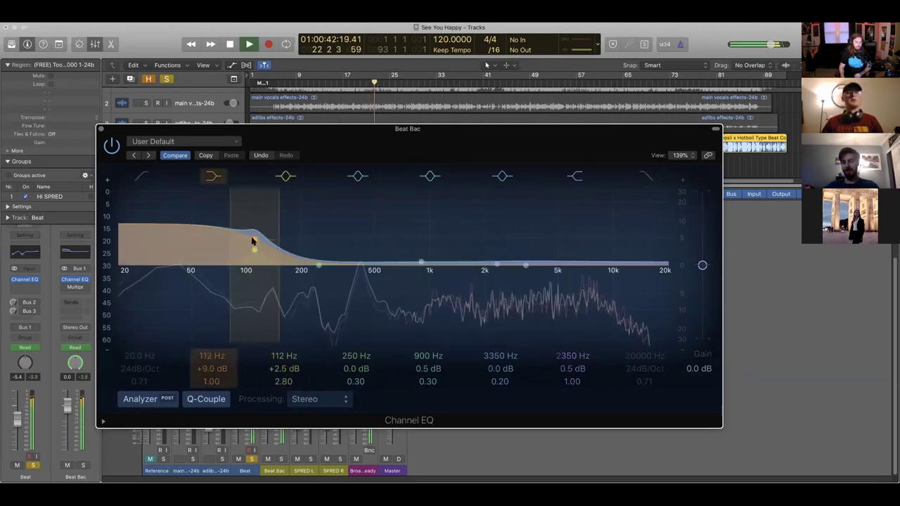
pyautogui.click(389, 104)
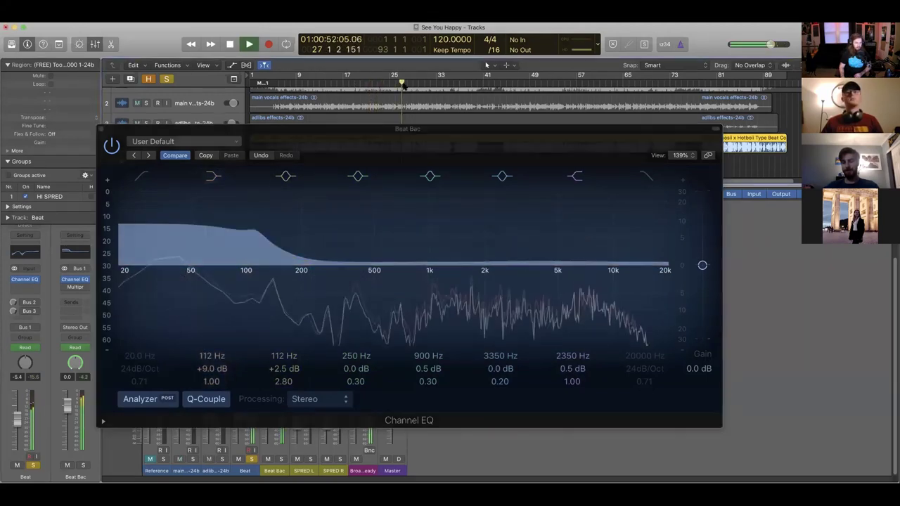
# Step: Flatten the Beat Bac EQ's low shelf to 0 dB at 91 Hz during playback, then stop and clear the peak reading
pyautogui.click(253, 241)
pyautogui.moveTo(256, 245); pyautogui.dragTo(235, 272)
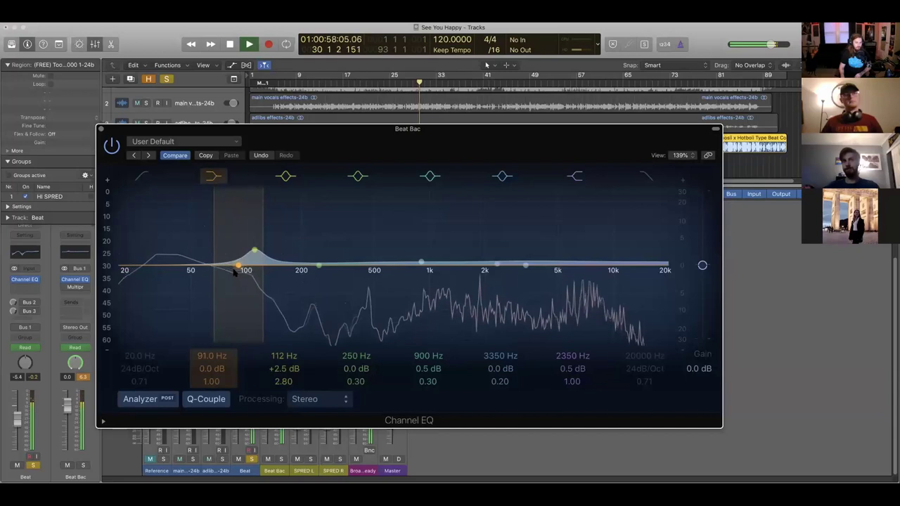
pyautogui.press('space')
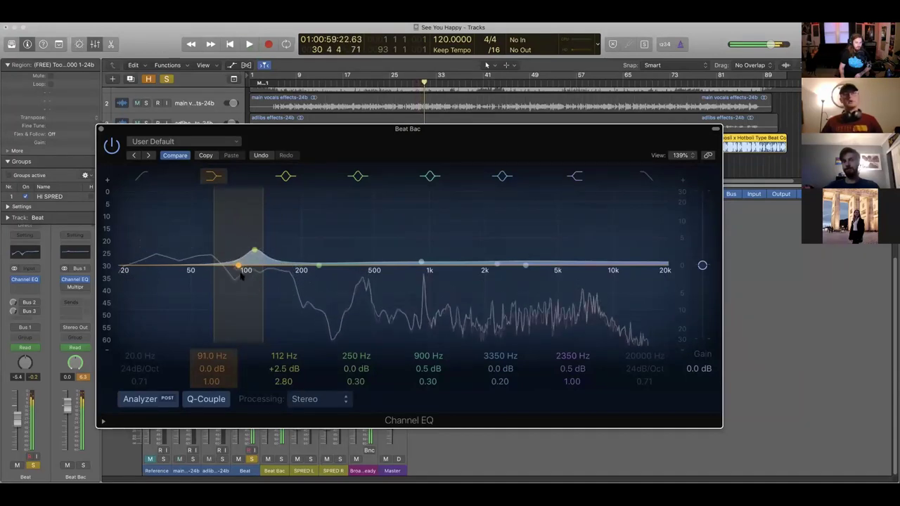
pyautogui.click(86, 381)
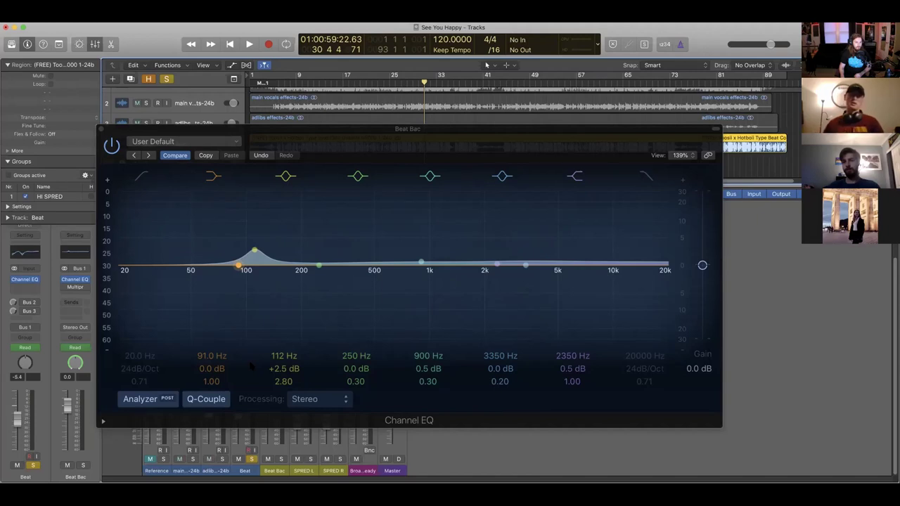
pyautogui.click(337, 131)
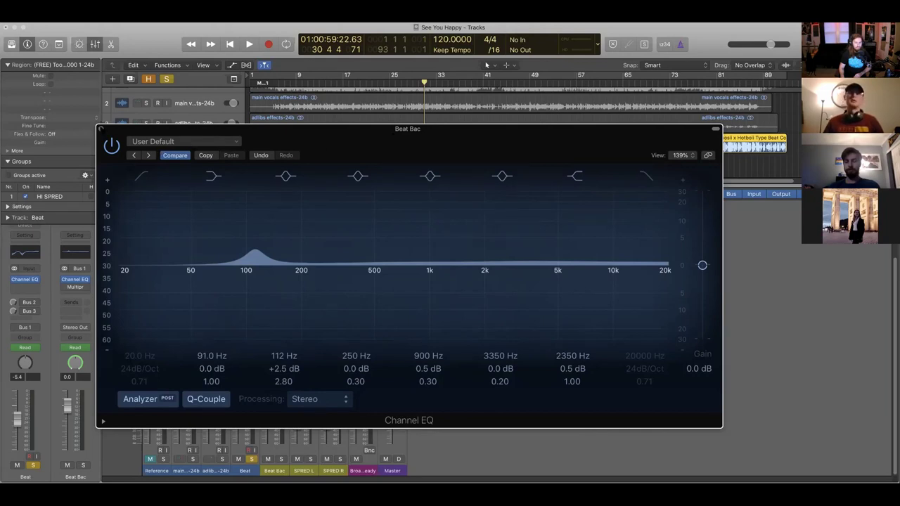
# Step: Close the Beat Bac's Channel EQ and examine its Multipressor settings, keeping the plug-in window clear of the track area
pyautogui.click(101, 129)
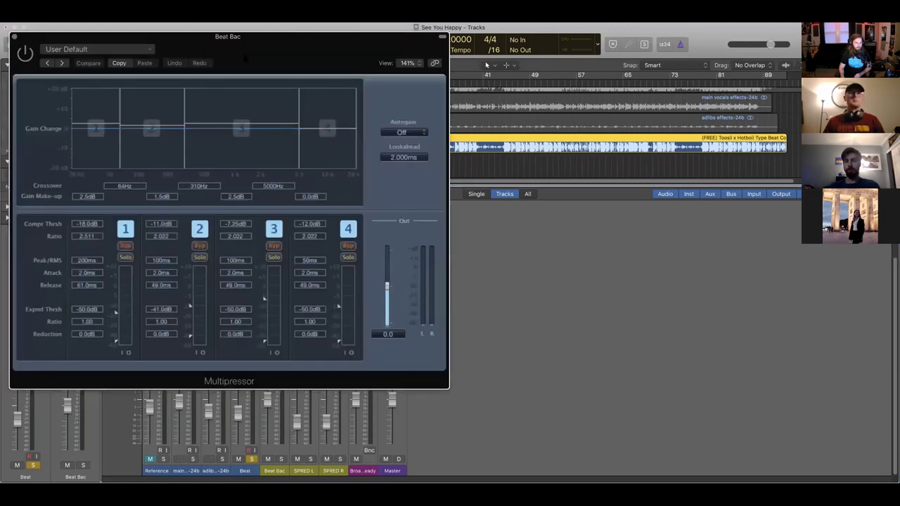
pyautogui.moveTo(232, 34); pyautogui.dragTo(607, 101)
pyautogui.moveTo(552, 118); pyautogui.dragTo(468, 115)
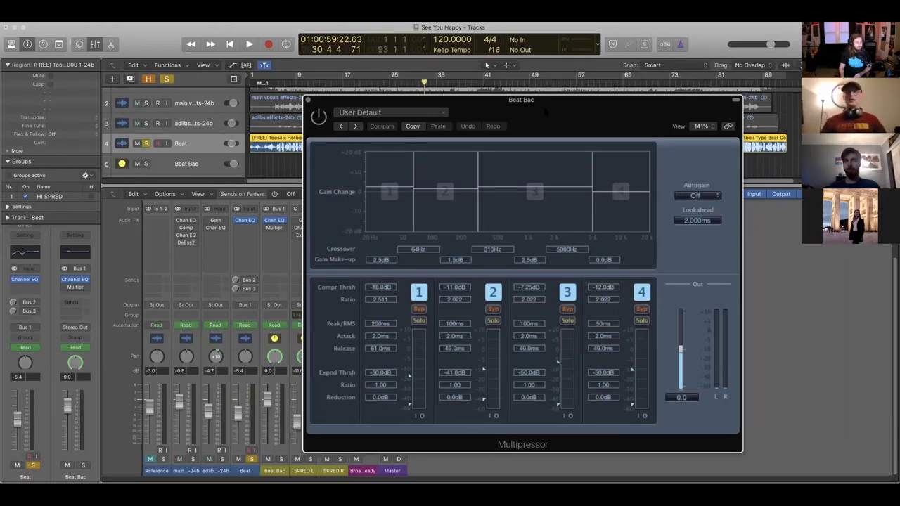
pyautogui.moveTo(545, 113); pyautogui.dragTo(516, 107)
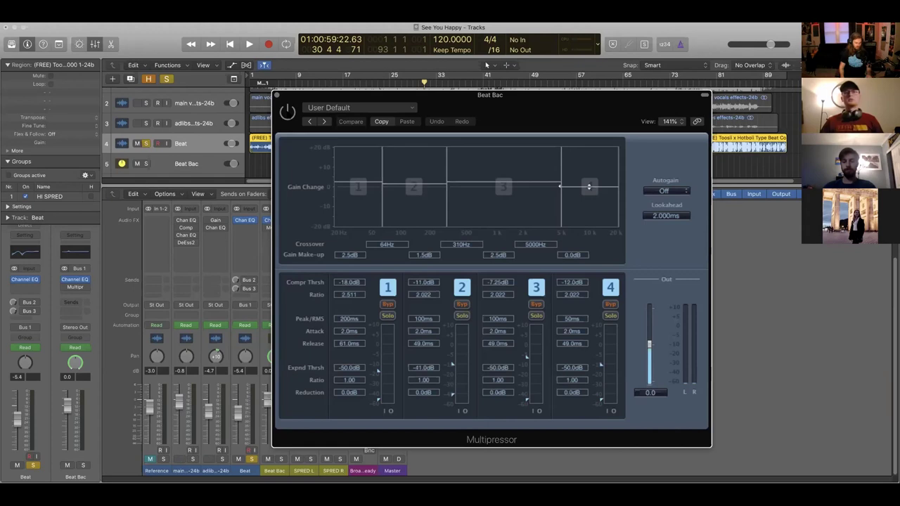
pyautogui.moveTo(431, 113); pyautogui.dragTo(471, 169)
# Step: Loop playback over bars 11 to 20 and solo band 1 in the Beat Bac's Multipressor
pyautogui.click(308, 78)
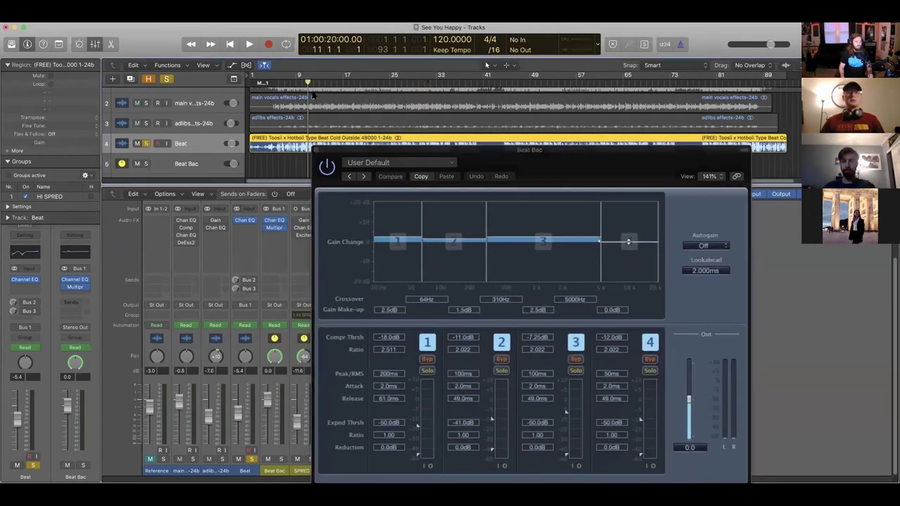
pyautogui.moveTo(308, 78); pyautogui.dragTo(360, 90)
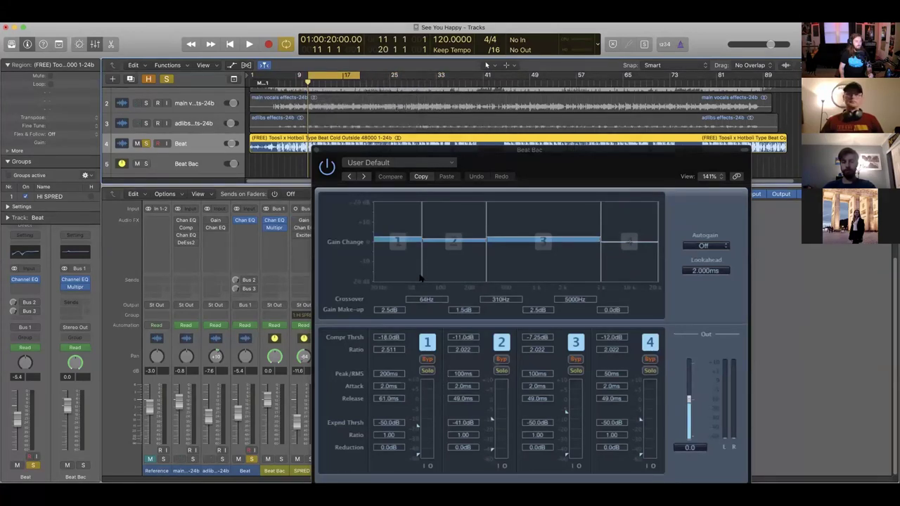
pyautogui.press('space')
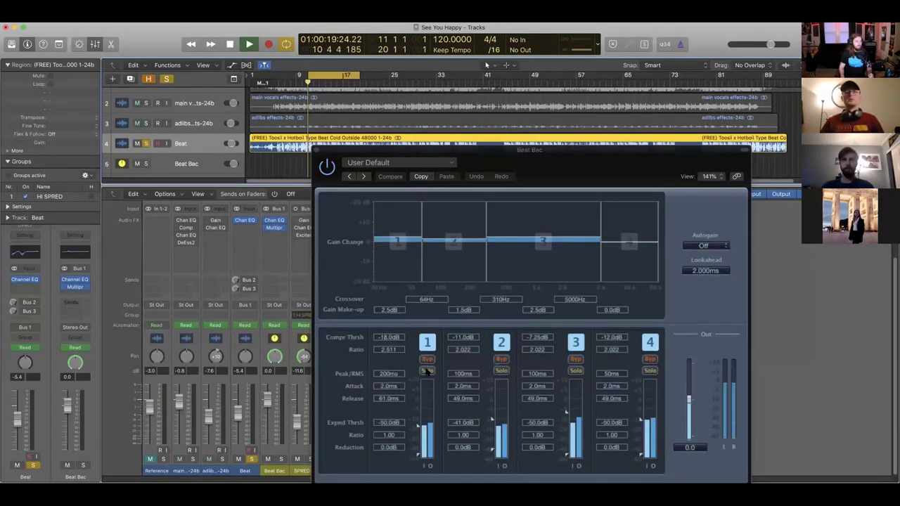
pyautogui.click(426, 371)
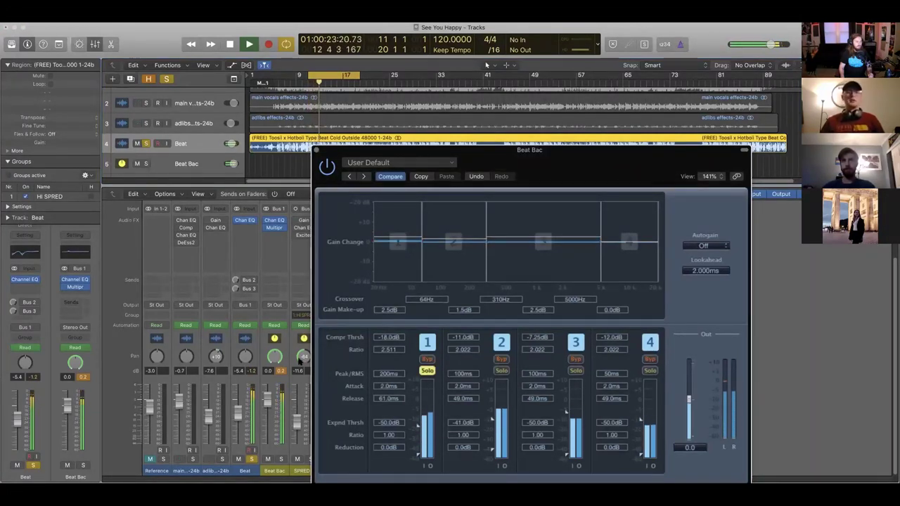
pyautogui.click(282, 371)
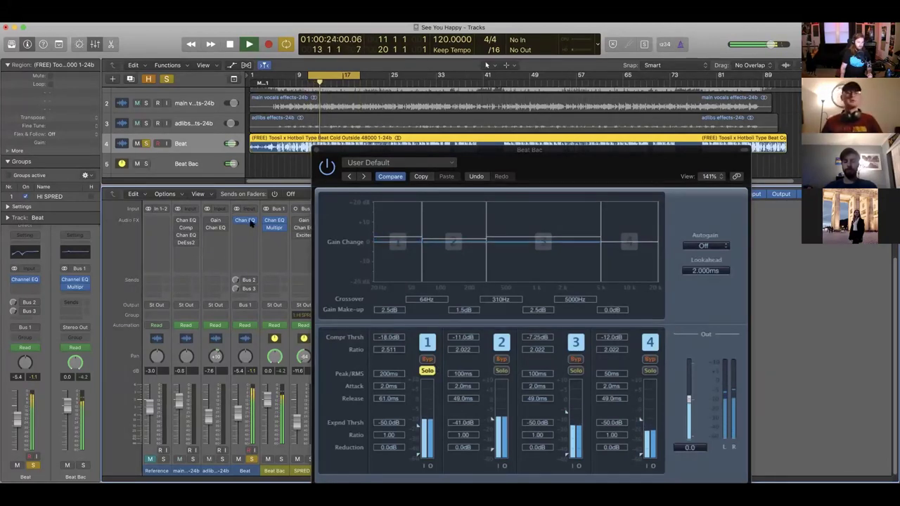
# Step: Toggle the 43 Hz low cut in the Beat's Channel EQ, then return to the Beat Bac's Multipressor
pyautogui.click(250, 222)
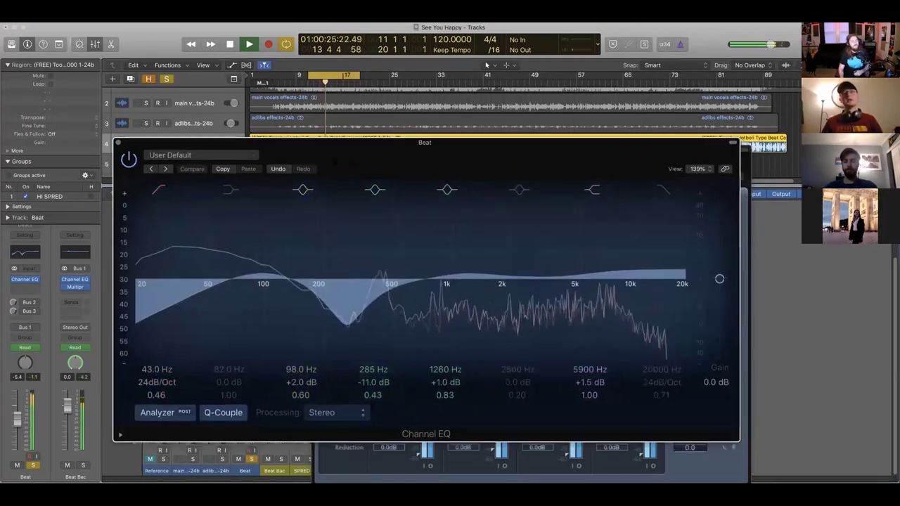
pyautogui.click(137, 243)
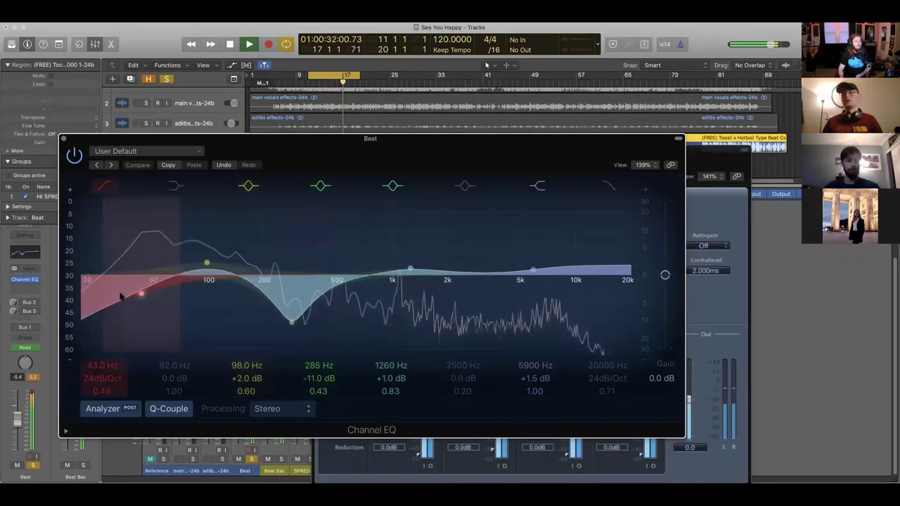
pyautogui.click(103, 185)
pyautogui.click(63, 138)
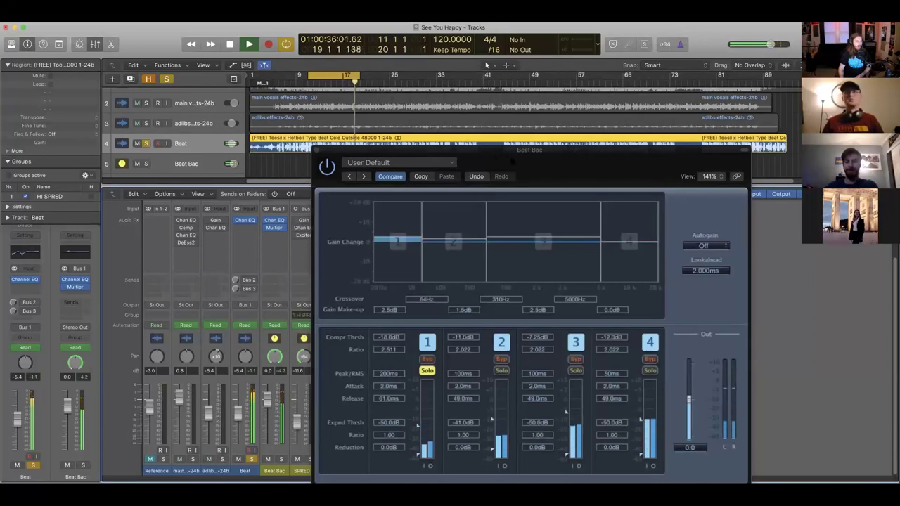
pyautogui.click(512, 162)
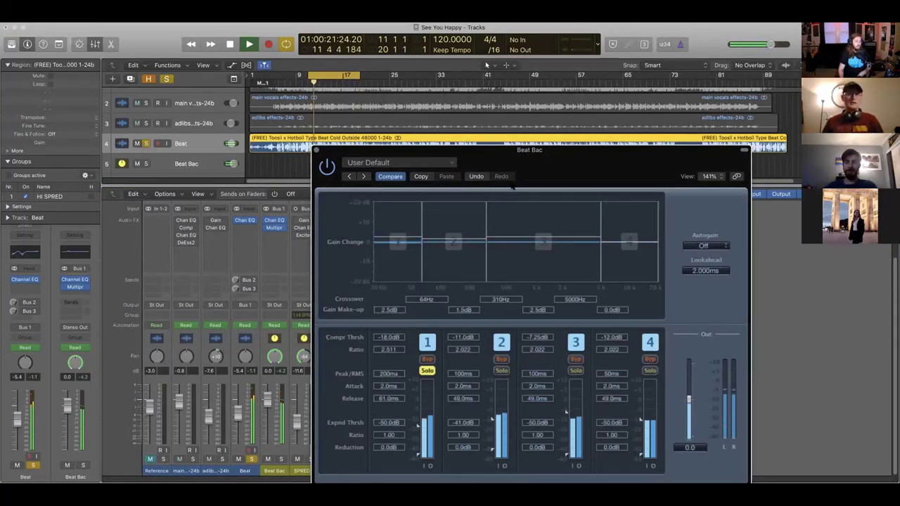
pyautogui.moveTo(512, 187); pyautogui.dragTo(488, 186)
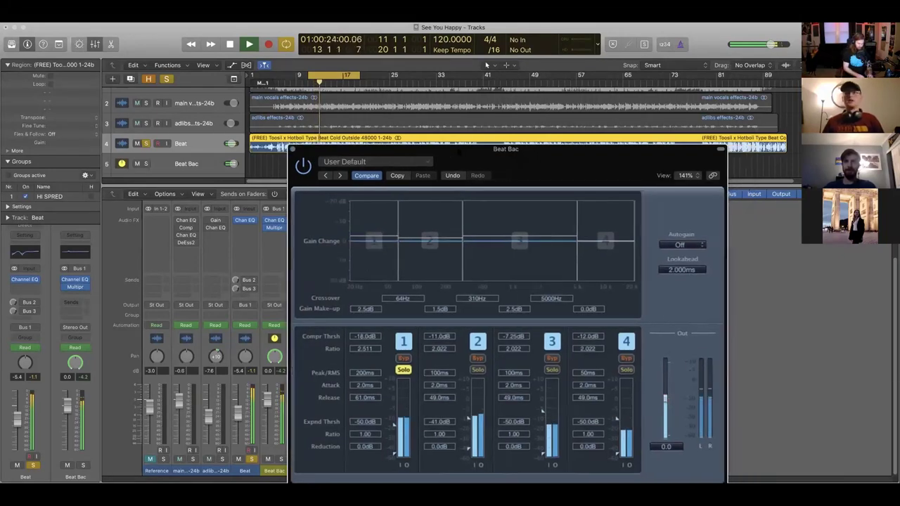
# Step: Solo band 2 instead of band 1 in the Beat Bac's Multipressor and lower its make-up gain to 1.0 dB
pyautogui.moveTo(461, 151); pyautogui.dragTo(401, 141)
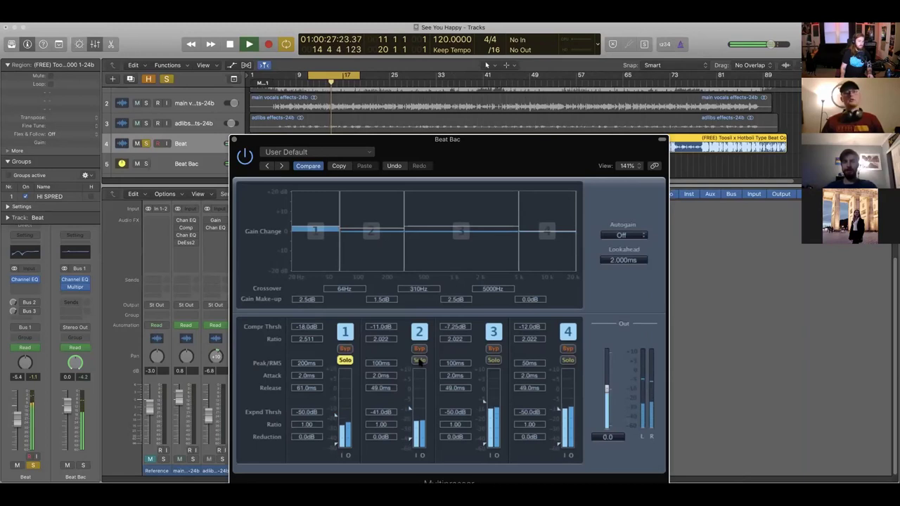
pyautogui.click(345, 359)
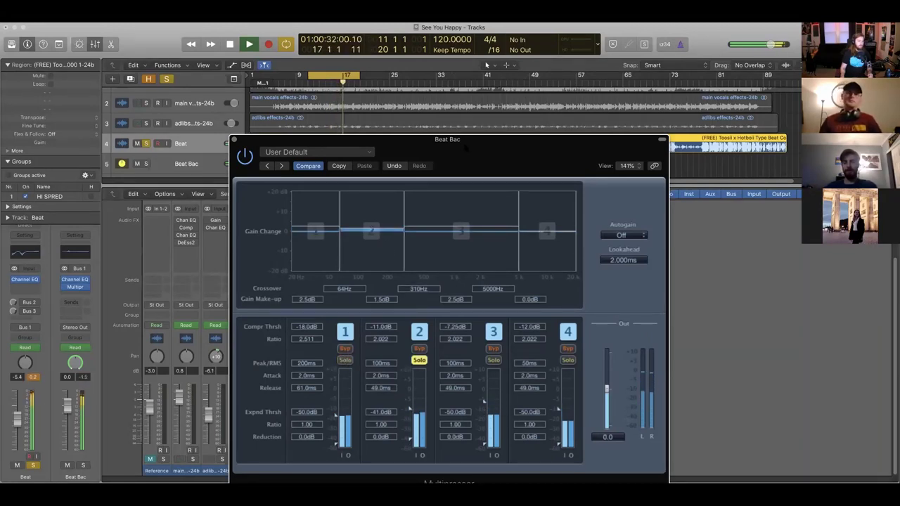
pyautogui.click(33, 377)
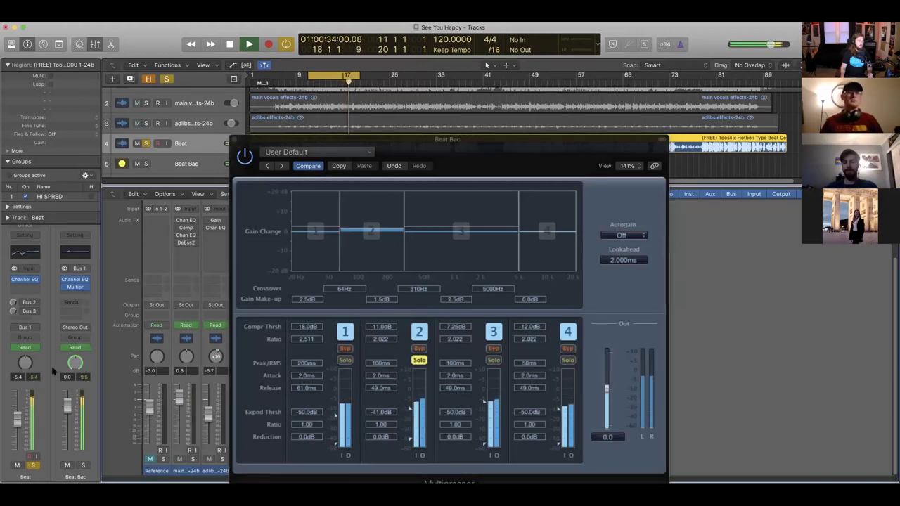
pyautogui.click(371, 226)
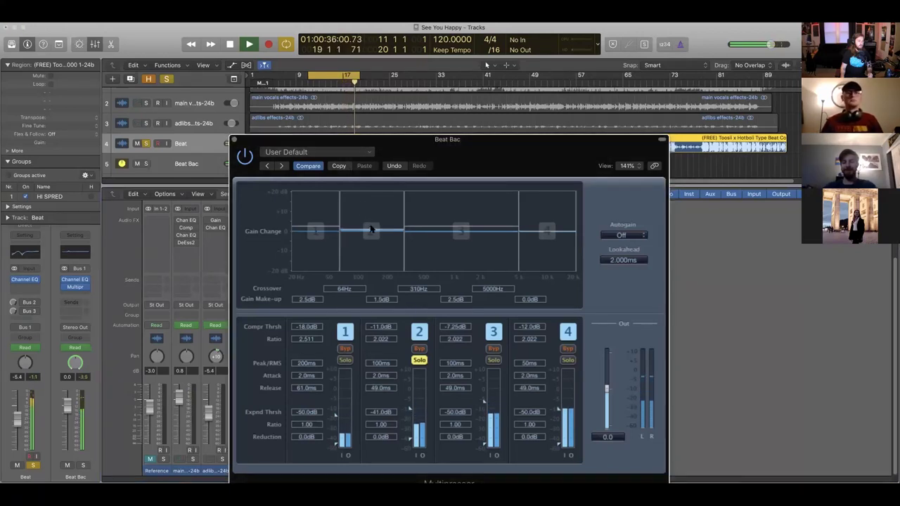
pyautogui.press('space')
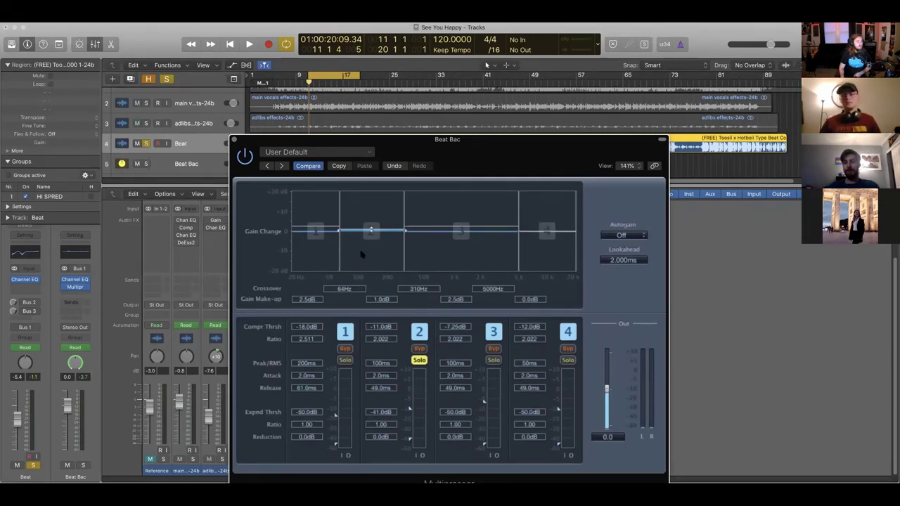
# Step: Set the crossover between Multipressor bands 1 and 2 to 60 Hz and band 2's make-up gain to 1.5 dB
pyautogui.moveTo(340, 255)
pyautogui.mouseDown()
pyautogui.moveTo(362, 262)
pyautogui.moveTo(338, 263)
pyautogui.mouseUp()
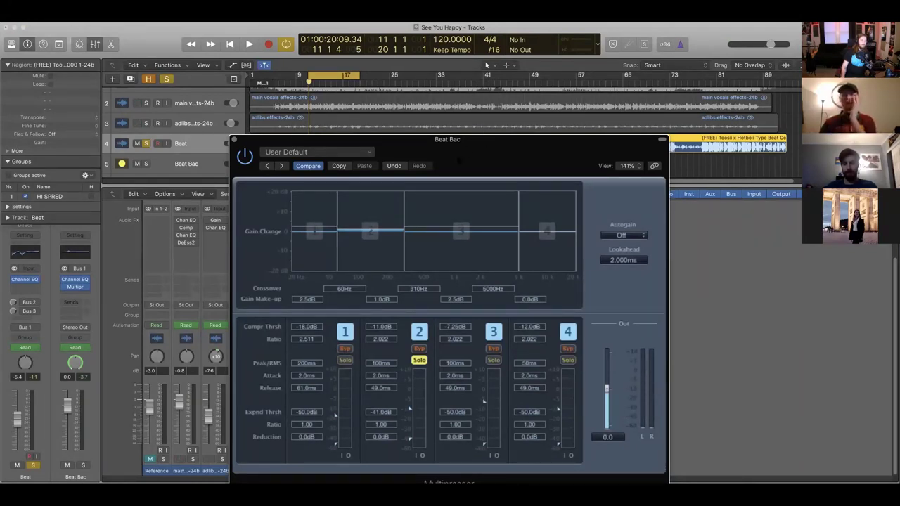
pyautogui.moveTo(467, 143); pyautogui.dragTo(493, 149)
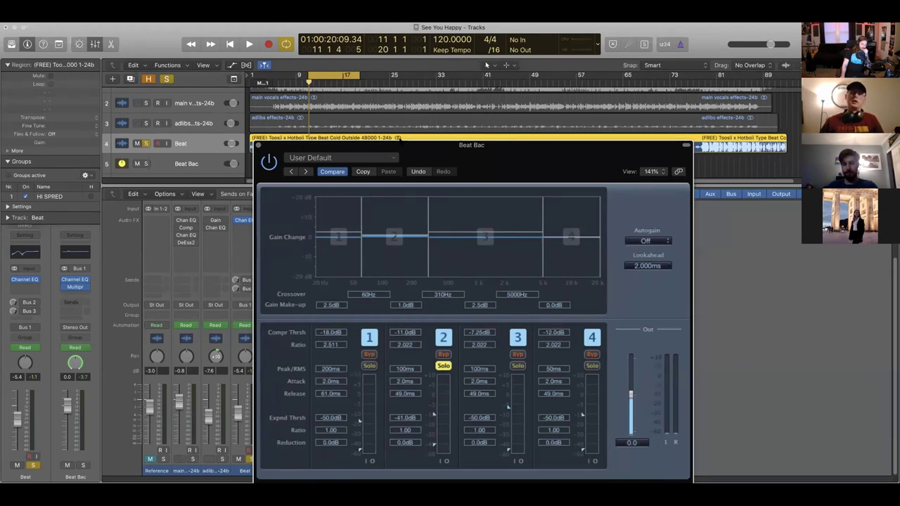
pyautogui.press('space')
pyautogui.moveTo(394, 232); pyautogui.dragTo(393, 234)
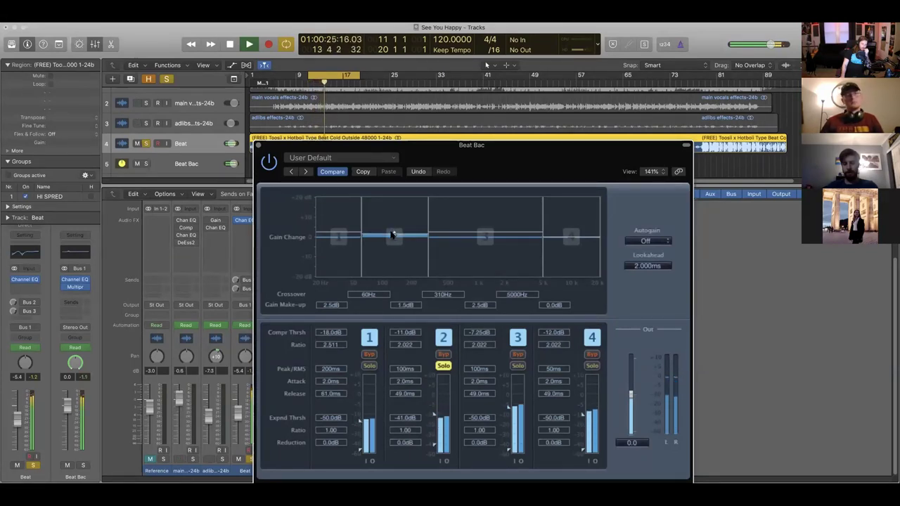
pyautogui.press('space')
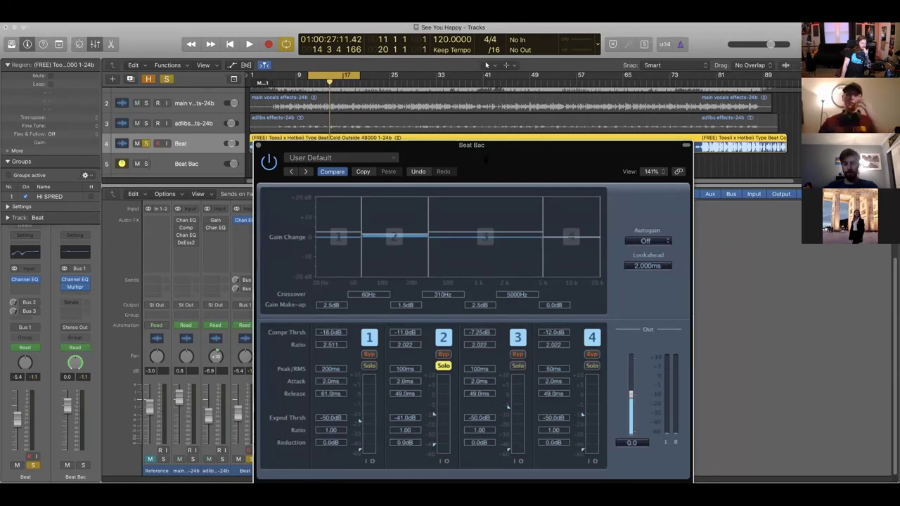
# Step: Solo band 3 instead of band 2 in the Beat Bac's Multipressor and audition it over the loop
pyautogui.moveTo(479, 157); pyautogui.dragTo(432, 126)
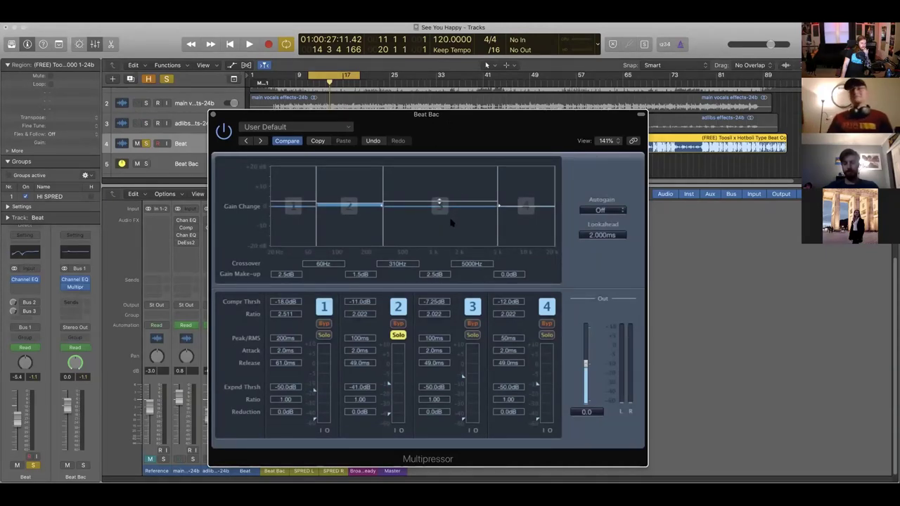
pyautogui.click(473, 335)
pyautogui.click(398, 334)
pyautogui.press('space')
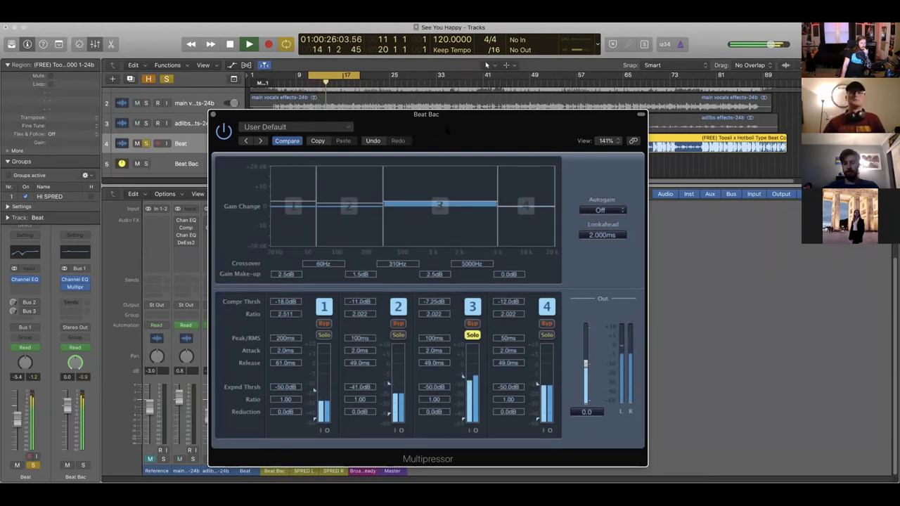
pyautogui.press('space')
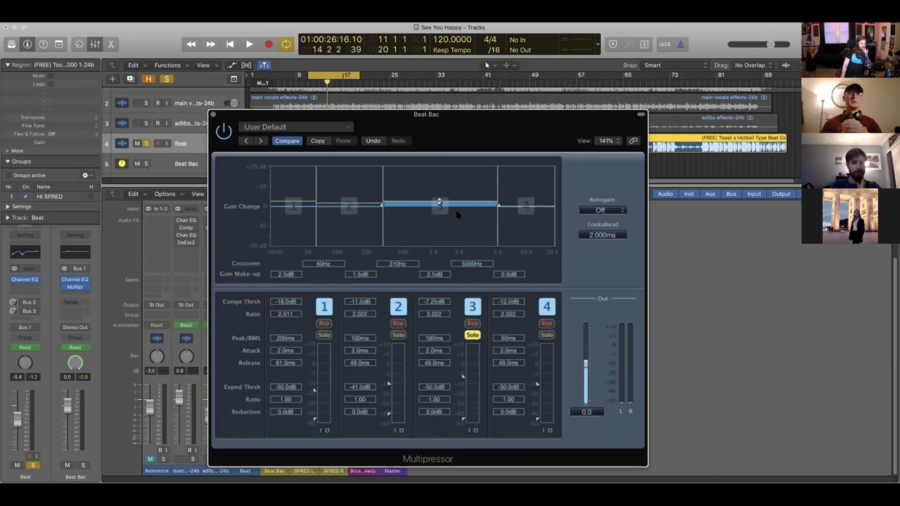
# Step: Audition band 4 of the Multipressor on its own in place of band 3, leaving no band soloed at the end
pyautogui.click(471, 335)
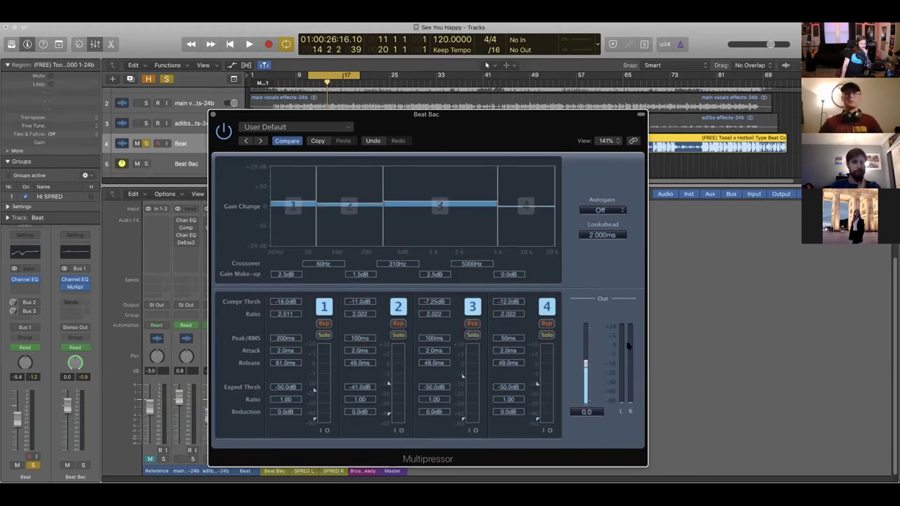
pyautogui.click(546, 335)
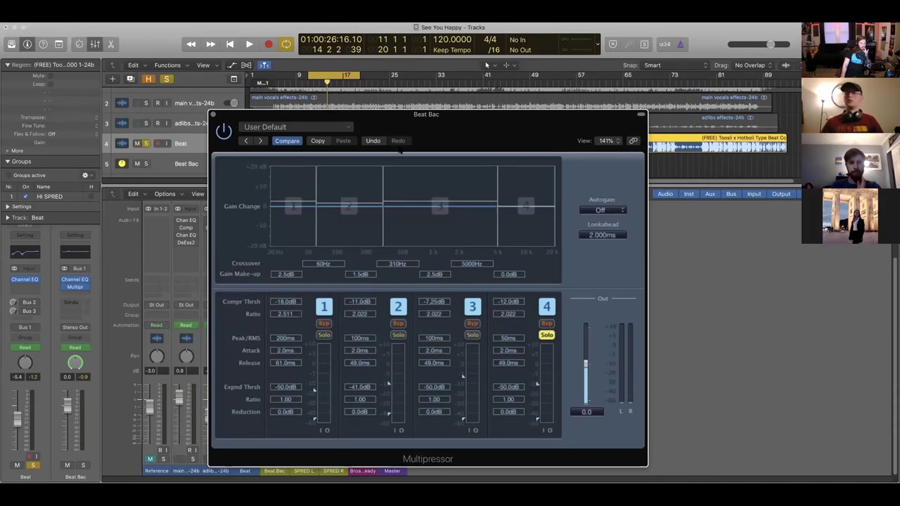
pyautogui.press('space')
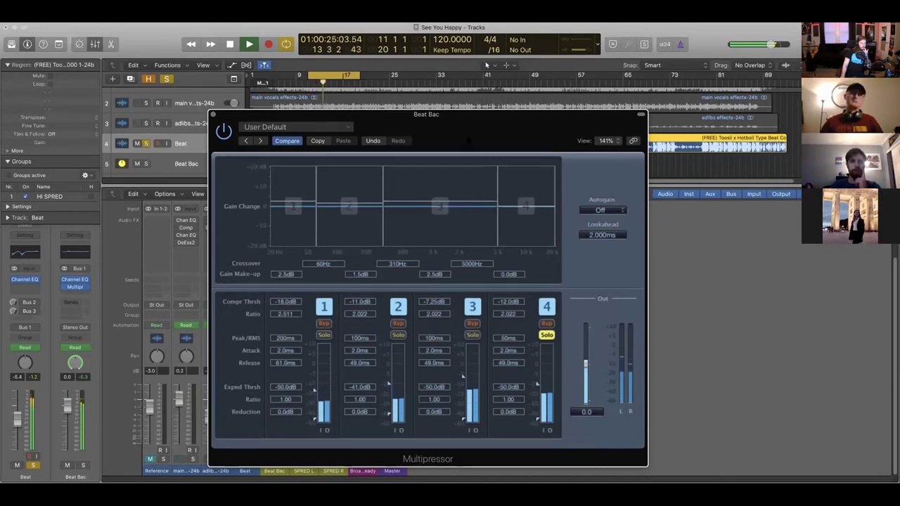
pyautogui.press('space')
pyautogui.click(547, 335)
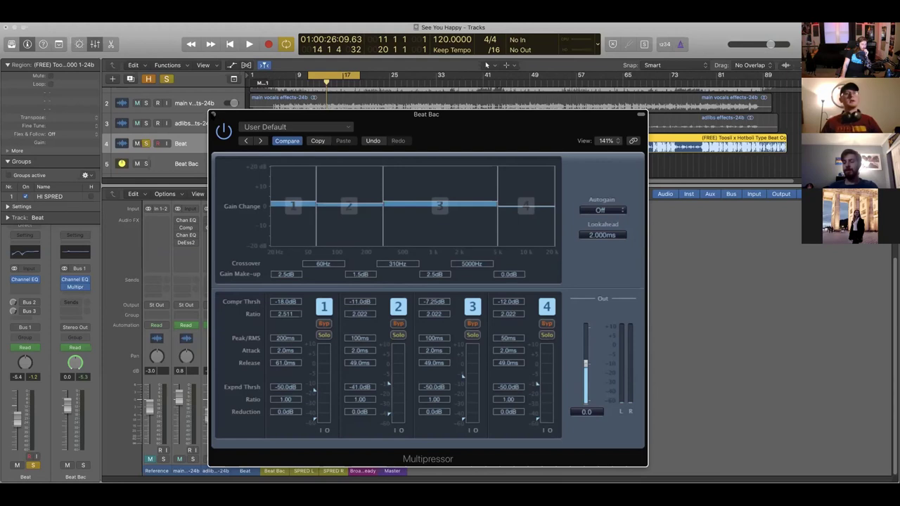
# Step: Listen to the loop with all Multipressor bands active, then close the plug-in and stop playback
pyautogui.moveTo(385, 112); pyautogui.dragTo(531, 120)
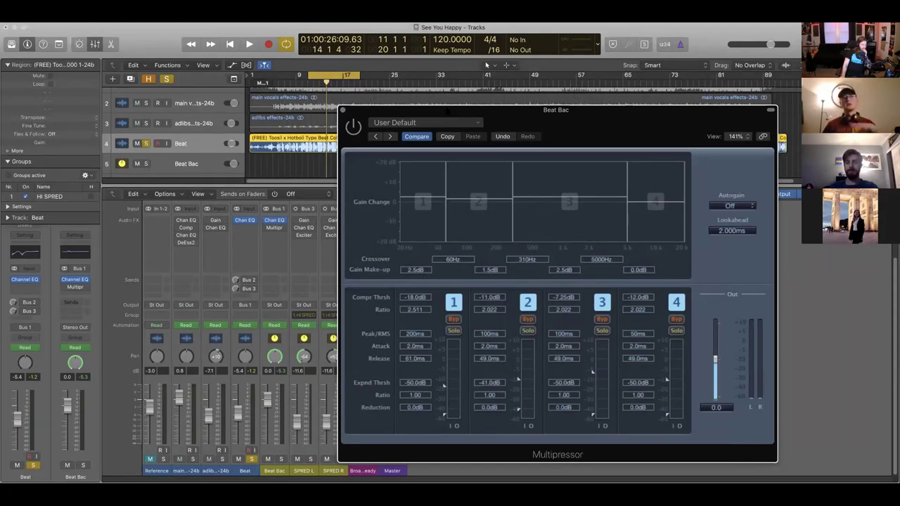
pyautogui.press('space')
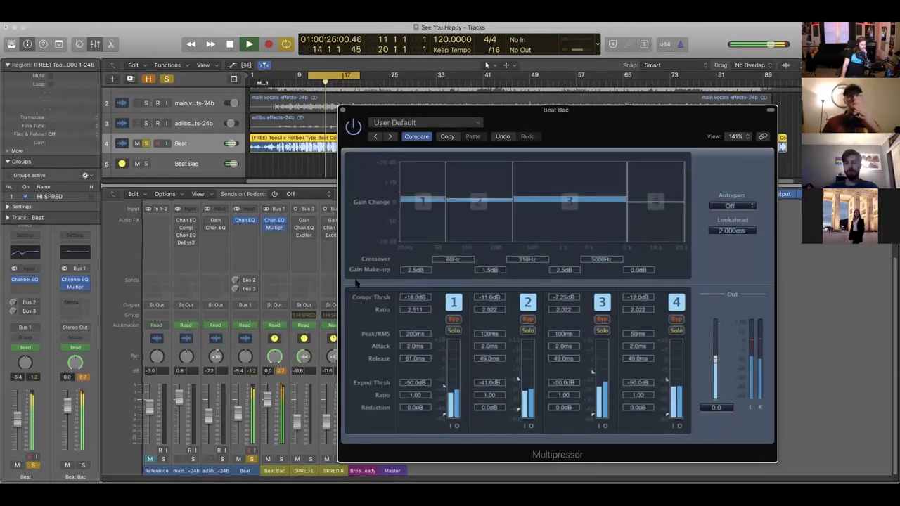
pyautogui.click(287, 373)
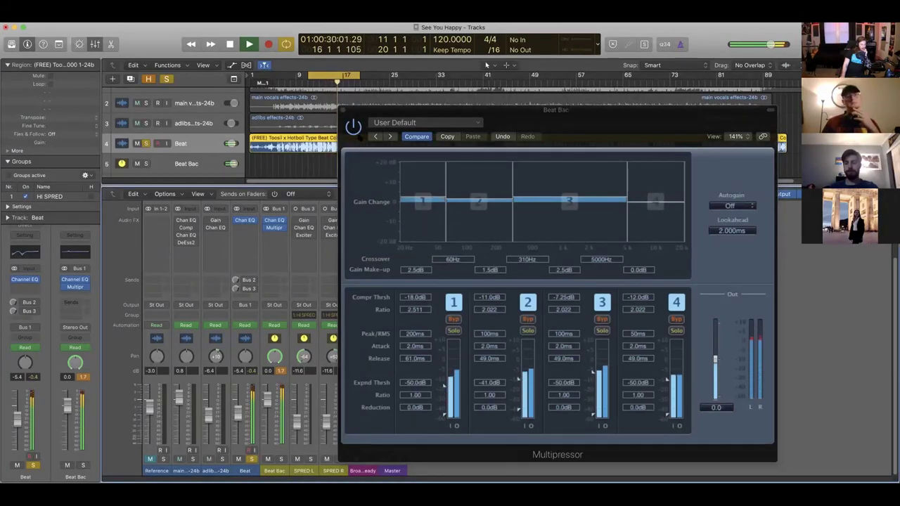
pyautogui.click(375, 174)
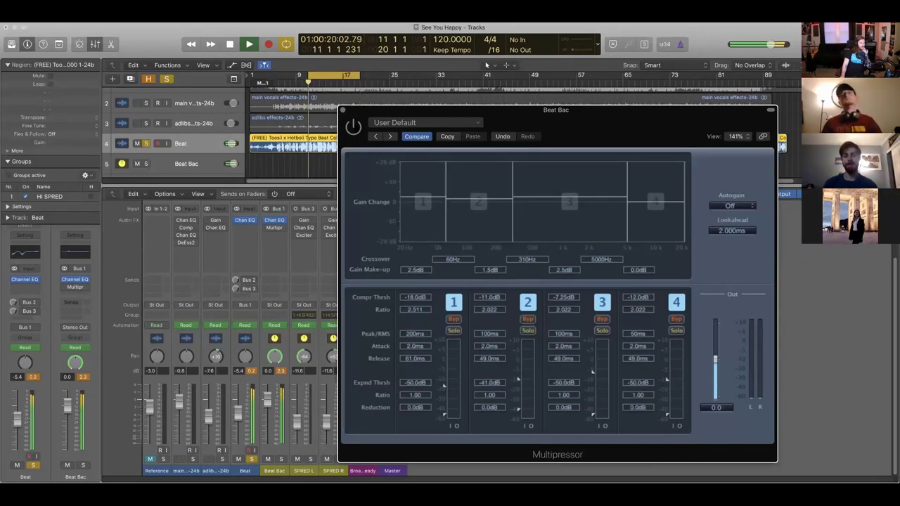
pyautogui.click(345, 110)
pyautogui.press('space')
# Step: Enable the Beat channel's Bus 2 and Bus 3 sends and solo the Beat Bac channel
pyautogui.click(265, 227)
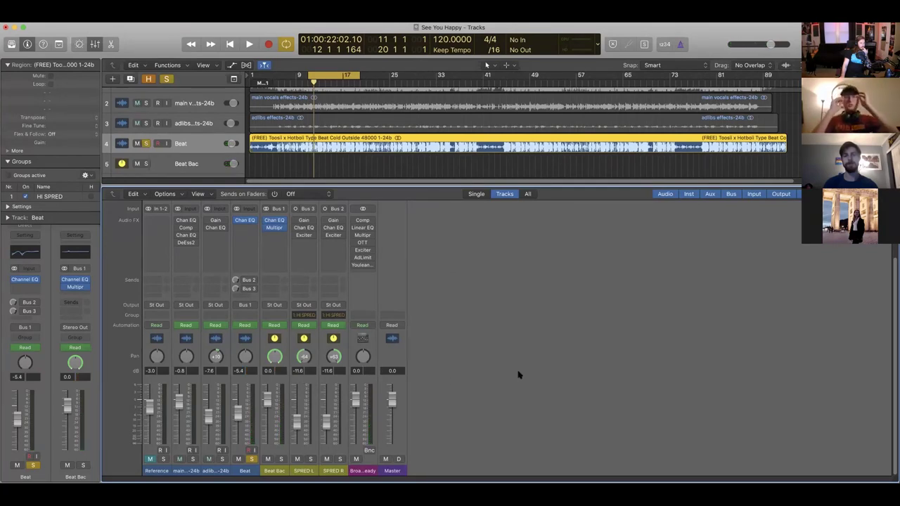
pyautogui.click(248, 279)
pyautogui.click(247, 288)
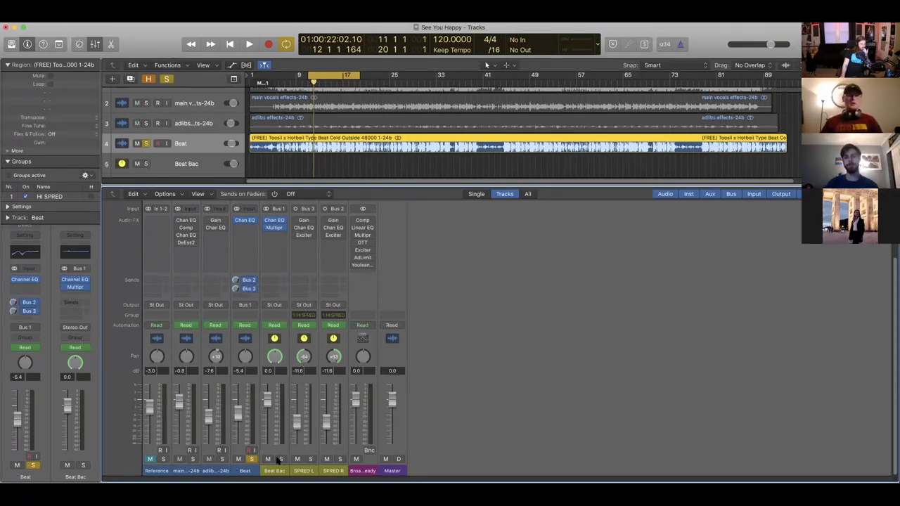
pyautogui.click(280, 459)
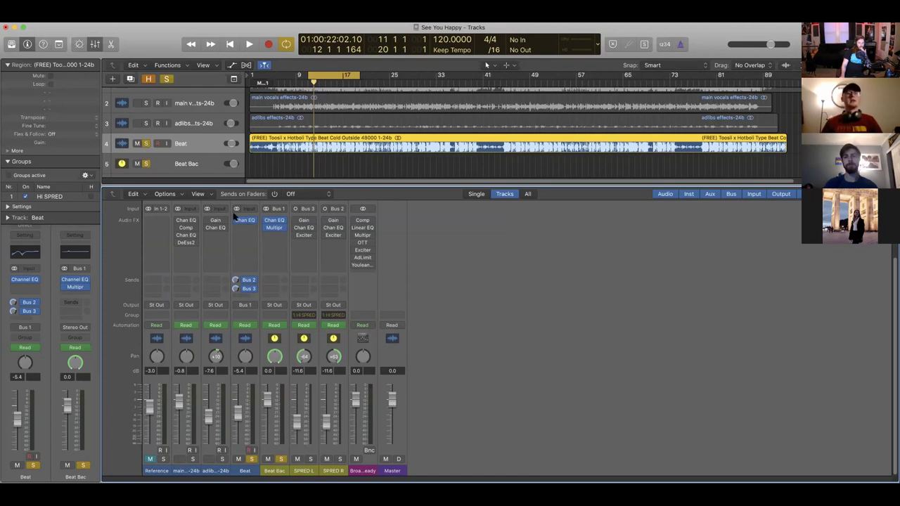
# Step: Examine the Beat's Channel EQ, then check its Bus 2 send mode and keep it on Pre Fader
pyautogui.click(244, 221)
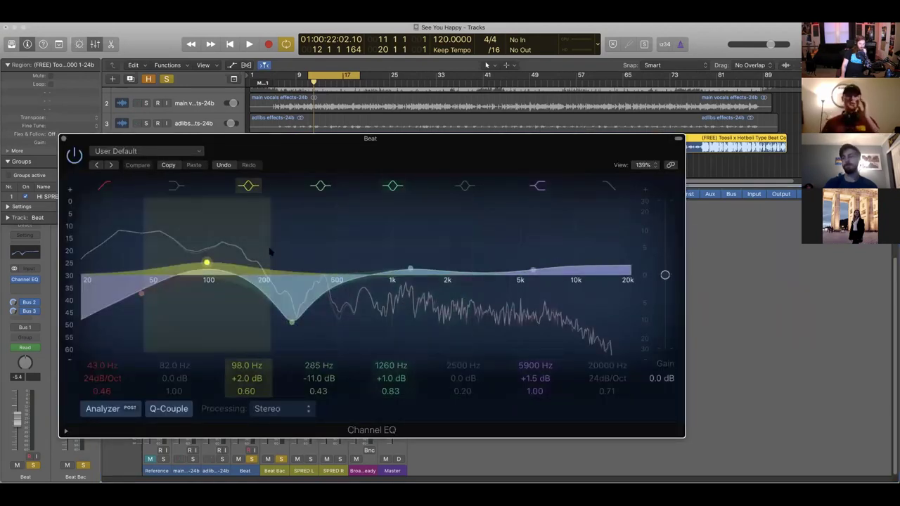
pyautogui.press('v')
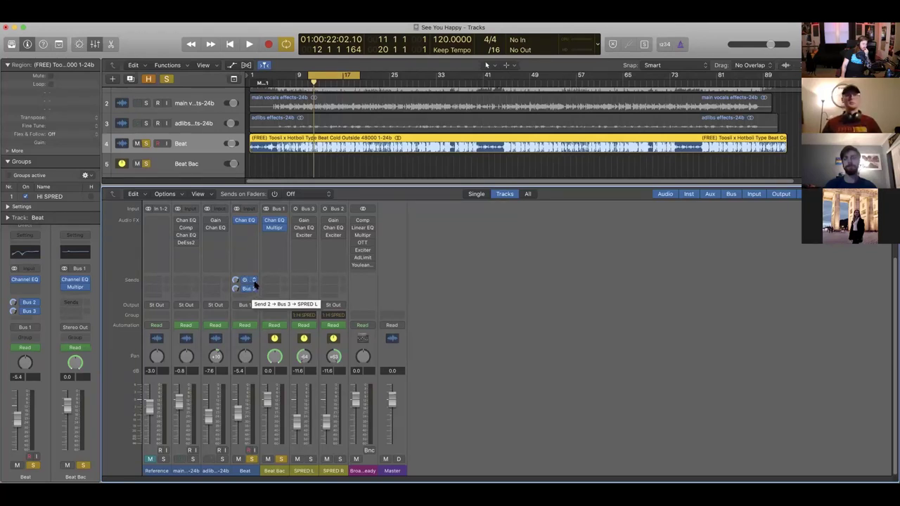
pyautogui.click(255, 283)
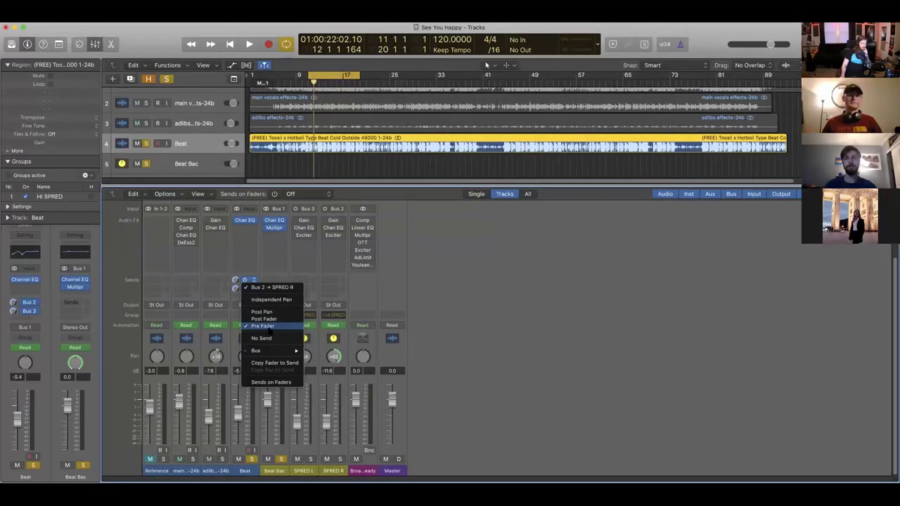
pyautogui.click(263, 327)
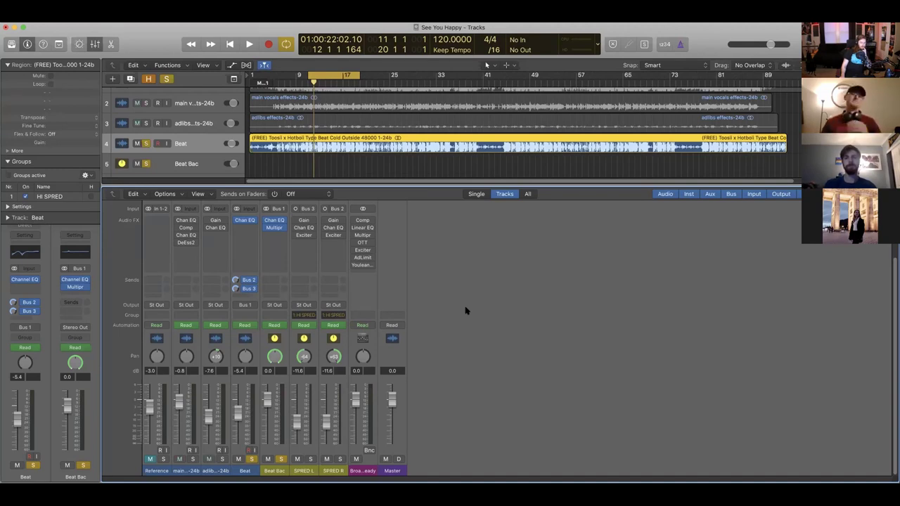
# Step: Open SPRED L's Channel EQ and solo the SPRED channels in place of Beat and Beat Bac
pyautogui.scroll(5, 452, 293)
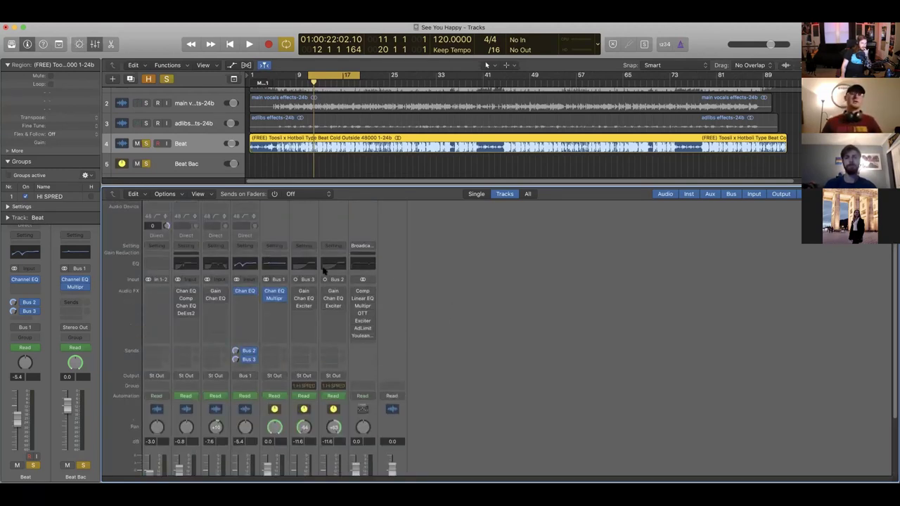
pyautogui.click(306, 265)
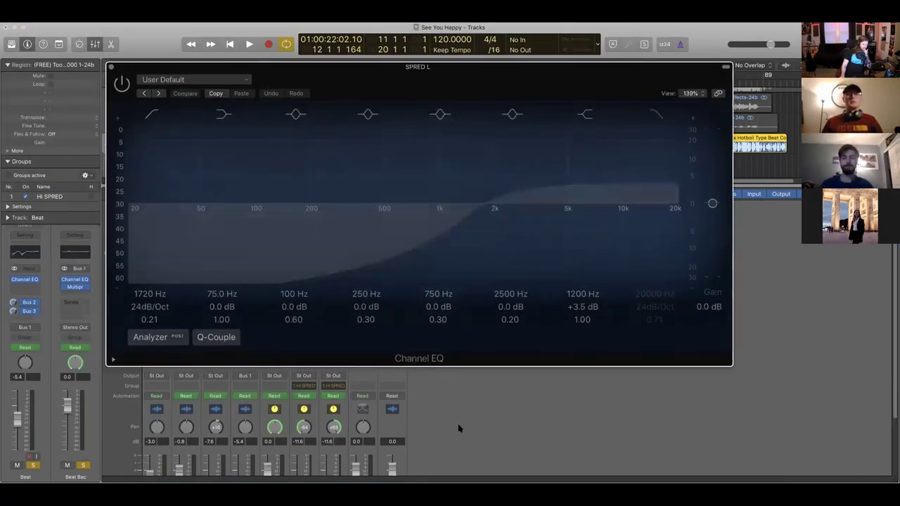
pyautogui.scroll(-5, 394, 443)
pyautogui.click(312, 459)
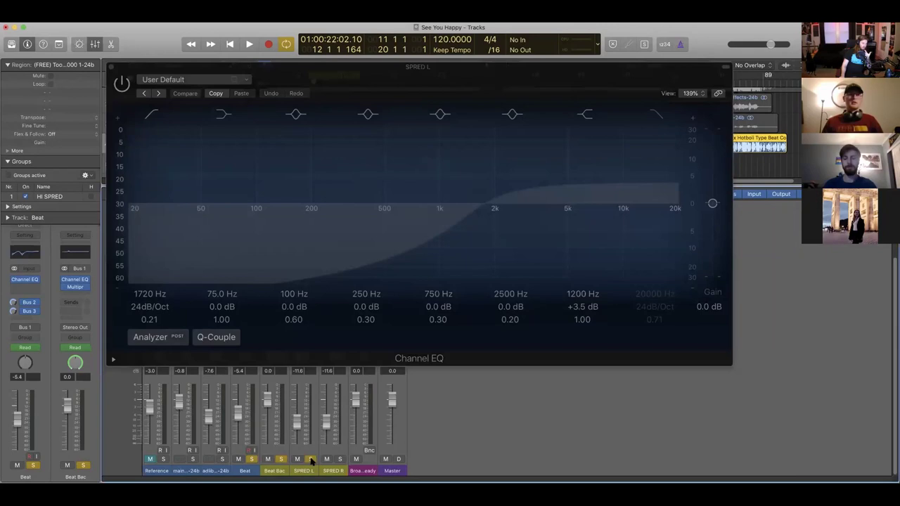
pyautogui.click(281, 459)
pyautogui.click(251, 459)
# Step: Raise the low cut in SPRED L's Channel EQ to 2700 Hz with a Q of 0.28 during playback
pyautogui.moveTo(468, 88); pyautogui.dragTo(474, 126)
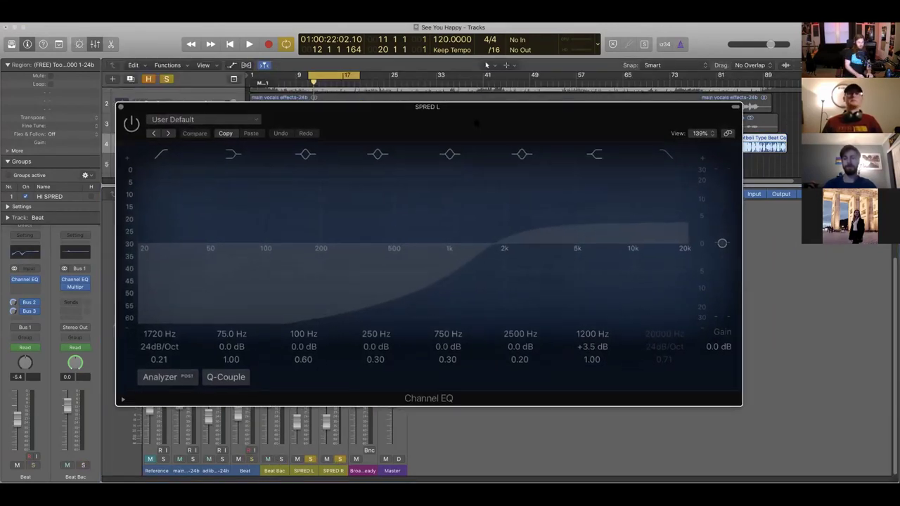
pyautogui.moveTo(384, 121)
pyautogui.mouseDown()
pyautogui.moveTo(392, 123)
pyautogui.moveTo(385, 115)
pyautogui.mouseUp()
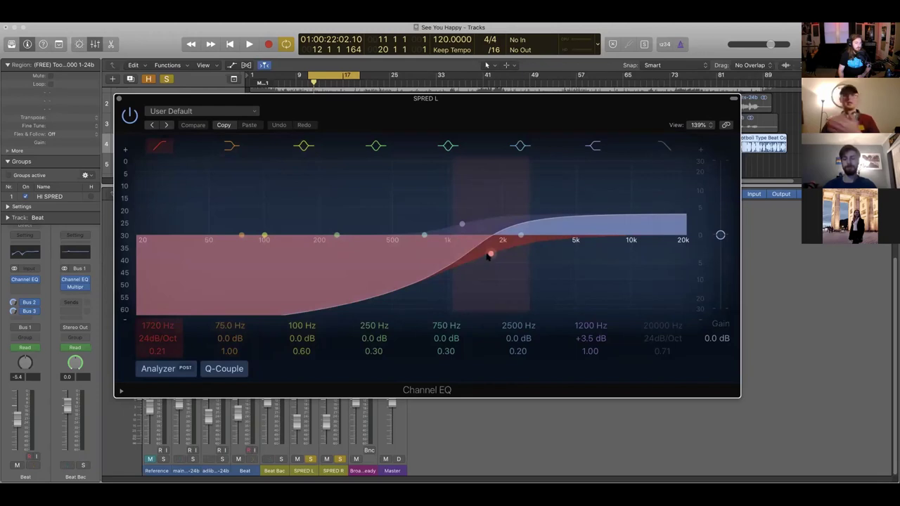
pyautogui.moveTo(491, 252); pyautogui.dragTo(494, 254)
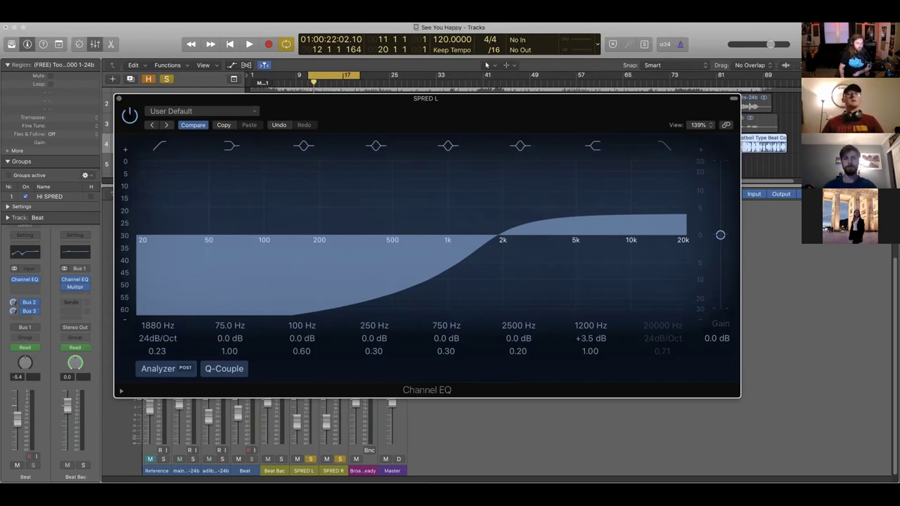
pyautogui.press('space')
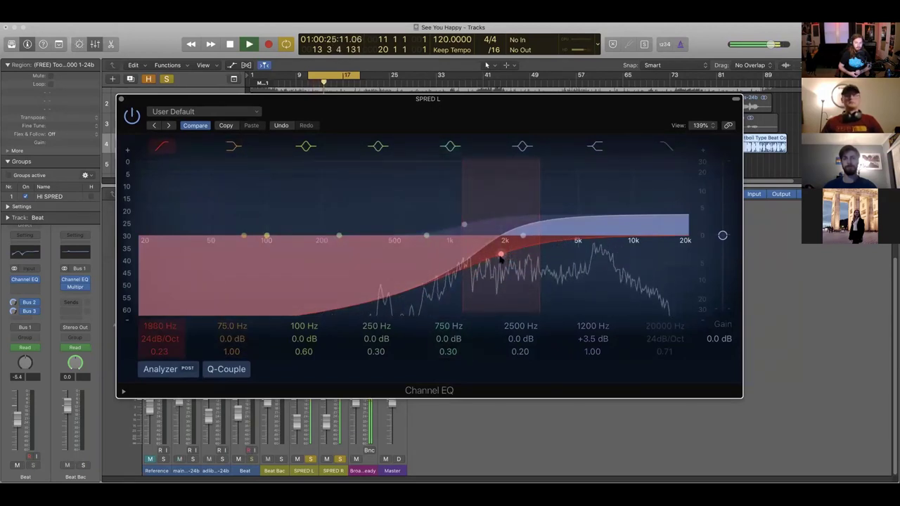
pyautogui.moveTo(501, 255); pyautogui.dragTo(531, 255)
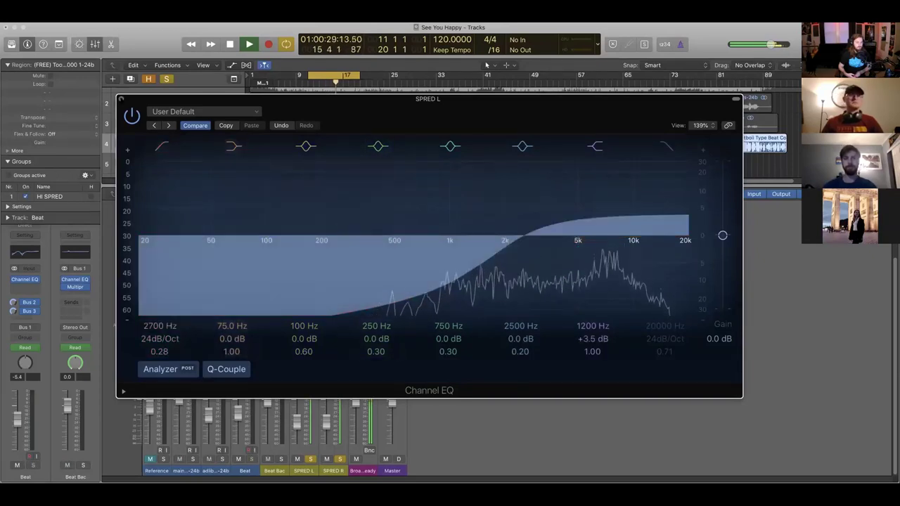
# Step: Stop playback and compare the Channel EQ curves of SPRED R and SPRED L side by side
pyautogui.press('super+w')
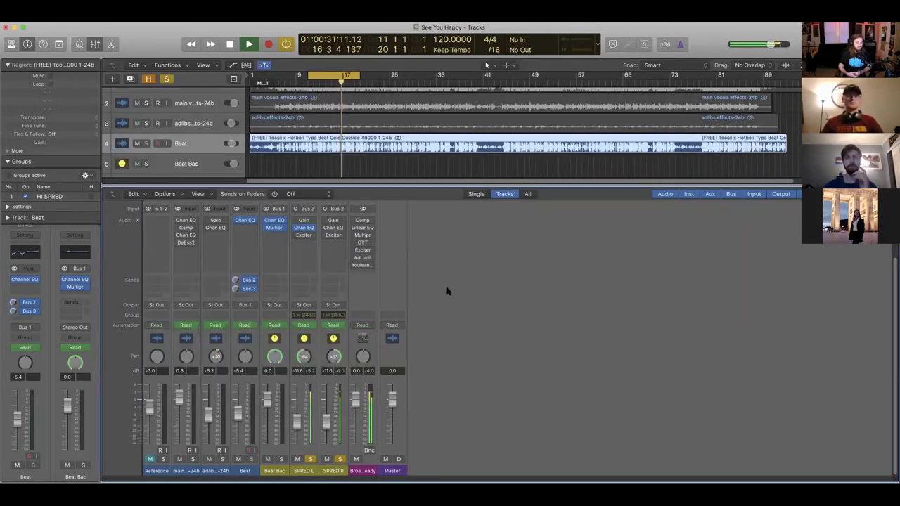
pyautogui.press('space')
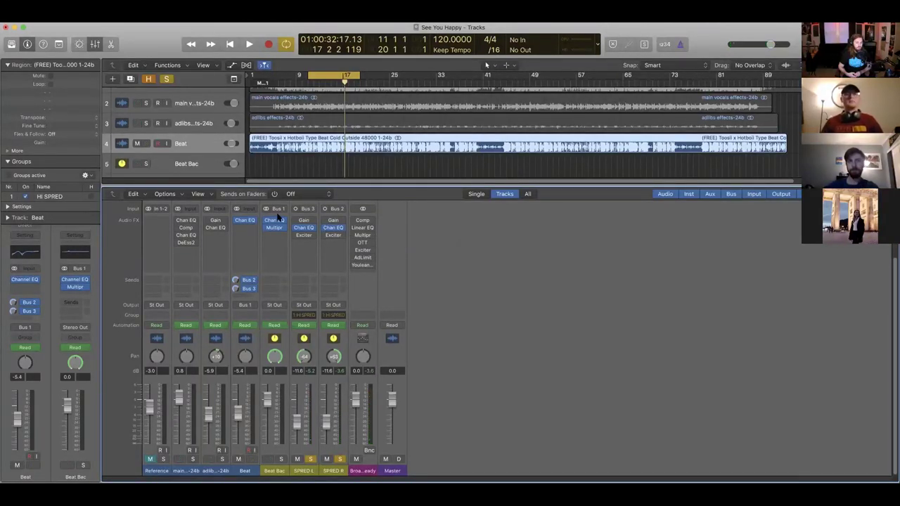
pyautogui.click(333, 227)
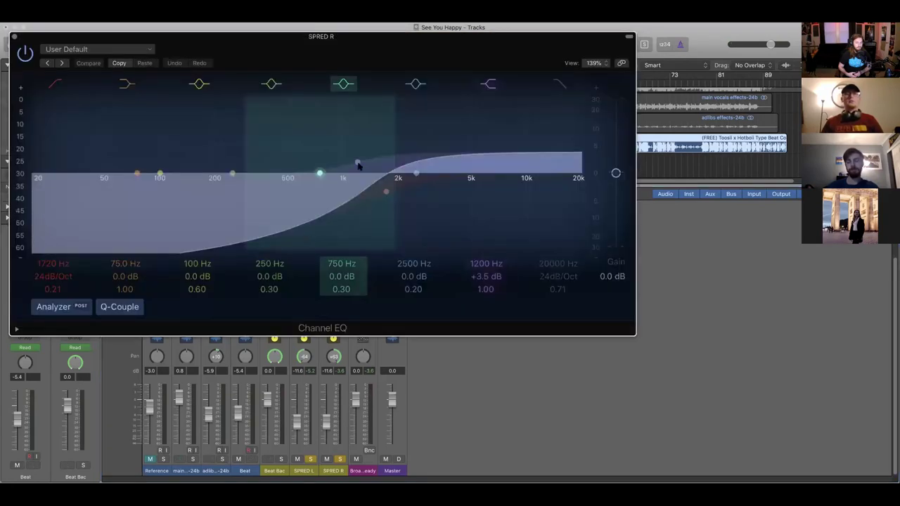
pyautogui.moveTo(430, 36); pyautogui.dragTo(835, 126)
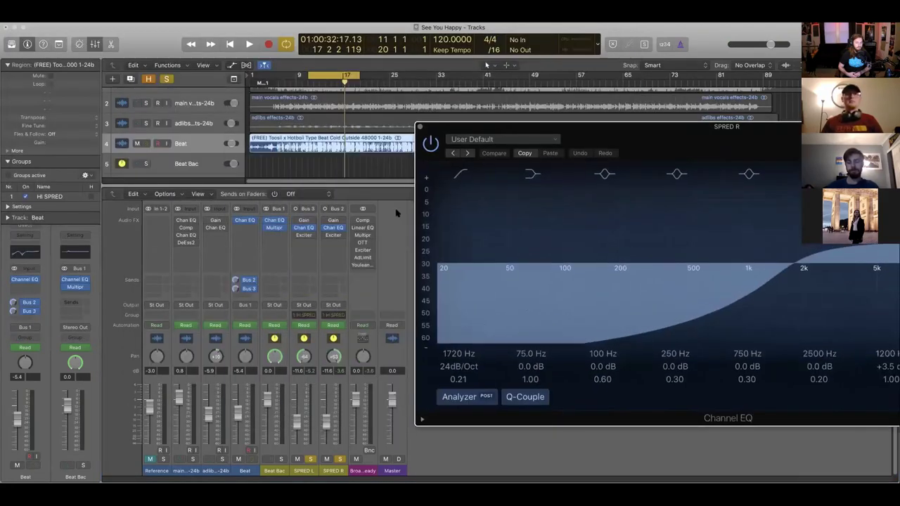
pyautogui.click(303, 228)
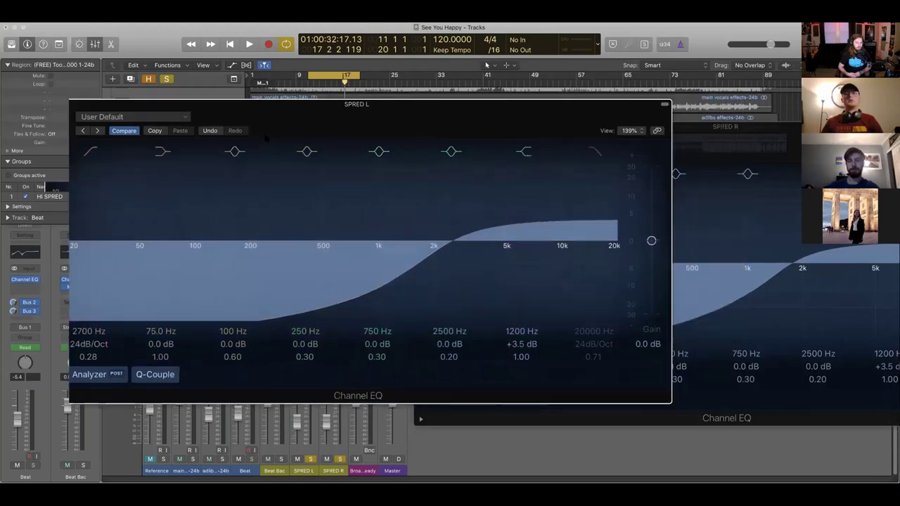
pyautogui.moveTo(351, 104); pyautogui.dragTo(169, 115)
pyautogui.moveTo(548, 127); pyautogui.dragTo(753, 134)
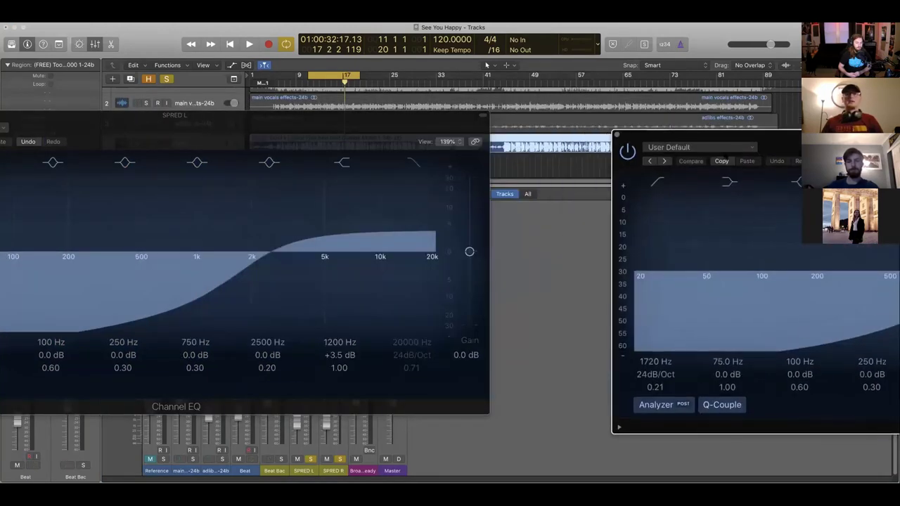
pyautogui.click(616, 134)
pyautogui.moveTo(275, 135); pyautogui.dragTo(550, 139)
pyautogui.press('super+w')
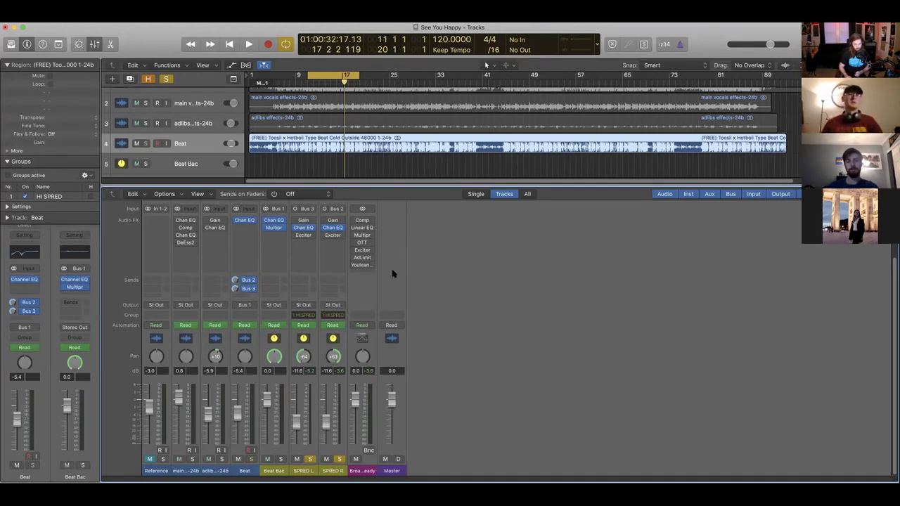
# Step: Enable the Exciter on both SPRED channels, open SPRED L's Exciter and audition it during playback
pyautogui.moveTo(300, 238)
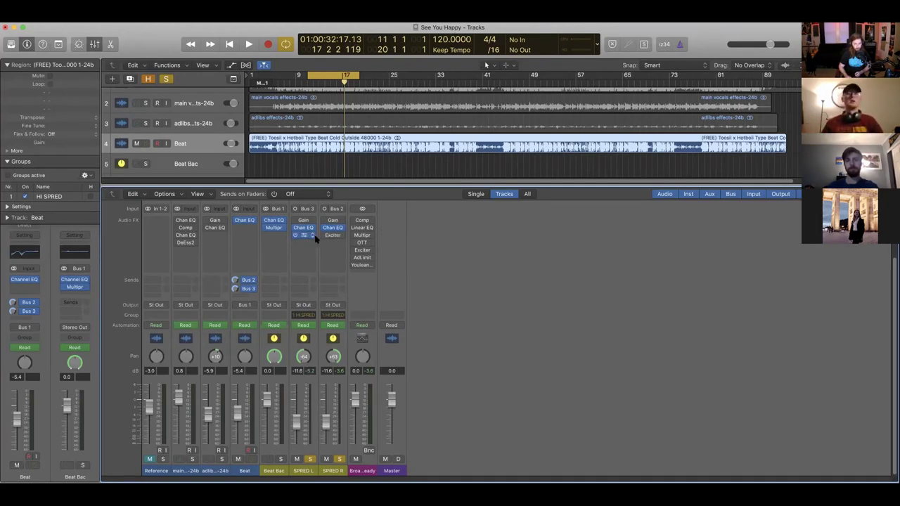
pyautogui.click(303, 235)
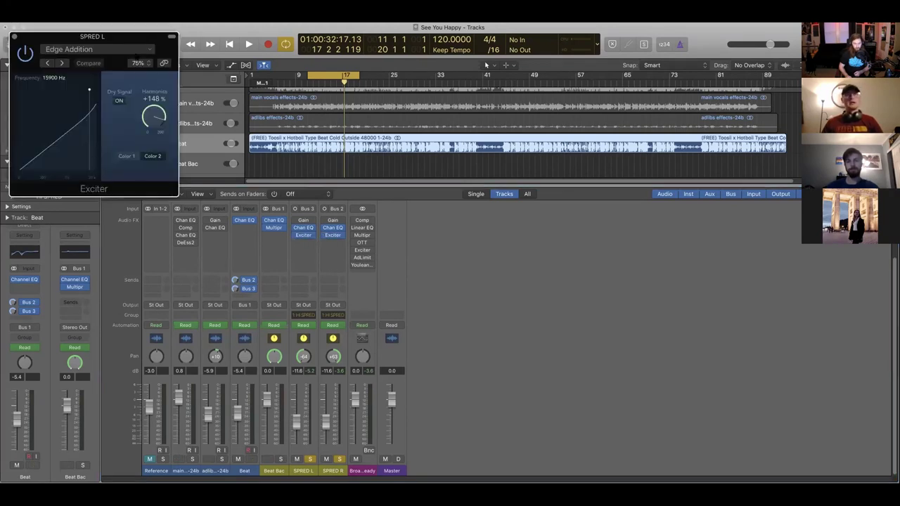
pyautogui.moveTo(98, 49); pyautogui.dragTo(156, 93)
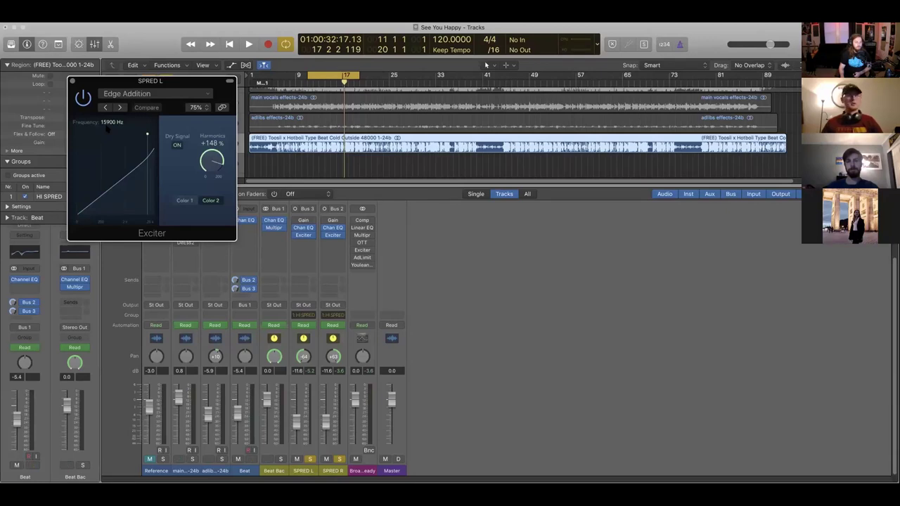
pyautogui.moveTo(147, 133)
pyautogui.mouseDown()
pyautogui.moveTo(126, 135)
pyautogui.moveTo(147, 137)
pyautogui.mouseUp()
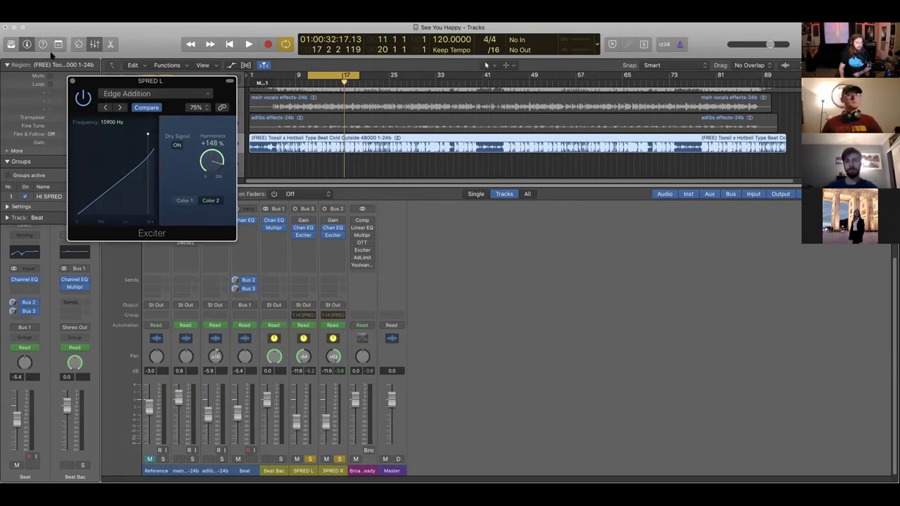
pyautogui.press('space')
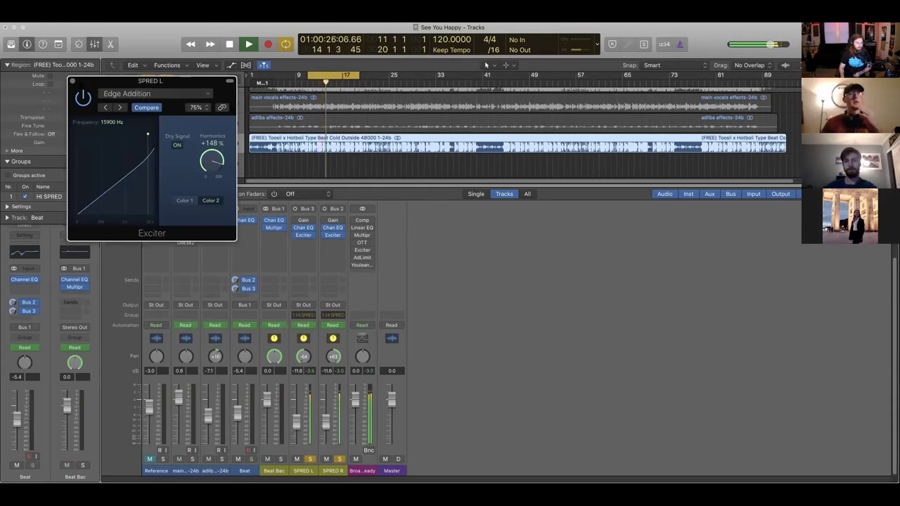
pyautogui.press('super+w')
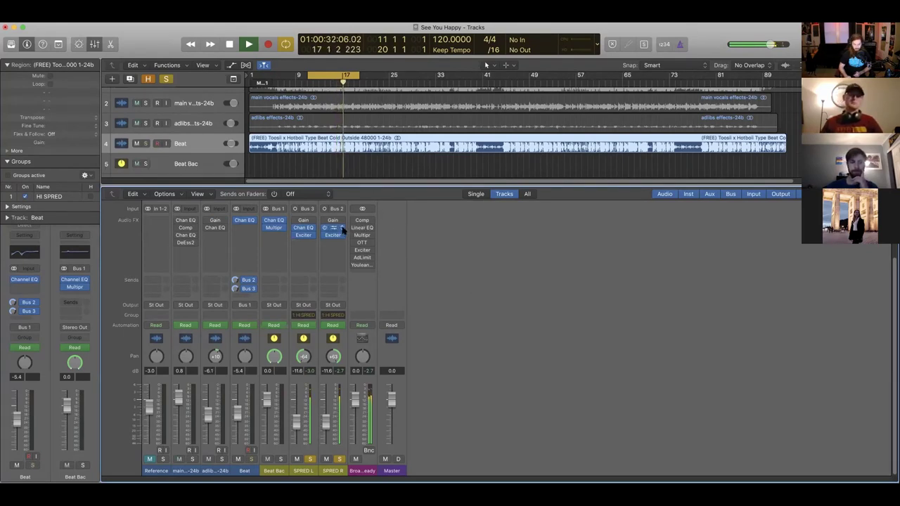
# Step: Stop playback, enable Gain on both SPRED channels and view each channel's Gain settings
pyautogui.press('space')
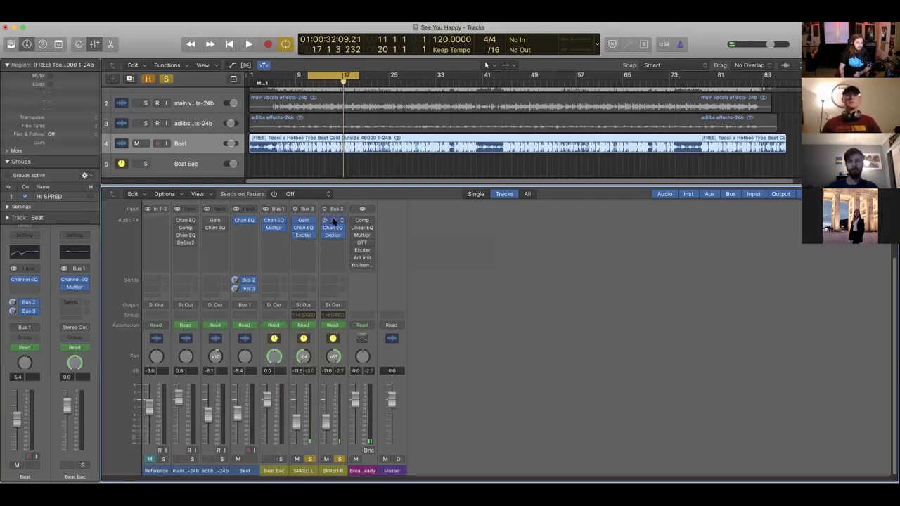
pyautogui.click(333, 220)
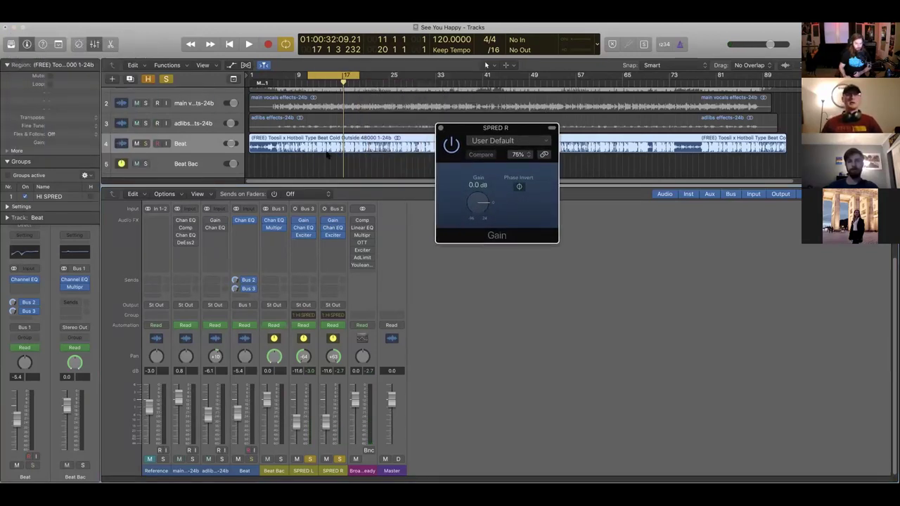
pyautogui.click(304, 221)
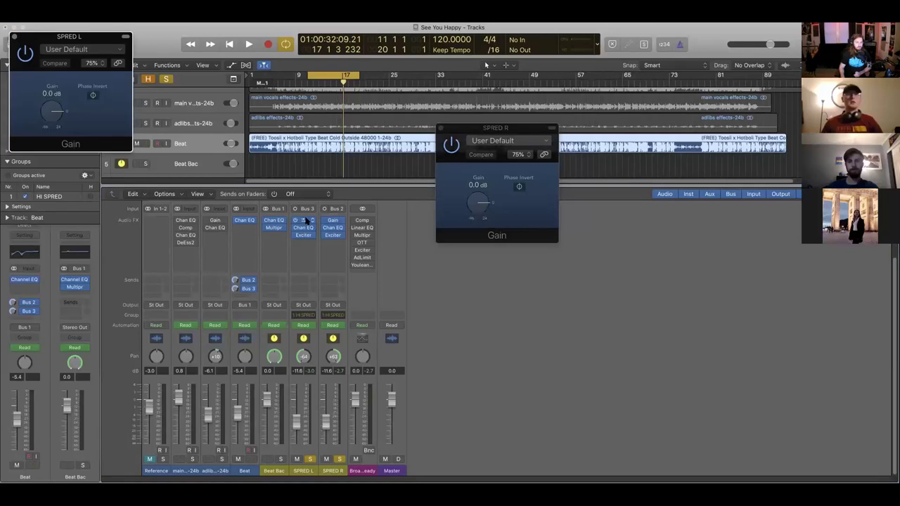
pyautogui.moveTo(101, 32); pyautogui.dragTo(368, 145)
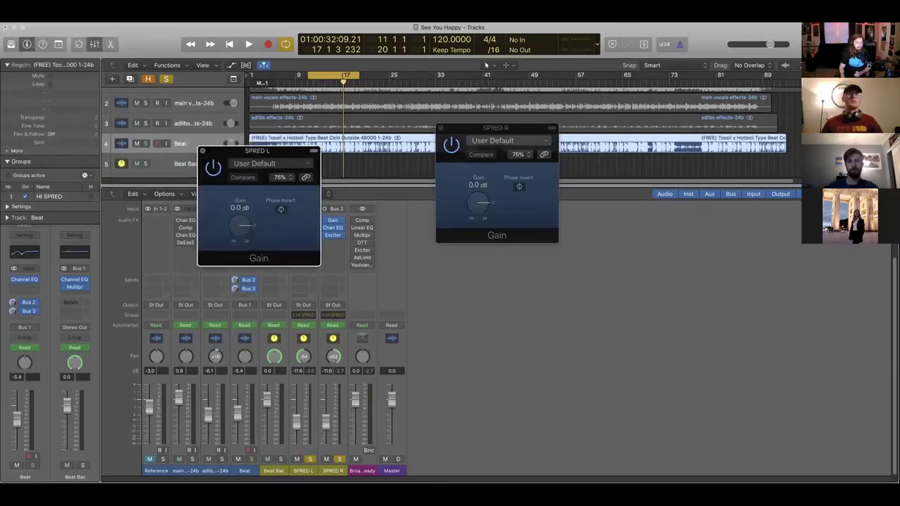
pyautogui.press('super+w')
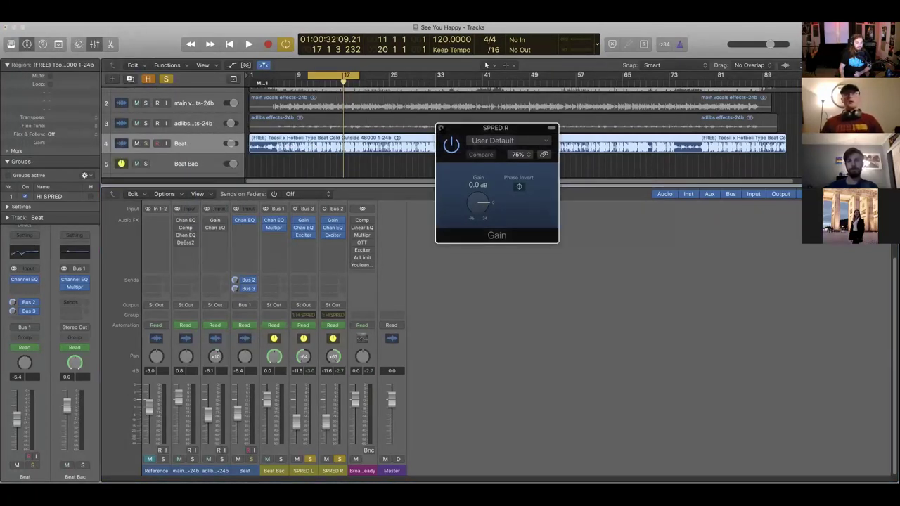
pyautogui.click(440, 128)
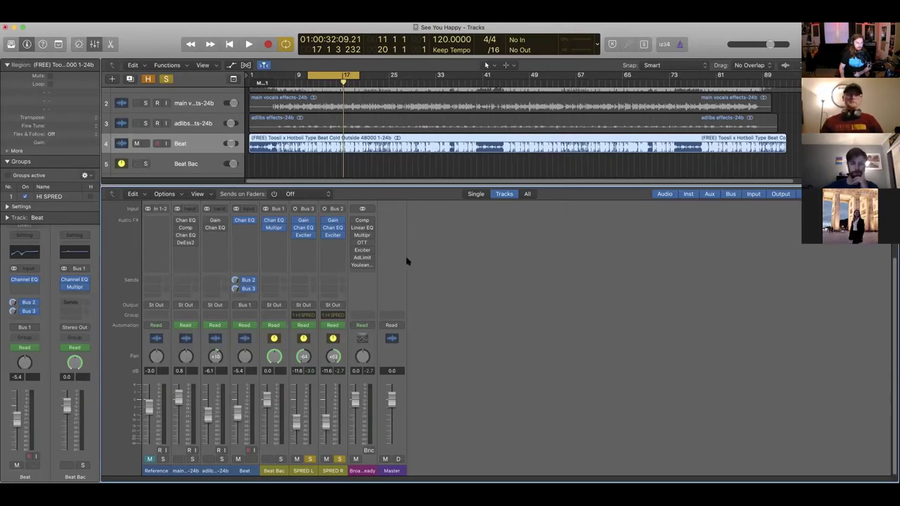
# Step: Reopen the Gain plug-ins of SPRED R and SPRED L and arrange them side by side
pyautogui.click(325, 221)
pyautogui.click(303, 220)
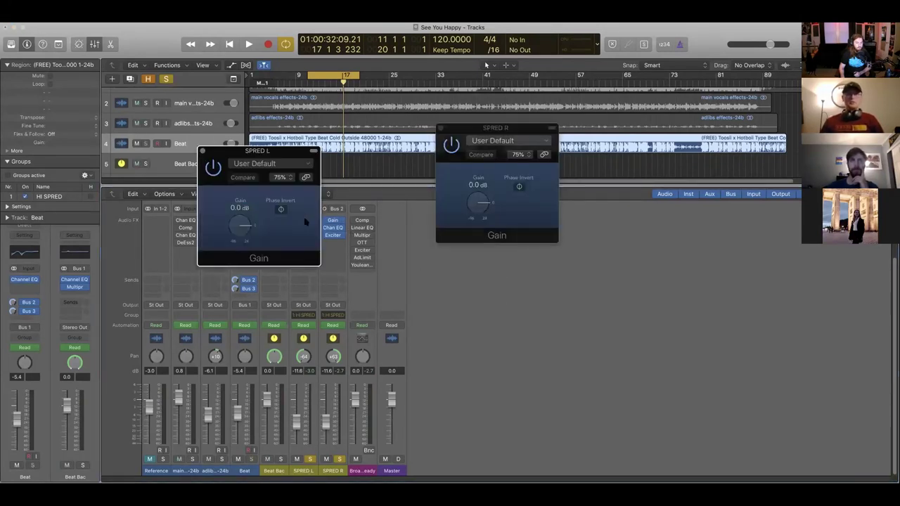
pyautogui.moveTo(497, 128); pyautogui.dragTo(570, 156)
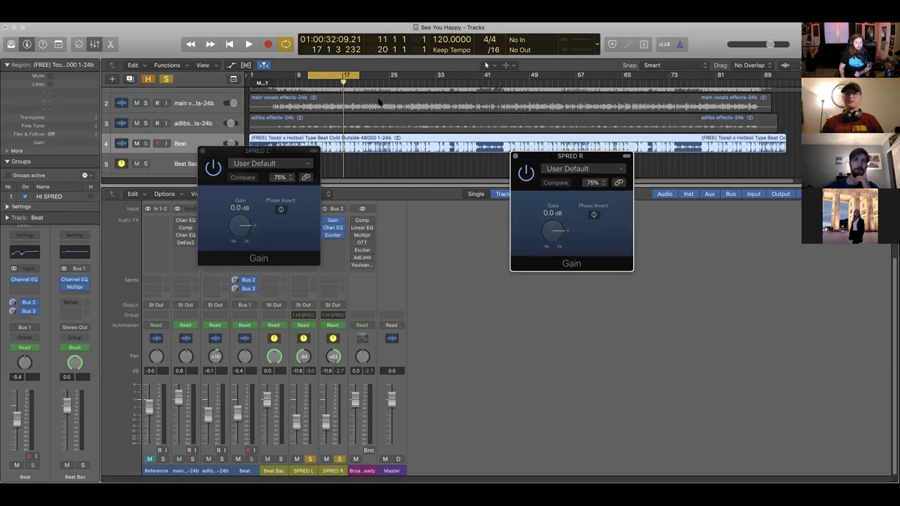
pyautogui.moveTo(258, 150); pyautogui.dragTo(167, 169)
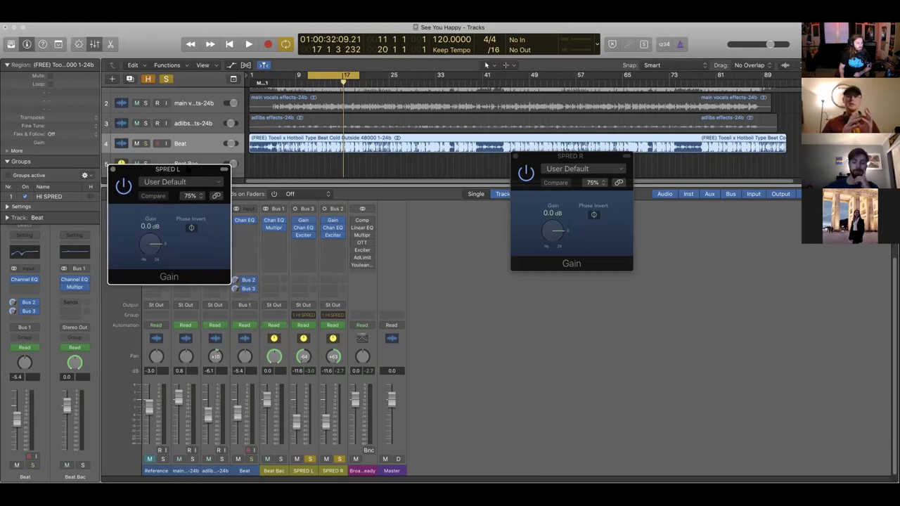
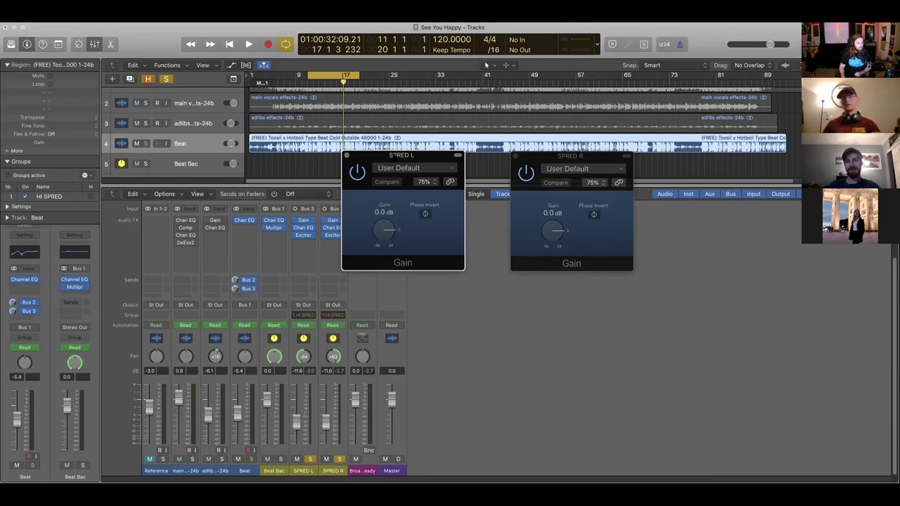
pyautogui.moveTo(372, 155); pyautogui.dragTo(316, 151)
pyautogui.moveTo(563, 156); pyautogui.dragTo(560, 154)
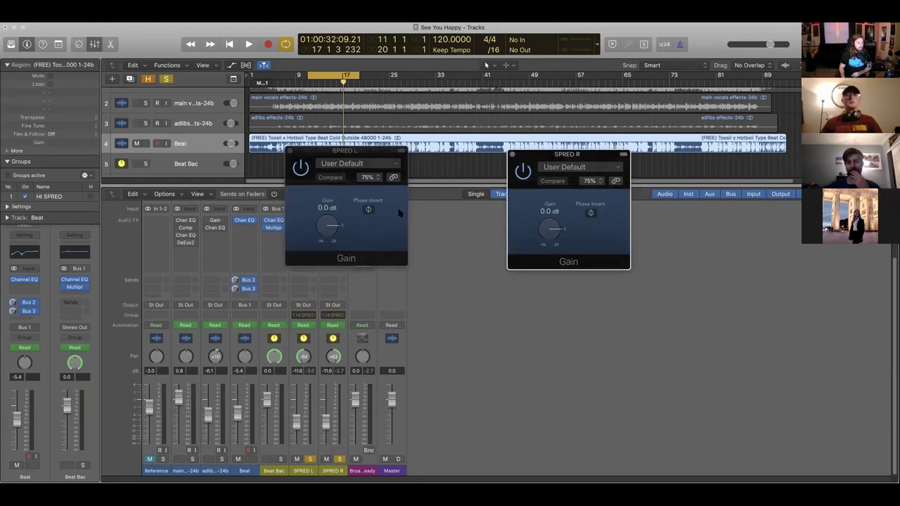
# Step: Toggle Phase Invert off and back on in the Gain plug-ins of SPRED L and SPRED R
pyautogui.click(370, 210)
pyautogui.click(576, 220)
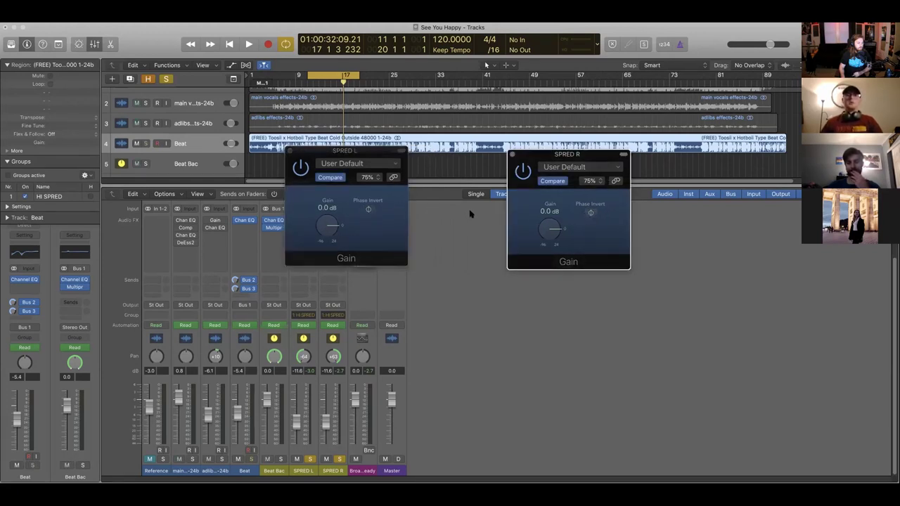
pyautogui.moveTo(333, 144); pyautogui.dragTo(398, 161)
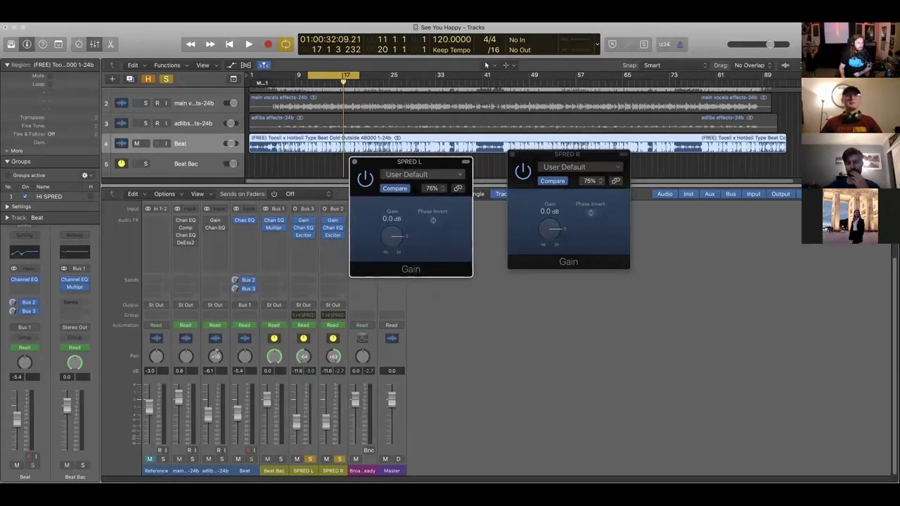
pyautogui.click(589, 215)
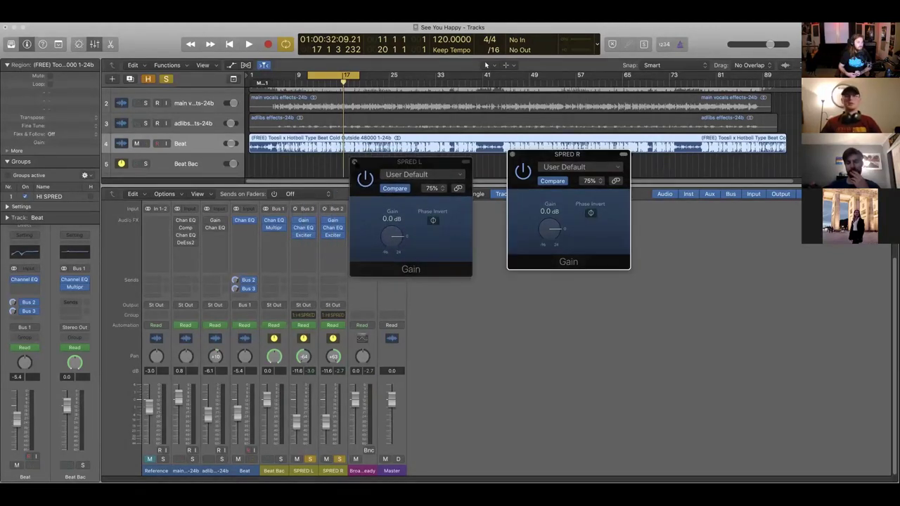
# Step: Audition the soloed SPRED channels with Phase Invert on, unsolo them and close both Gain plug-ins
pyautogui.click(314, 367)
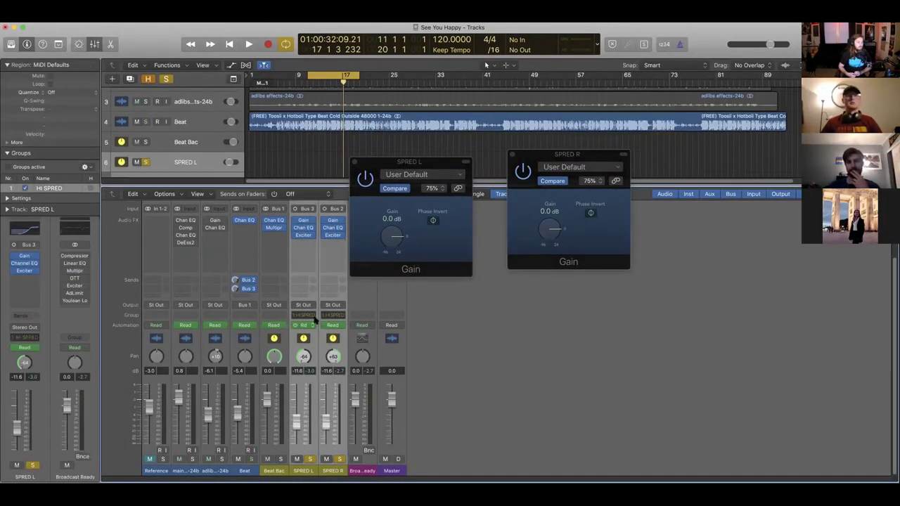
pyautogui.press('space')
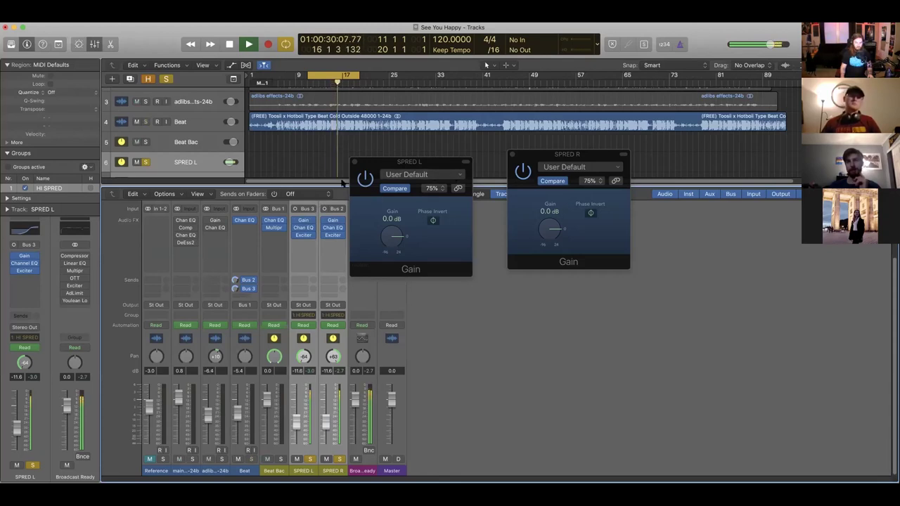
pyautogui.press('space')
pyautogui.click(310, 459)
pyautogui.click(495, 342)
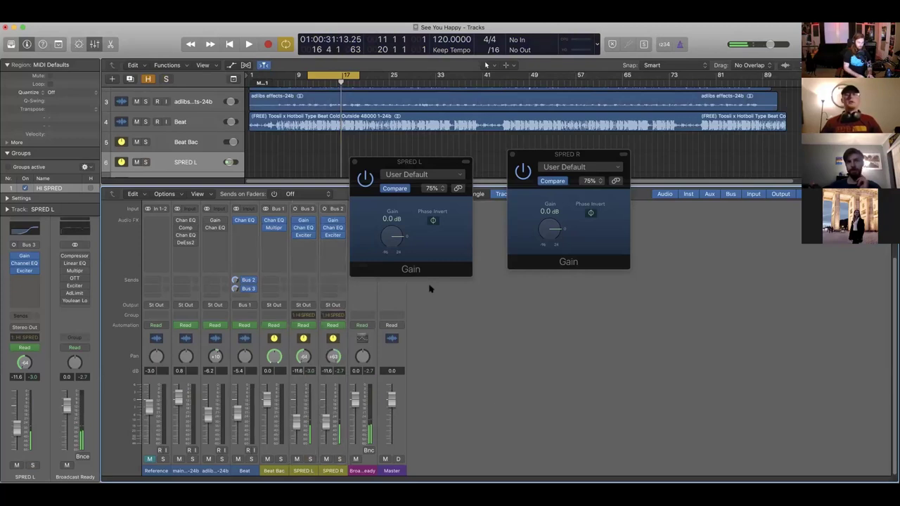
pyautogui.click(512, 154)
pyautogui.click(353, 161)
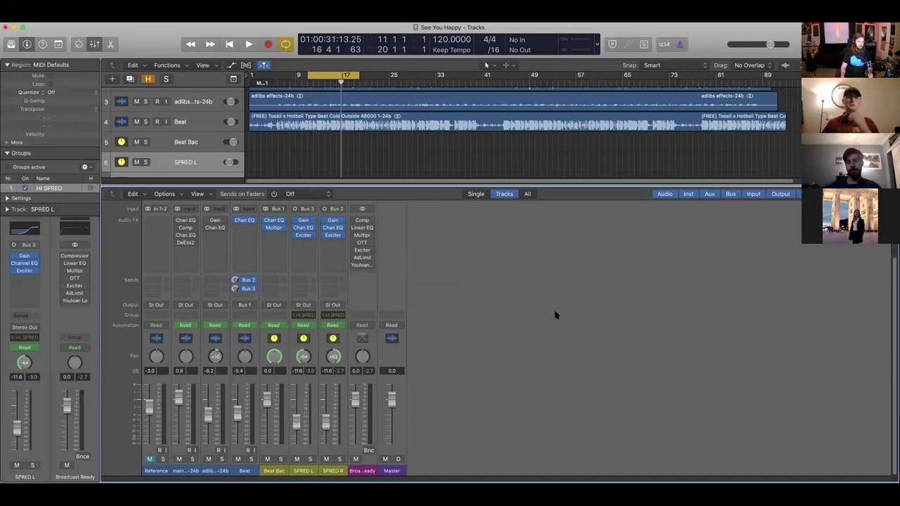
# Step: Turn off cycle playback and disable Gain on the SPRED L and SPRED R channels together
pyautogui.click(322, 76)
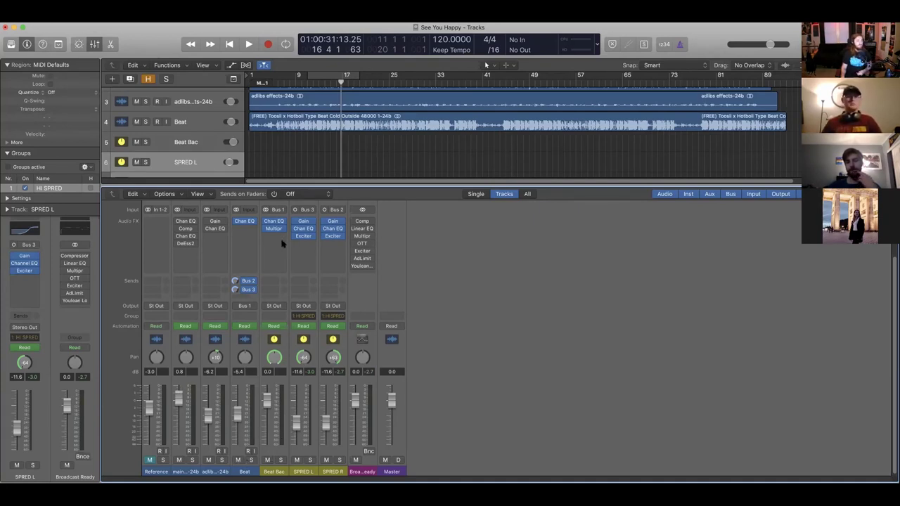
pyautogui.click(303, 447)
pyautogui.keyDown('shift'); pyautogui.click(334, 451); pyautogui.keyUp('shift')
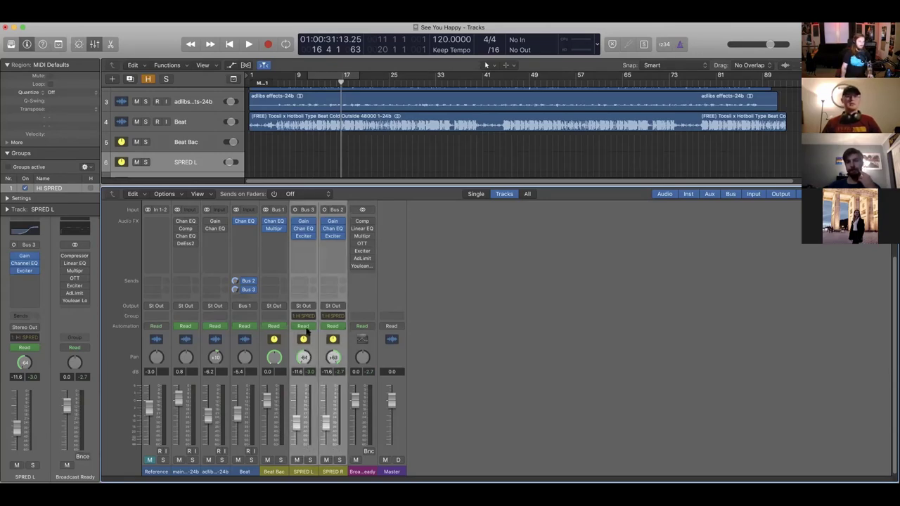
# Step: Play the mix and mute the main vocals and adlibs channels
pyautogui.press('space')
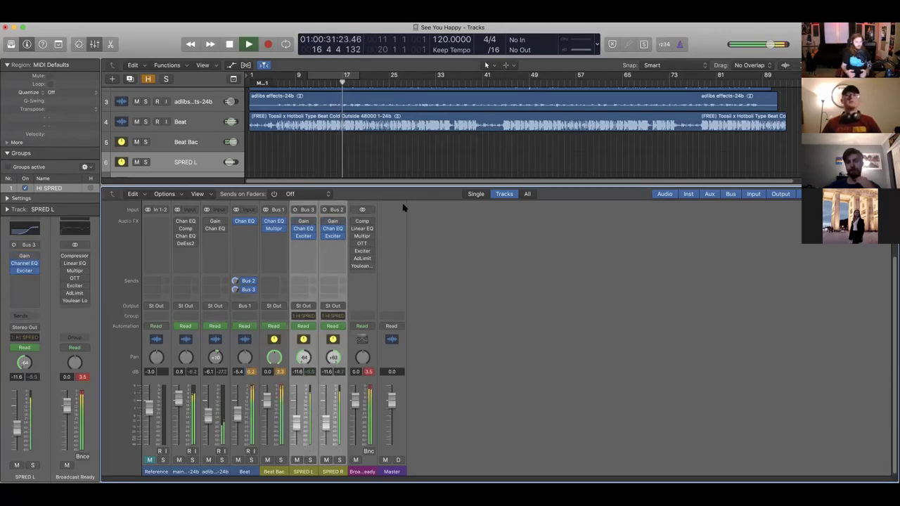
pyautogui.click(179, 460)
pyautogui.click(208, 460)
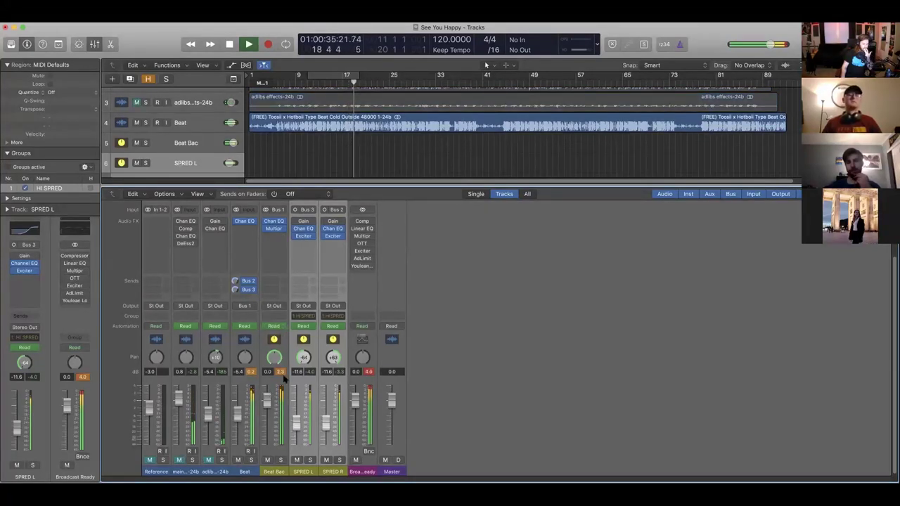
# Step: Turn Gain back on for the SPRED L and SPRED R channels, stop playback and return the playhead to bar 9
pyautogui.moveTo(294, 223)
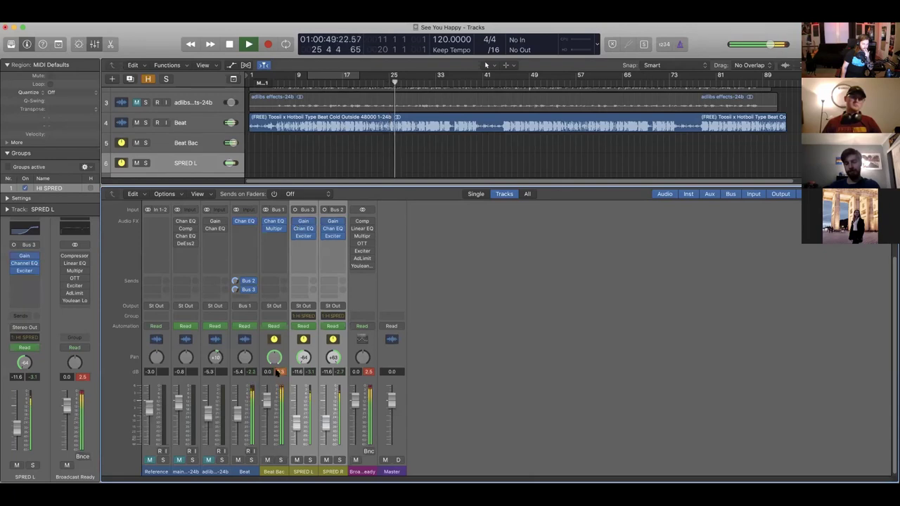
pyautogui.press('space')
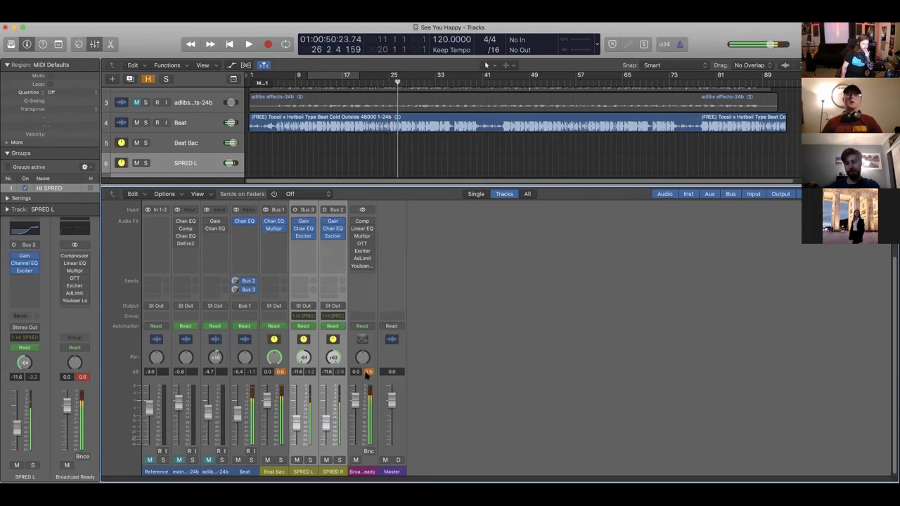
pyautogui.click(317, 89)
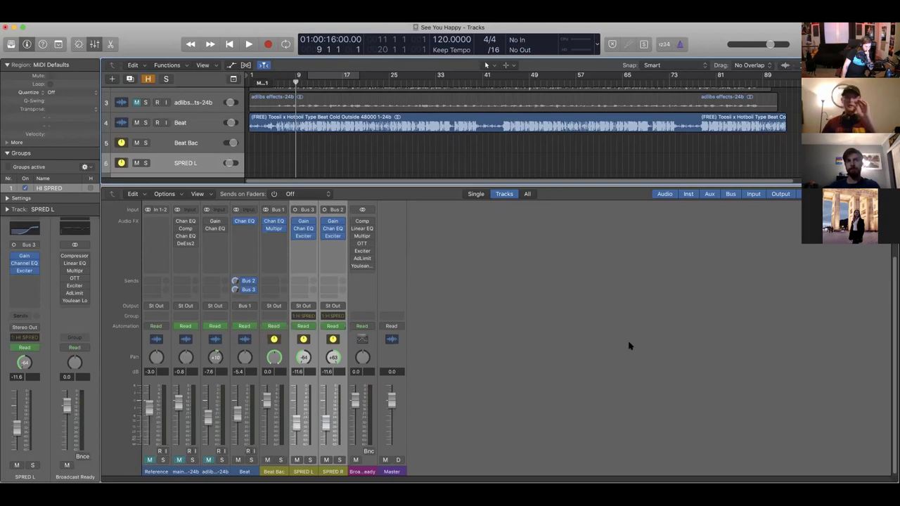
pyautogui.click(597, 345)
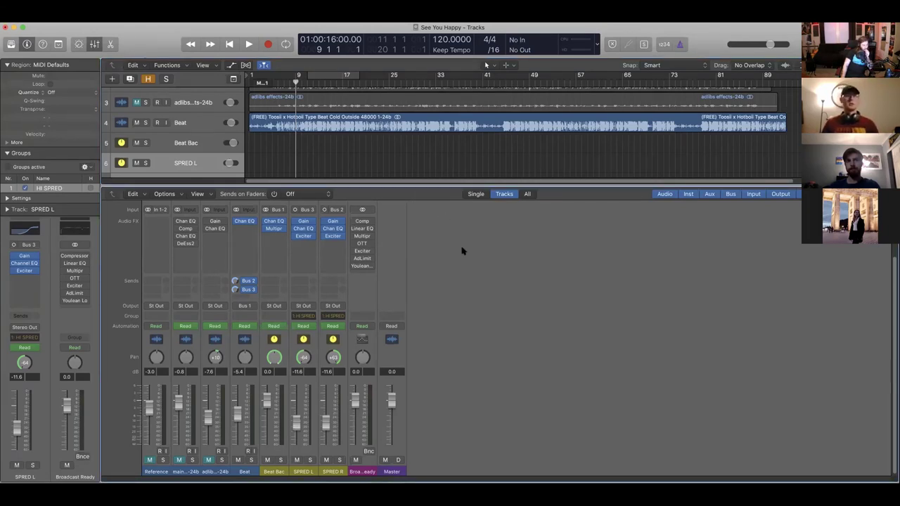
pyautogui.click(401, 271)
pyautogui.click(453, 267)
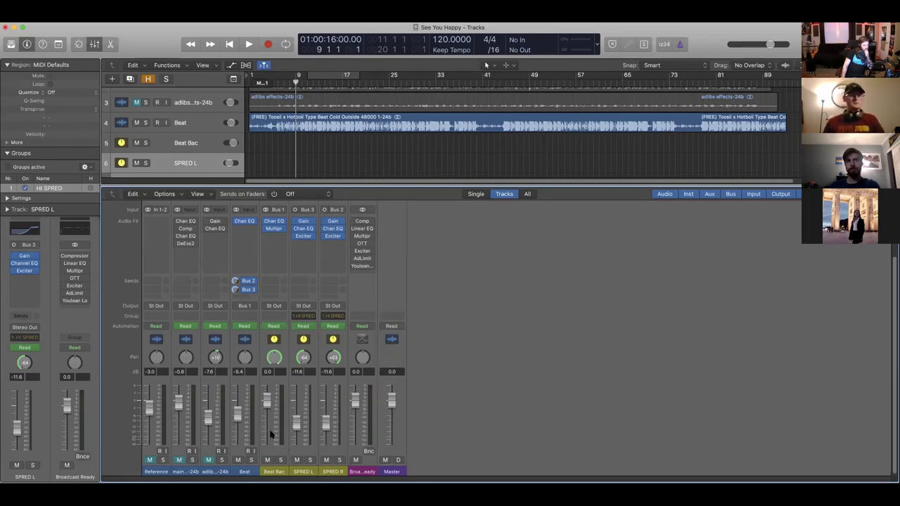
# Step: Route the Beat channel to Stereo Output, bypass its Channel EQ and Bus 2 and Bus 3 sends, and play it
pyautogui.click(246, 307)
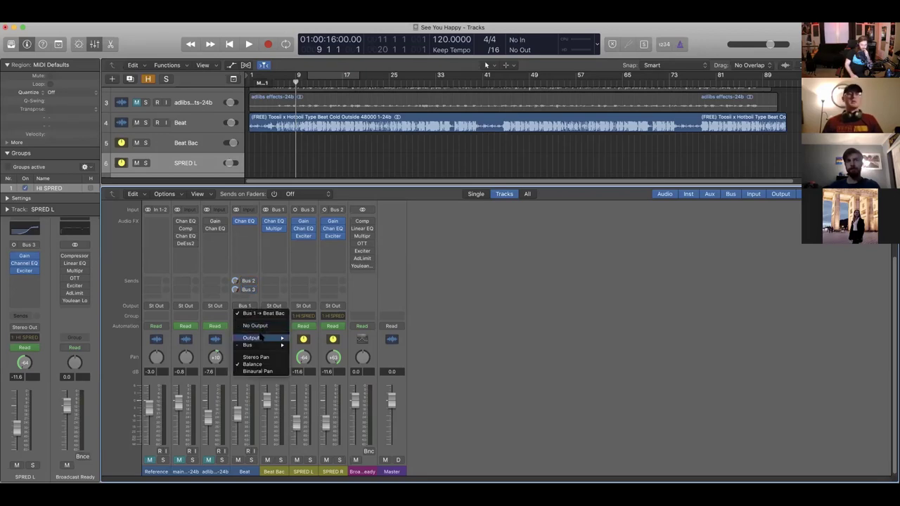
pyautogui.click(274, 273)
pyautogui.click(236, 221)
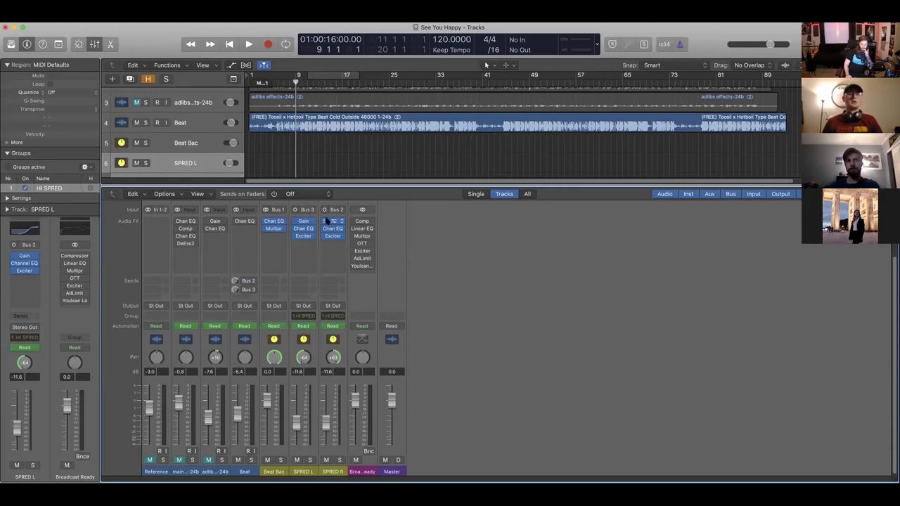
pyautogui.press('space')
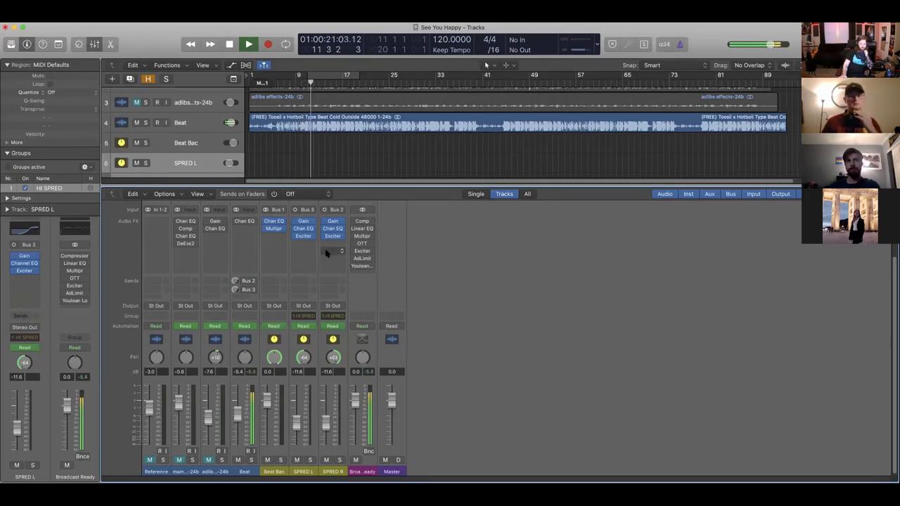
# Step: Re-enable the Beat channel's Channel EQ and sends, route its output back to Bus 1, and stop playback after listening
pyautogui.moveTo(237, 223); pyautogui.dragTo(236, 226)
pyautogui.click(236, 222)
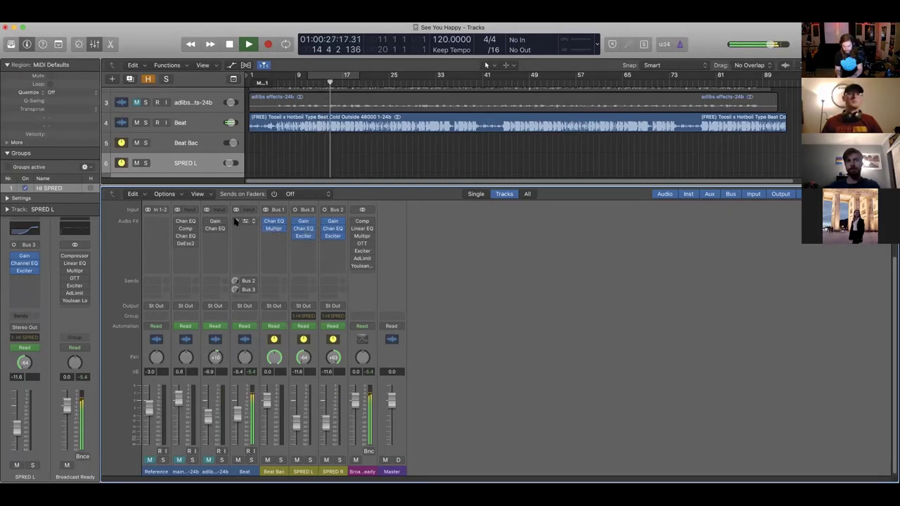
pyautogui.click(244, 306)
pyautogui.moveTo(253, 338)
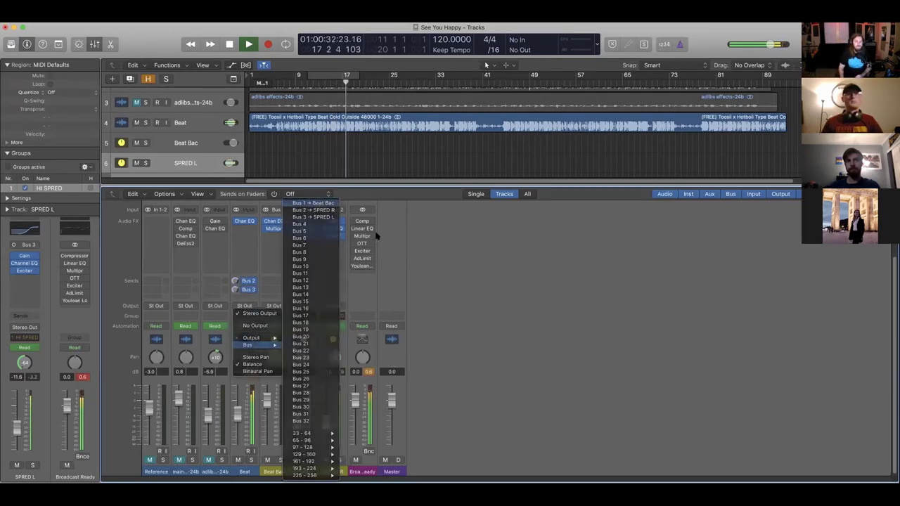
pyautogui.click(312, 203)
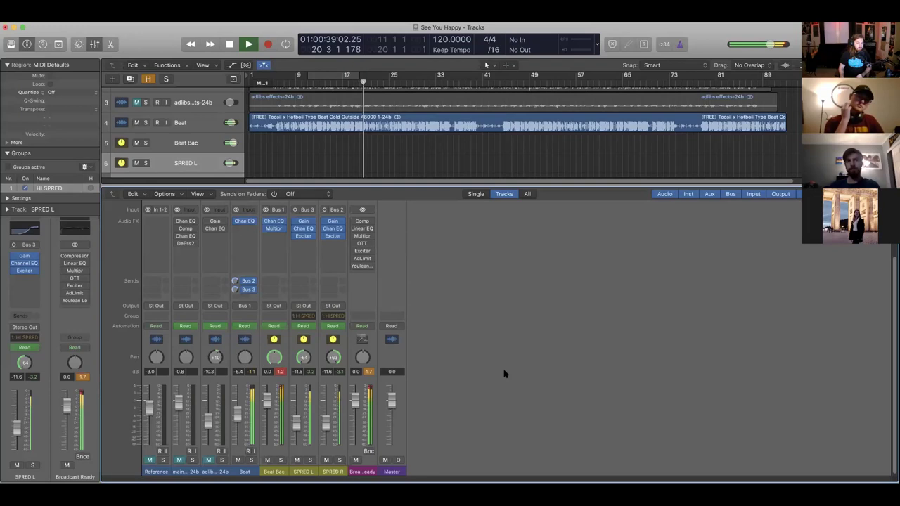
pyautogui.press('space')
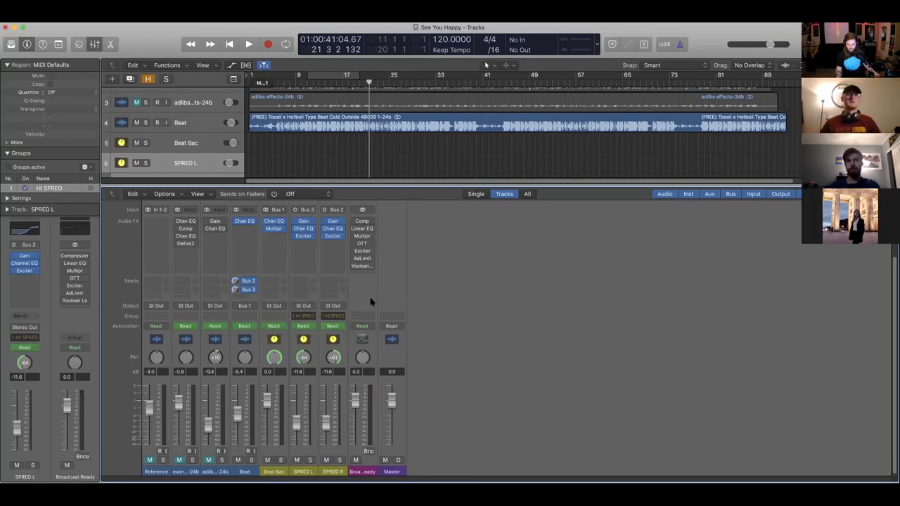
# Step: Mute the Beat, Beat Bac, SPRED L and SPRED R channels, unmute the main vocals and place the playhead at bar 6
pyautogui.scroll(3, 307, 151)
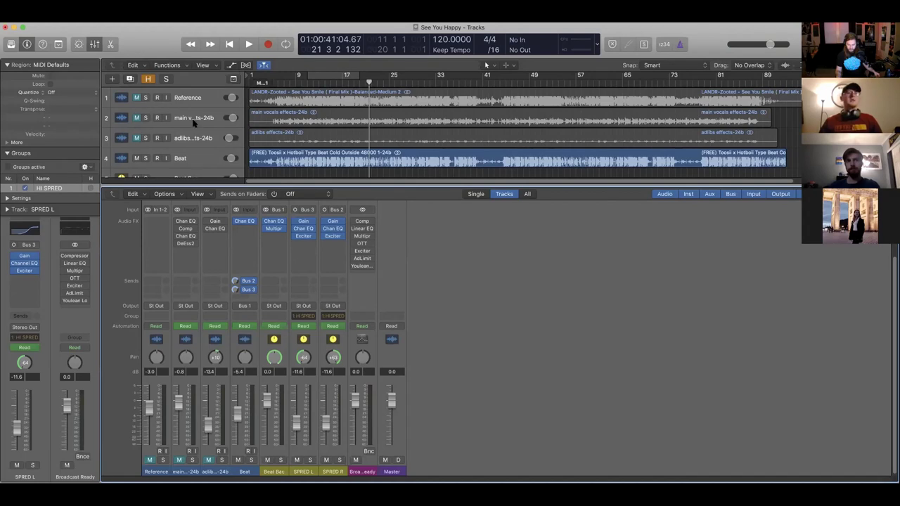
pyautogui.click(237, 453)
pyautogui.click(179, 455)
pyautogui.click(274, 82)
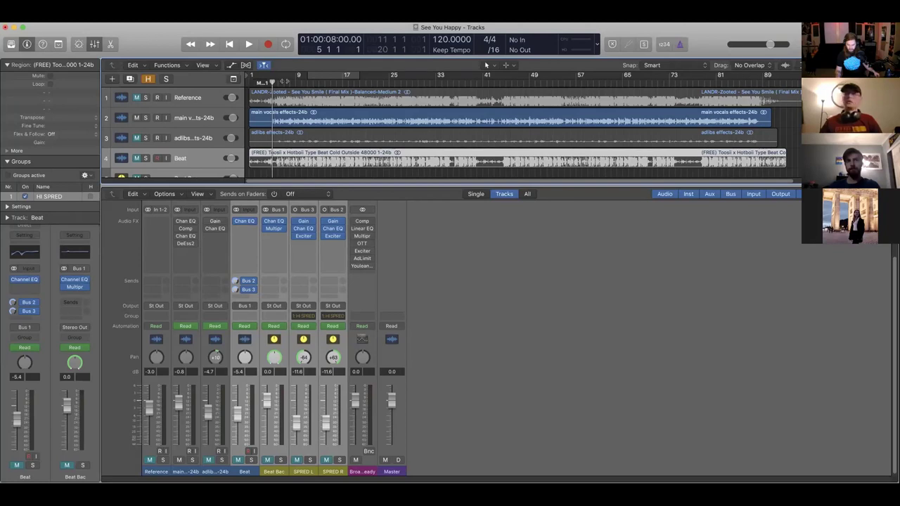
pyautogui.click(279, 82)
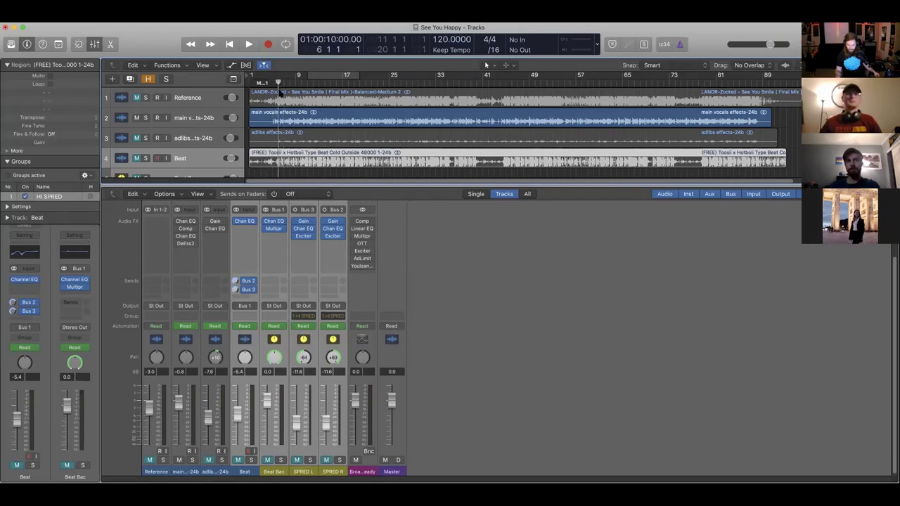
pyautogui.click(438, 255)
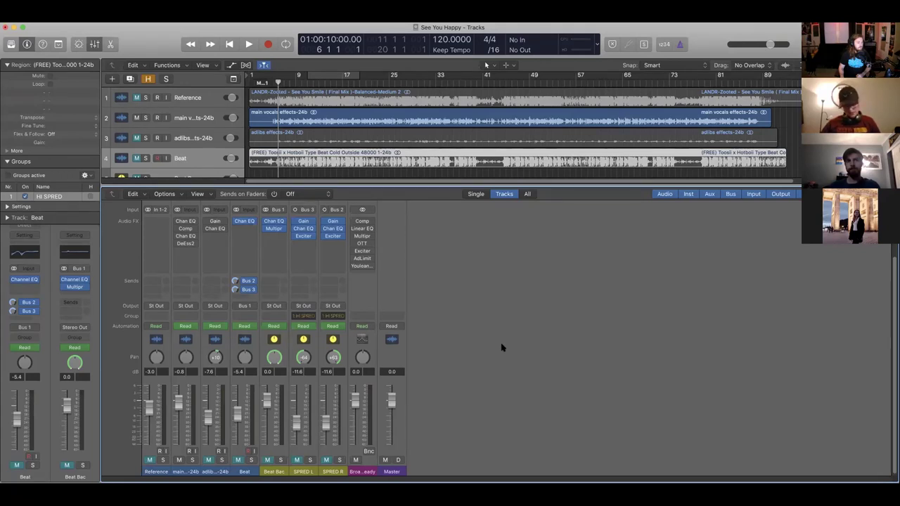
# Step: Audition the main vocals alone from bar 6 and reset the playhead to bar 9
pyautogui.press('space')
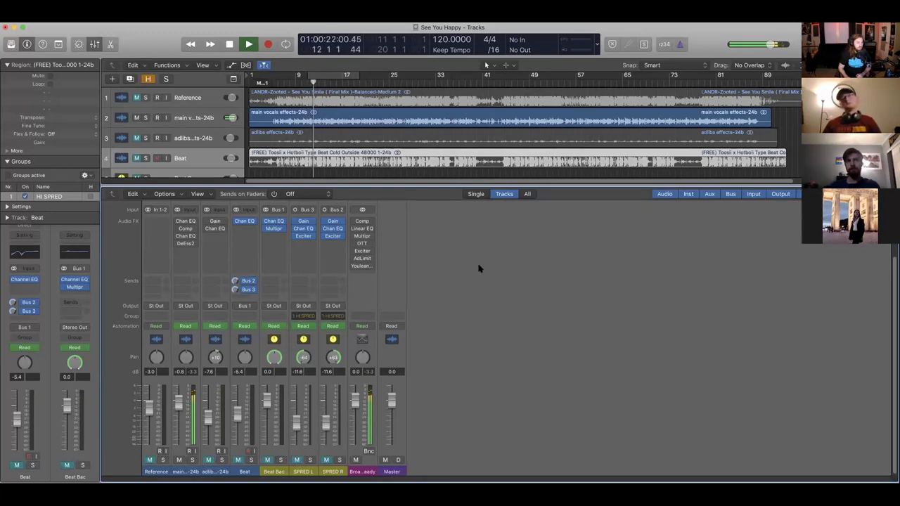
pyautogui.press('space')
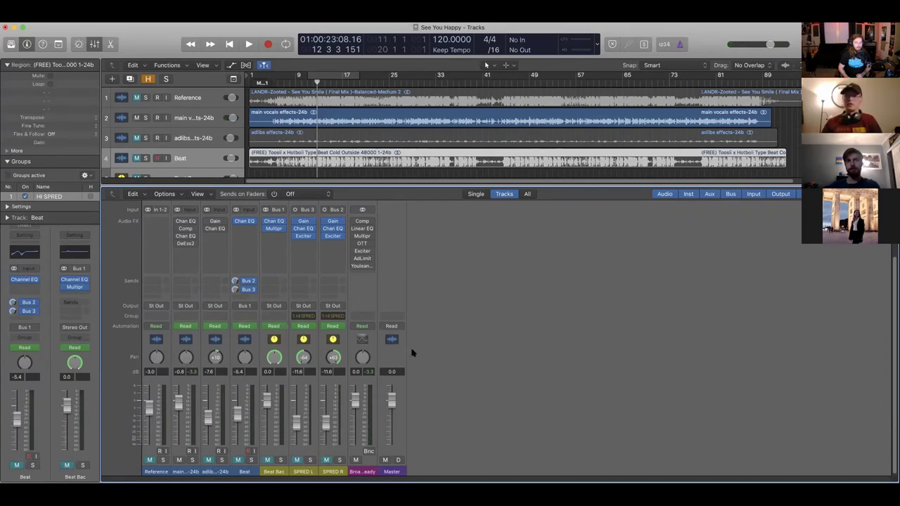
pyautogui.press('d')
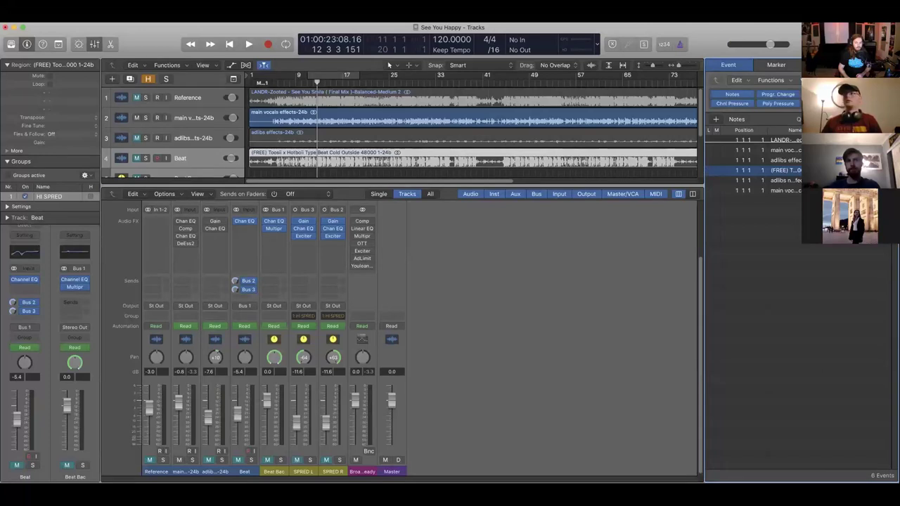
pyautogui.press('d')
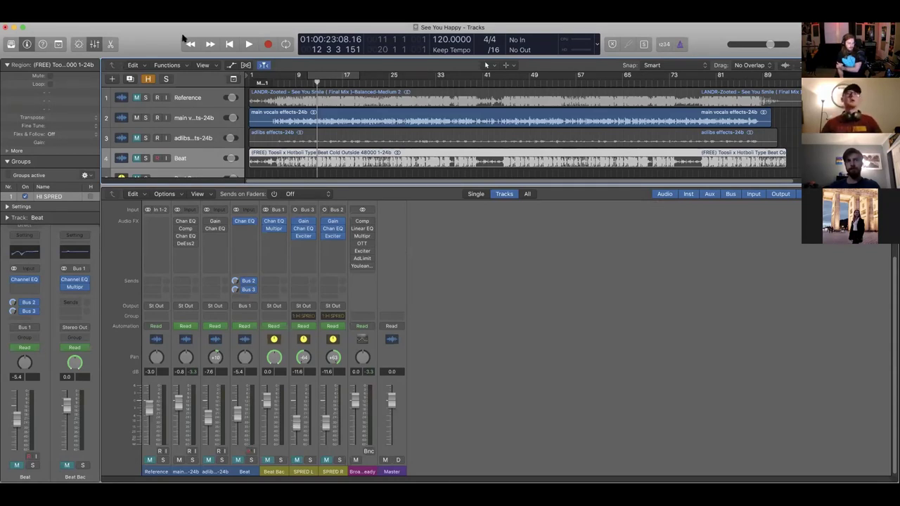
pyautogui.click(297, 83)
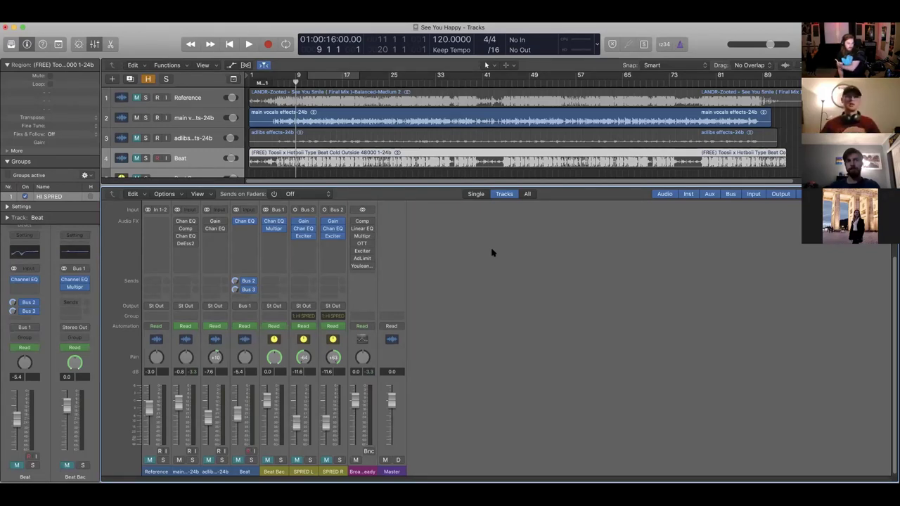
# Step: Enable and open the first Channel EQ on the main vocals channel, moving its window clear of the transport controls
pyautogui.click(176, 450)
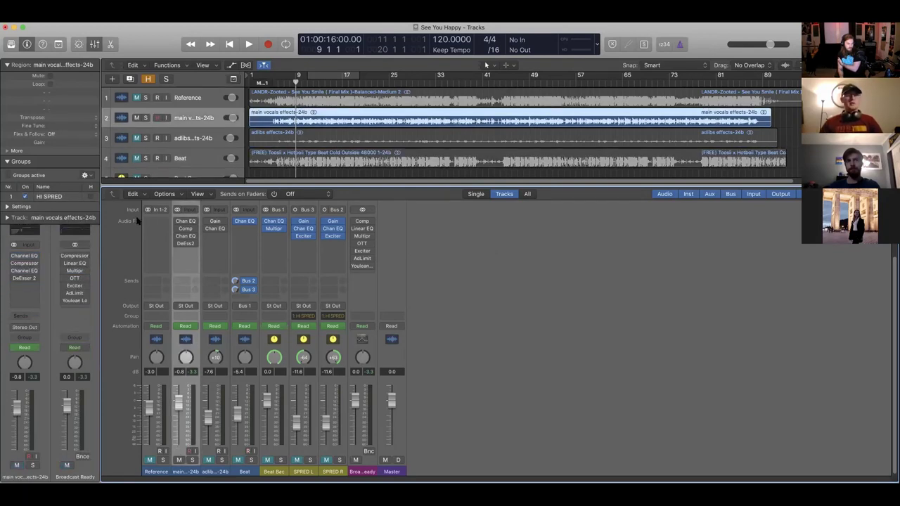
pyautogui.click(179, 222)
pyautogui.click(186, 222)
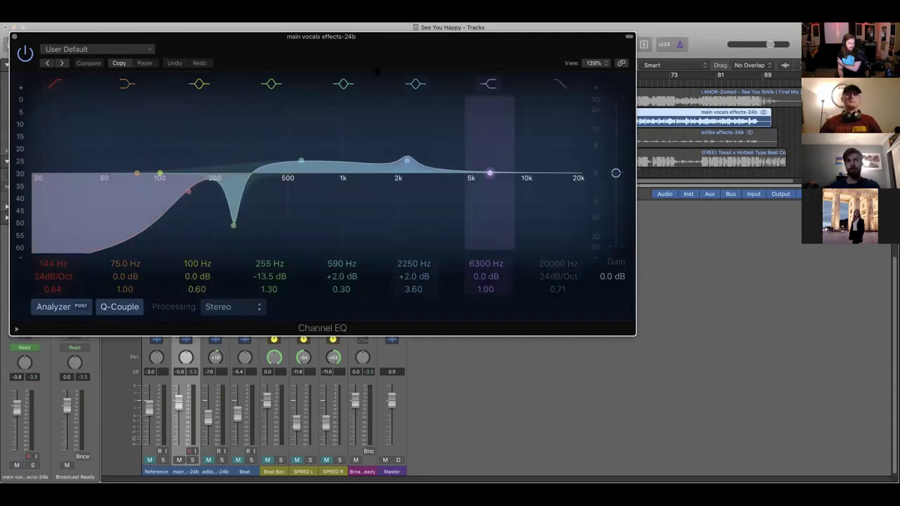
pyautogui.moveTo(330, 50); pyautogui.dragTo(432, 140)
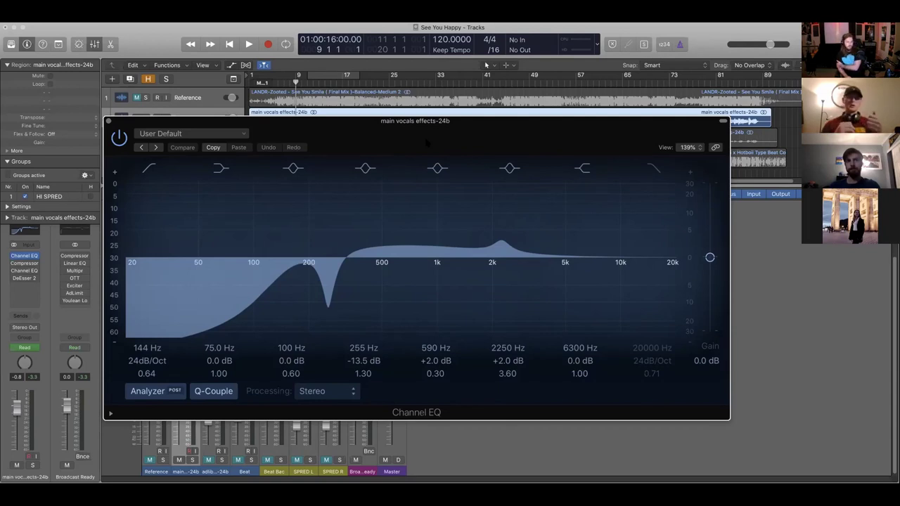
pyautogui.moveTo(333, 125); pyautogui.dragTo(351, 150)
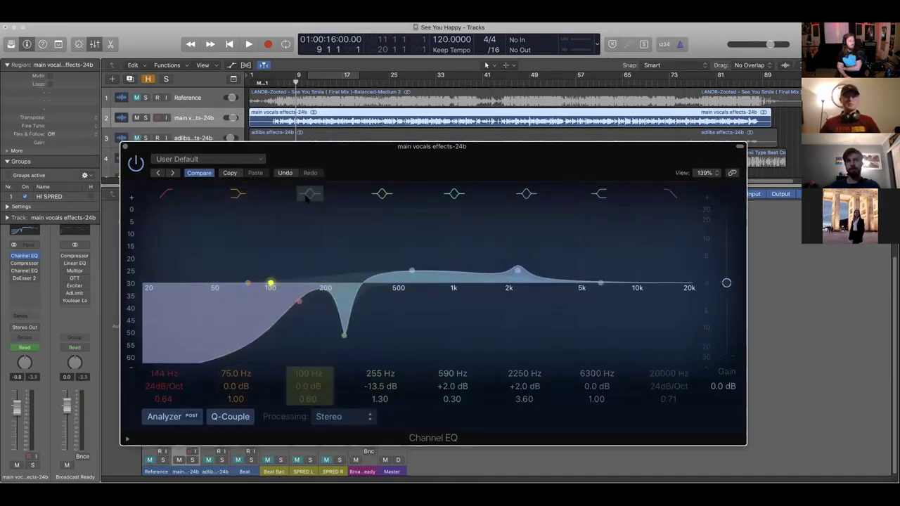
# Step: Turn off the vocal EQ's 144 Hz low cut and its 75, 100, 255, 590 and 2250 Hz bands
pyautogui.click(382, 193)
pyautogui.click(237, 194)
pyautogui.click(310, 193)
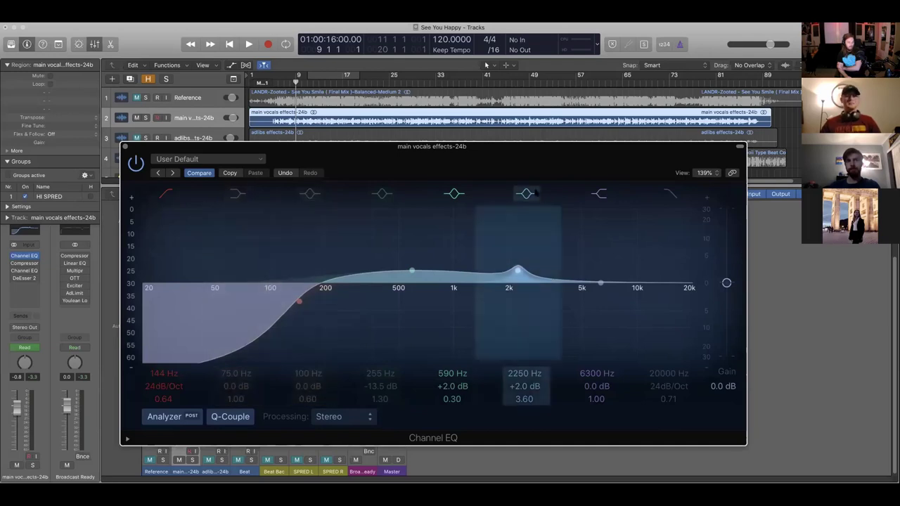
pyautogui.click(453, 193)
pyautogui.click(527, 193)
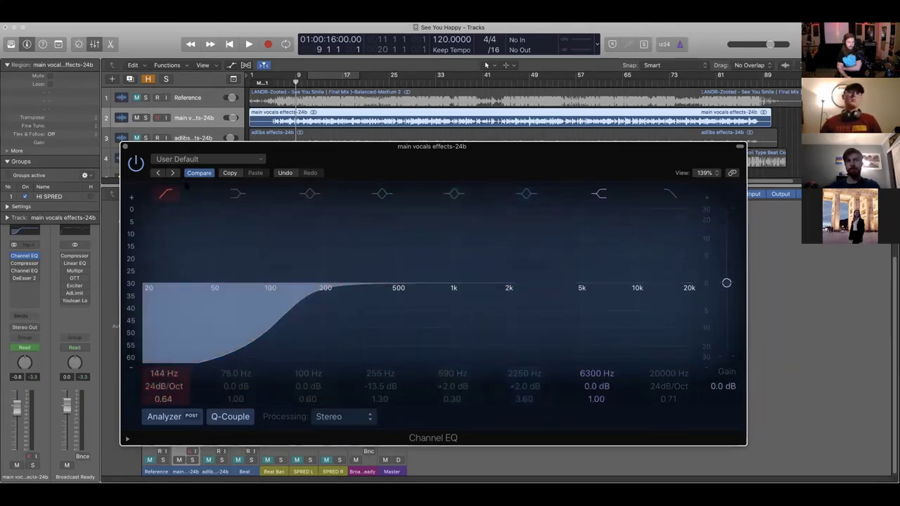
pyautogui.click(166, 193)
pyautogui.moveTo(358, 155); pyautogui.dragTo(355, 155)
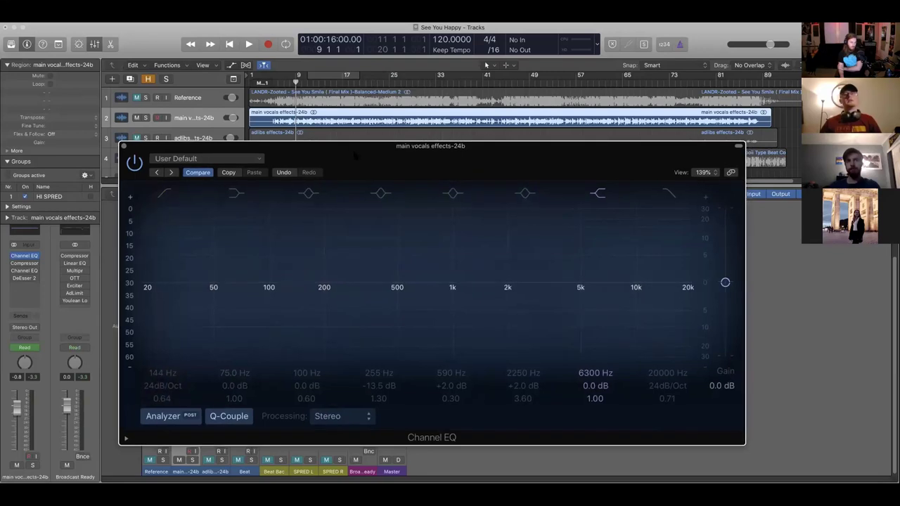
# Step: Play the main vocals from bar 8 with the EQ flat and examine their spectrum in the analyzer
pyautogui.press('space')
pyautogui.press('space')
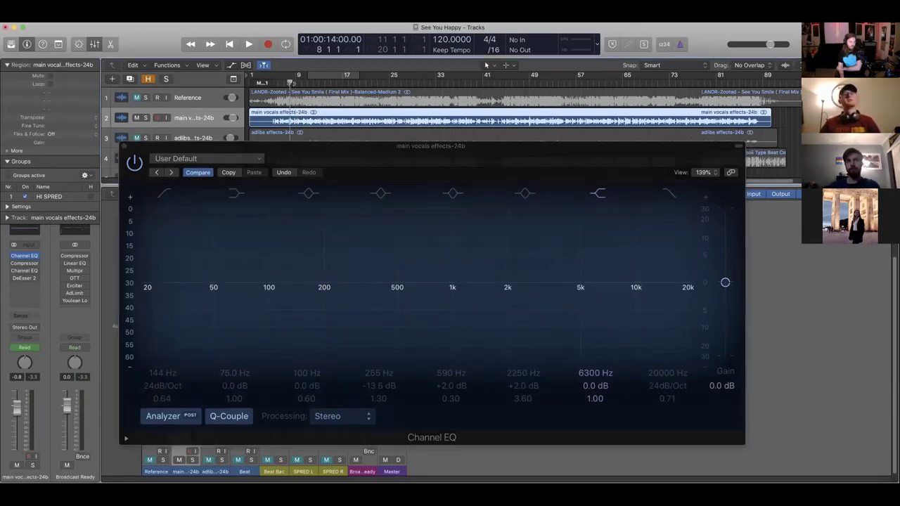
pyautogui.press('space')
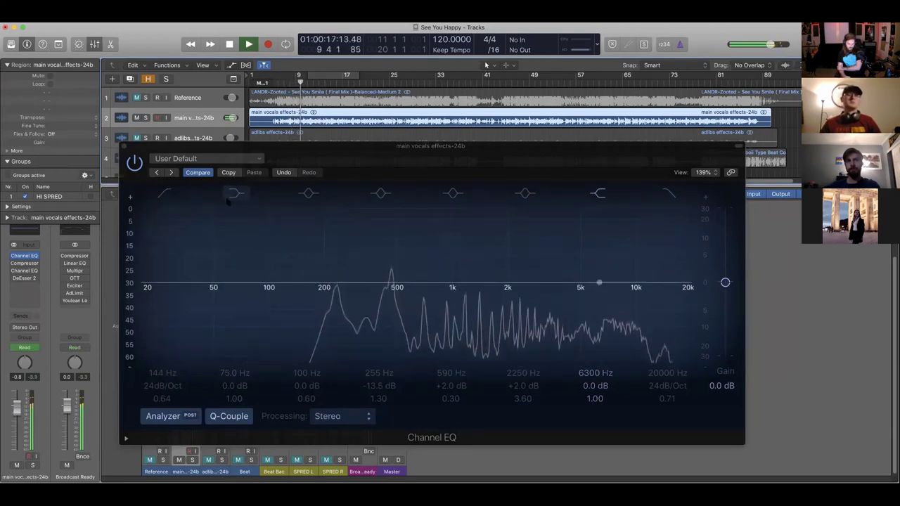
pyautogui.press('space')
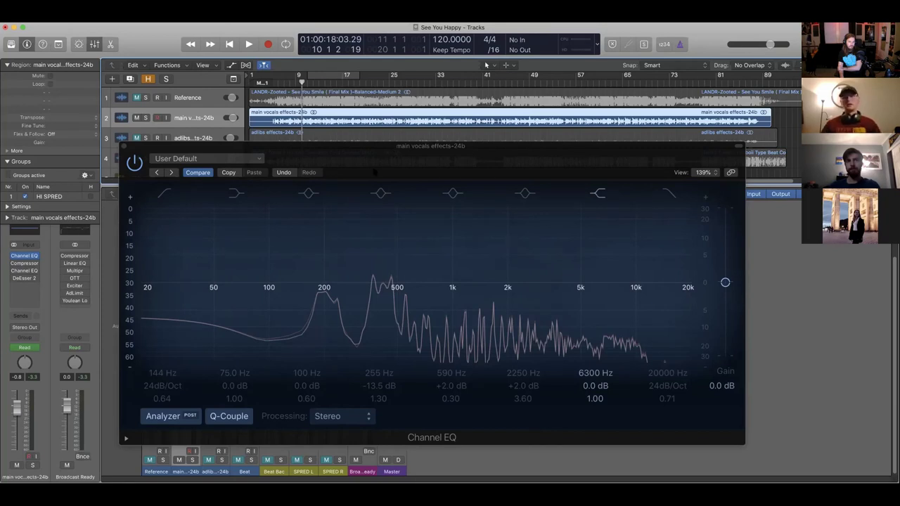
# Step: Turn on the vocal EQ's low cut at 146 Hz with Q 0.60, and its 255 Hz band adjusted to 260 Hz at -13.0 dB
pyautogui.click(305, 158)
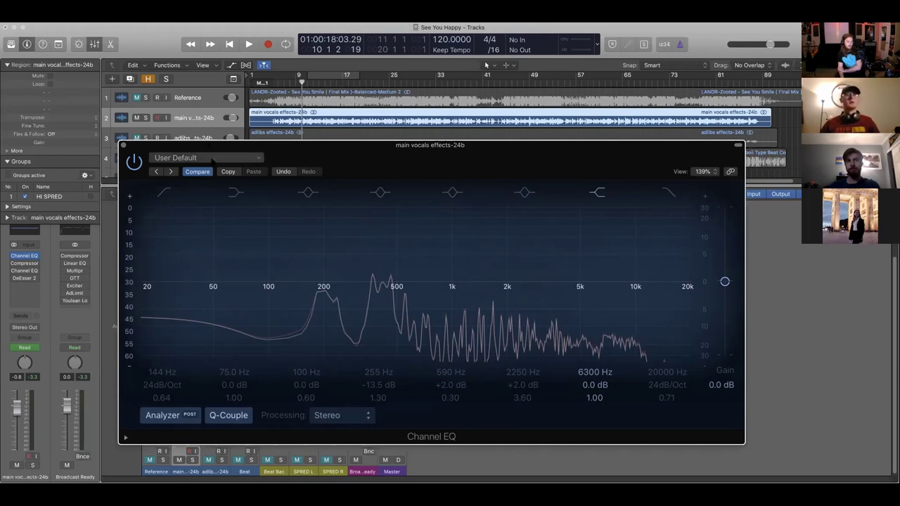
pyautogui.click(187, 199)
pyautogui.moveTo(285, 301); pyautogui.dragTo(287, 302)
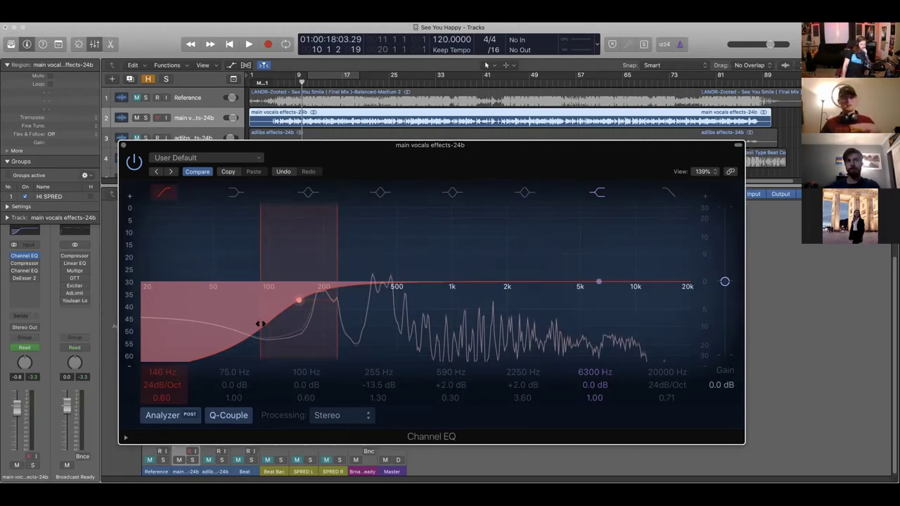
pyautogui.click(383, 192)
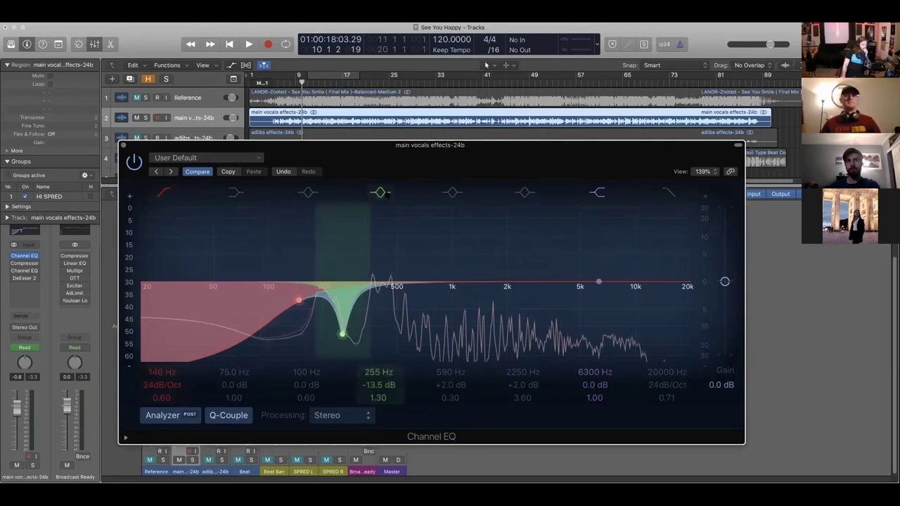
pyautogui.moveTo(344, 335); pyautogui.dragTo(347, 336)
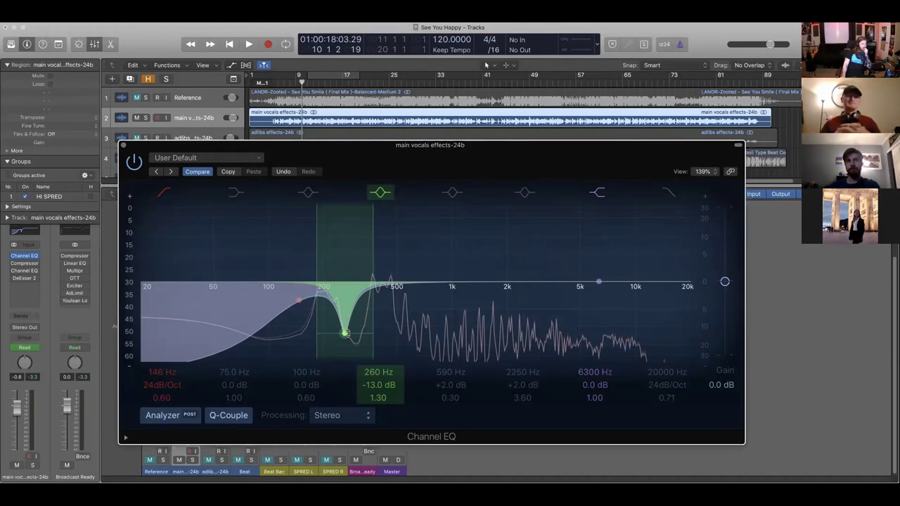
# Step: Play the main vocals from bar 10 and compare the sound with the EQ's 260 Hz cut switched off and on
pyautogui.click(379, 192)
pyautogui.click(380, 192)
pyautogui.click(379, 192)
pyautogui.click(302, 80)
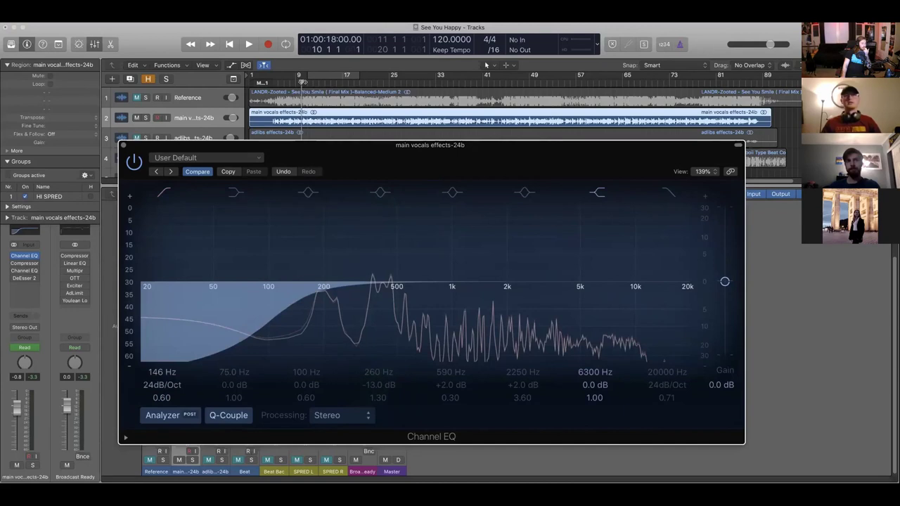
pyautogui.click(345, 153)
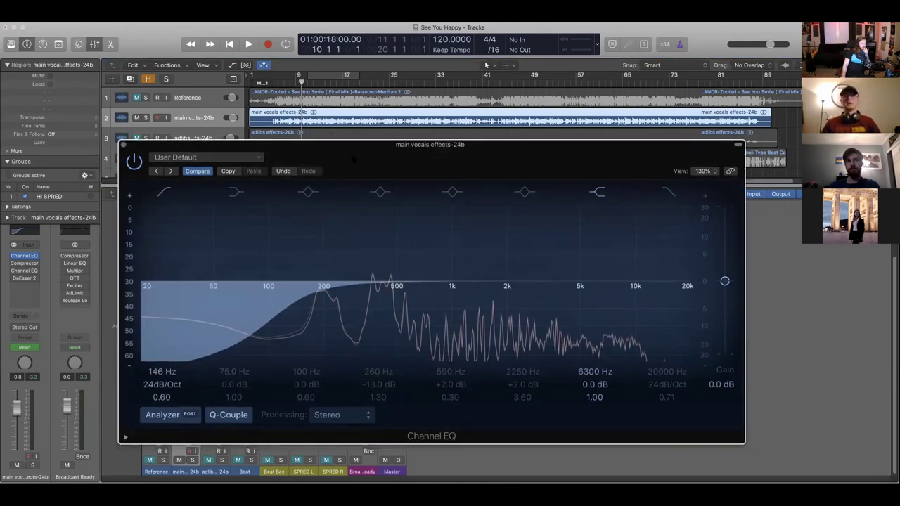
pyautogui.press('space')
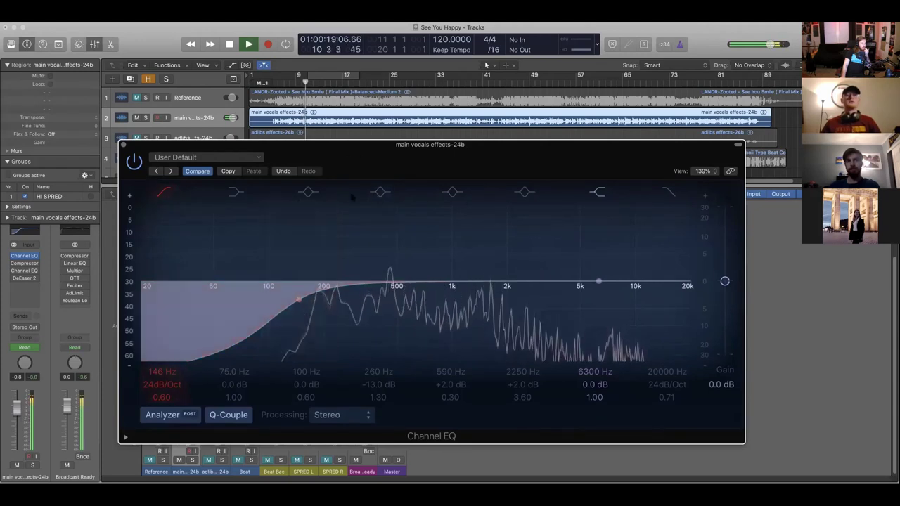
pyautogui.click(380, 191)
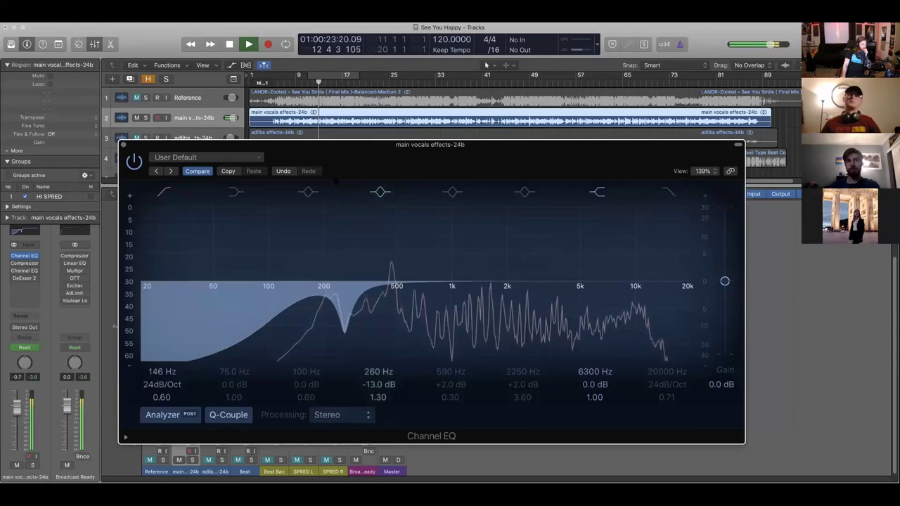
pyautogui.click(380, 193)
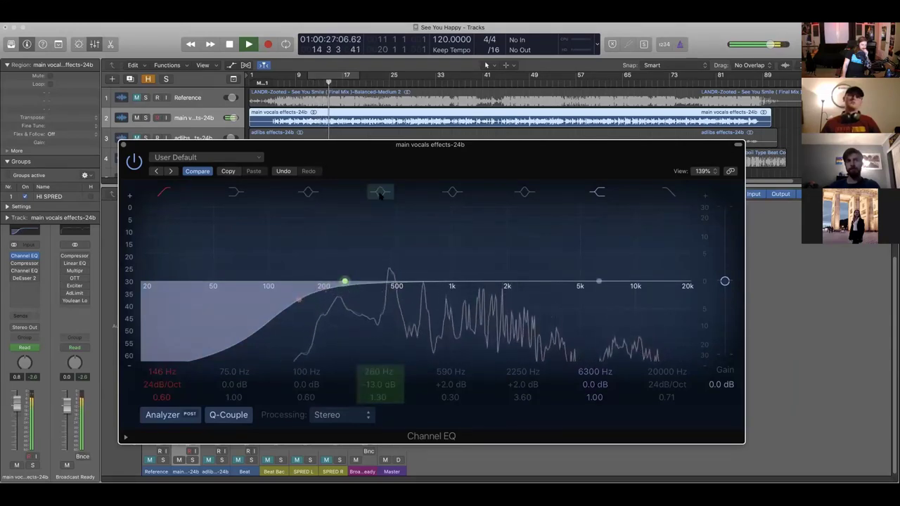
pyautogui.click(379, 193)
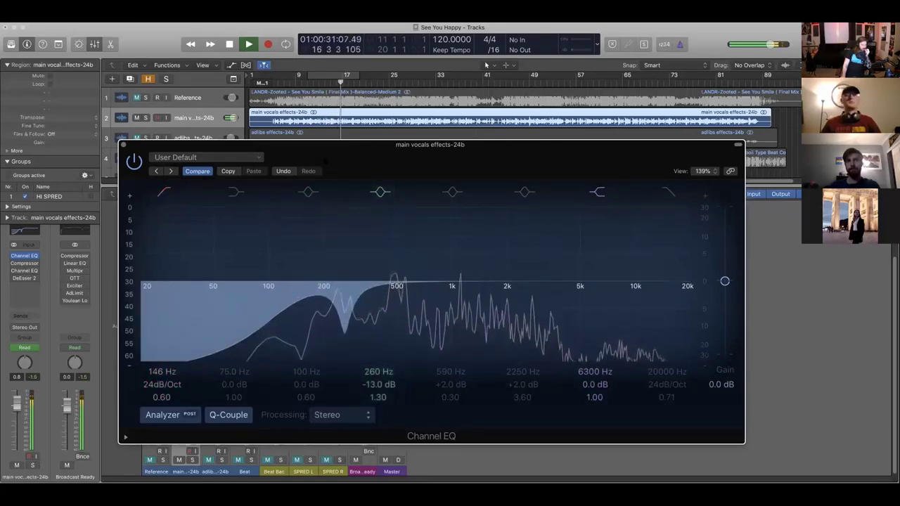
pyautogui.press('space')
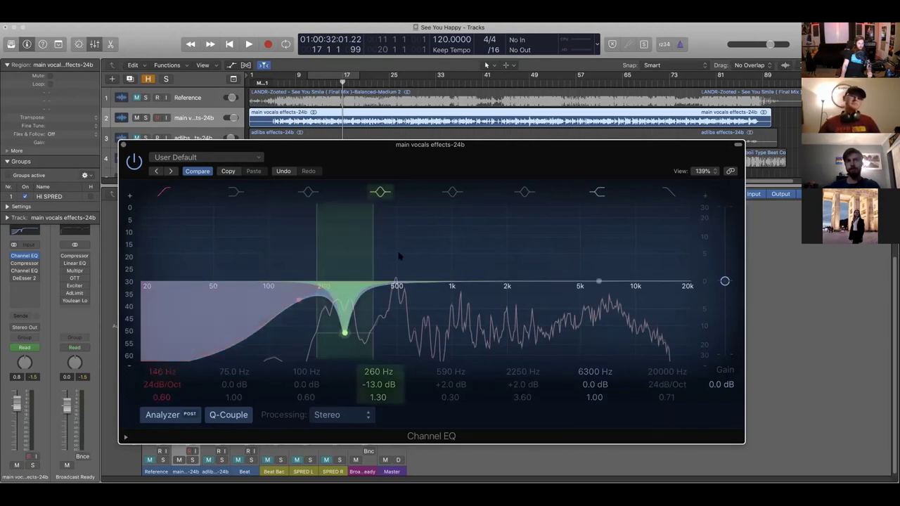
# Step: Move the vocal EQ window aside and briefly view the beat's Channel EQ curve for comparison
pyautogui.moveTo(411, 187); pyautogui.dragTo(619, 173)
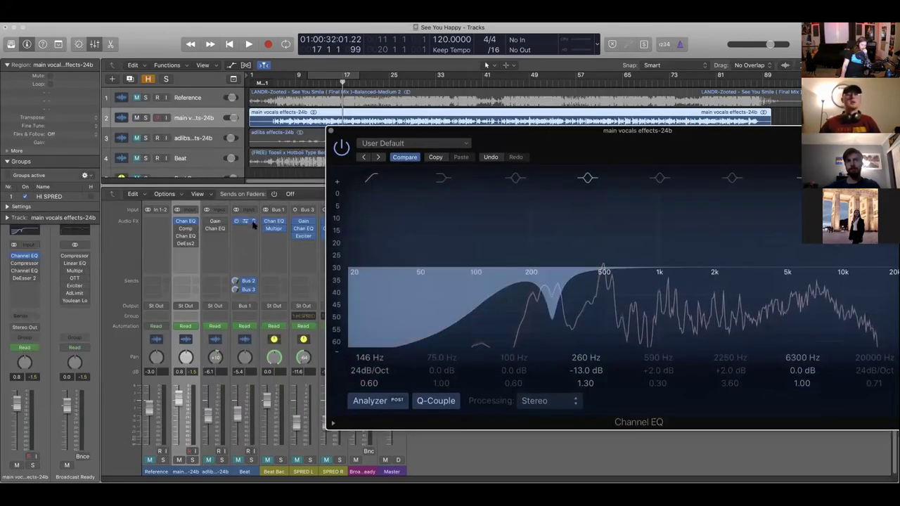
pyautogui.click(243, 223)
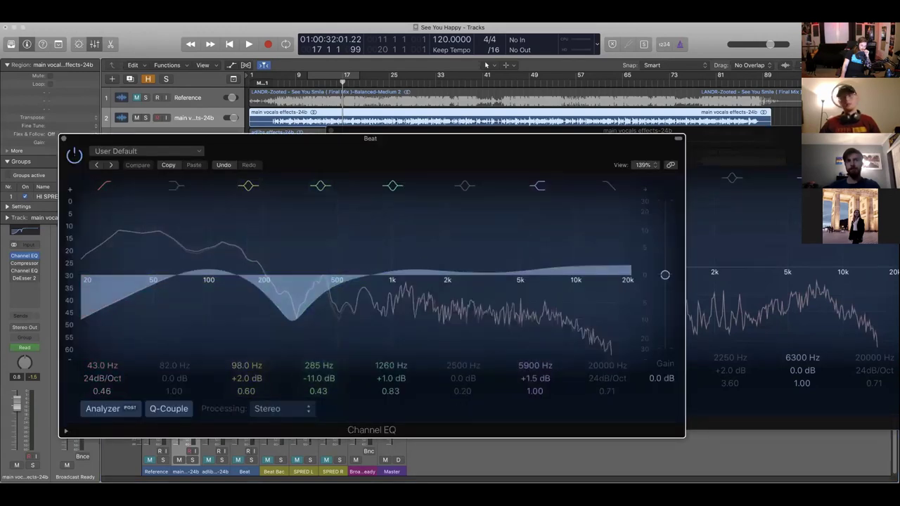
pyautogui.click(64, 138)
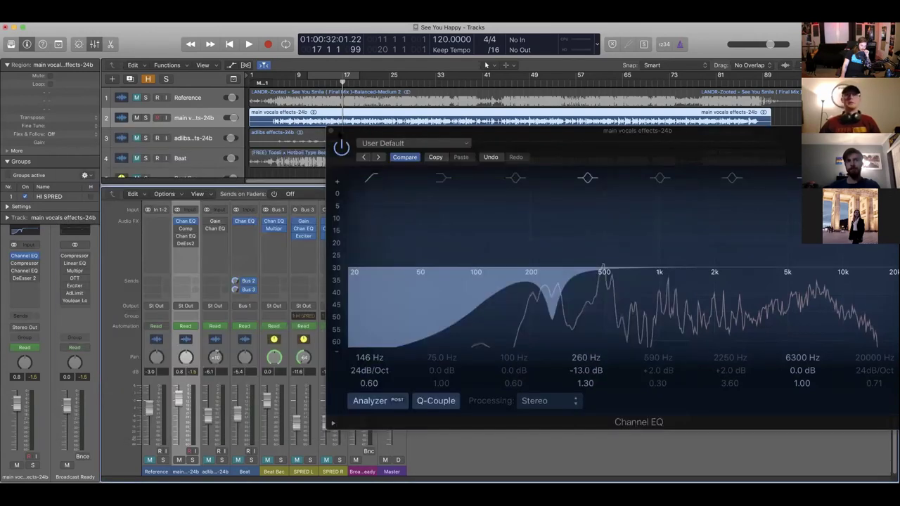
# Step: Turn the vocal EQ's 590 Hz and 2250 Hz bands back on, each at +2.0 dB
pyautogui.click(364, 184)
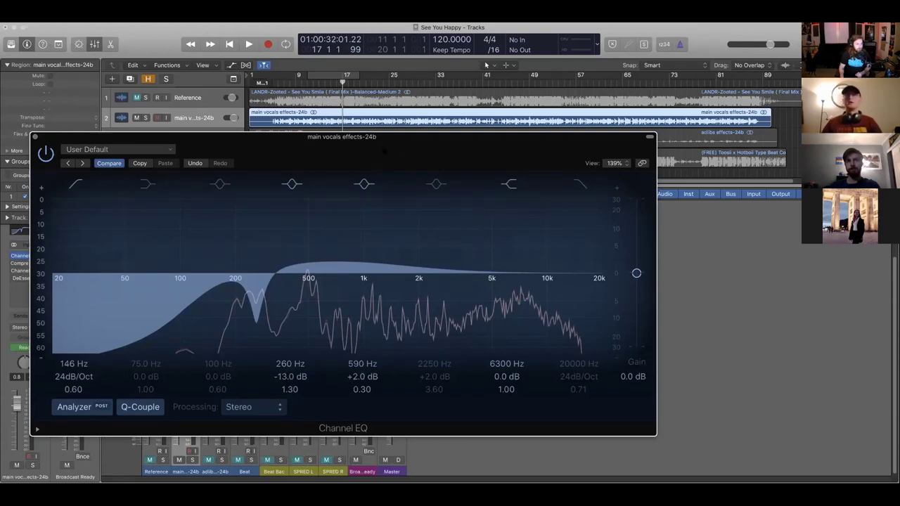
pyautogui.moveTo(453, 149); pyautogui.dragTo(514, 149)
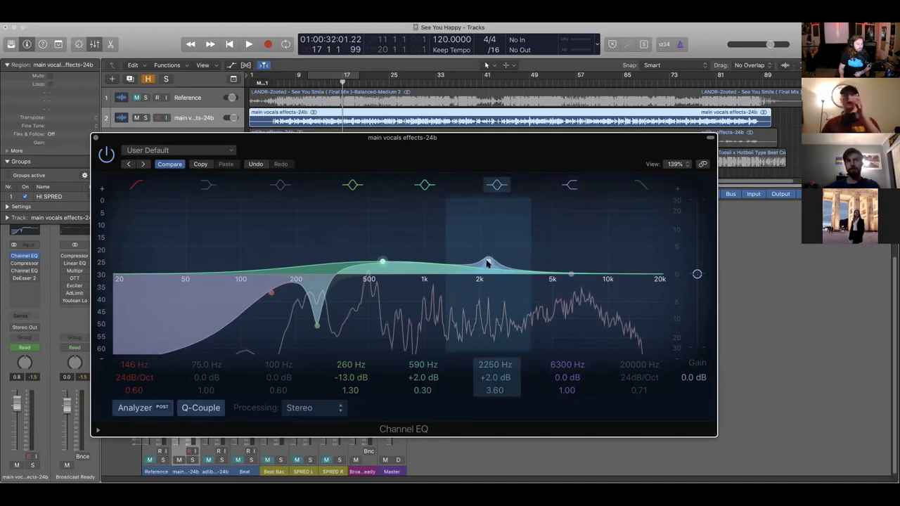
pyautogui.moveTo(490, 264); pyautogui.dragTo(490, 263)
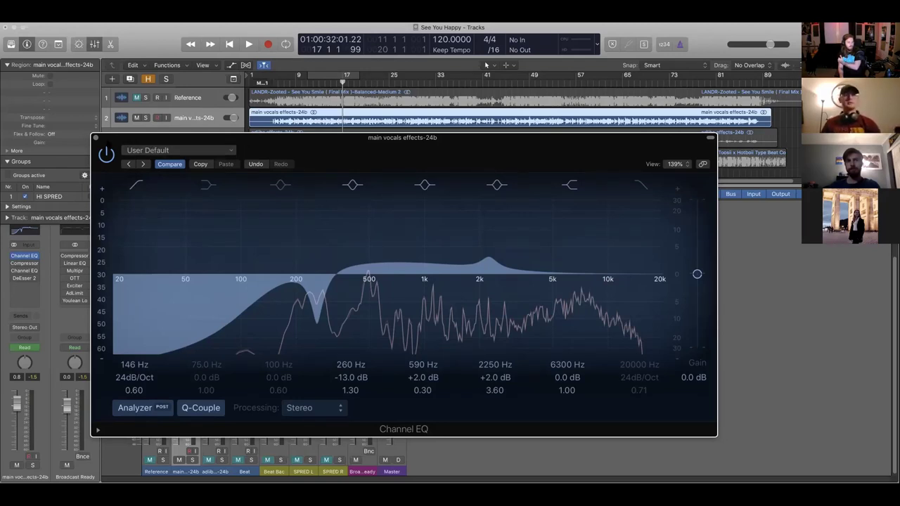
# Step: Play the main vocals from bar 17 with the restored EQ bands, closing the EQ window after listening
pyautogui.moveTo(129, 139); pyautogui.dragTo(145, 139)
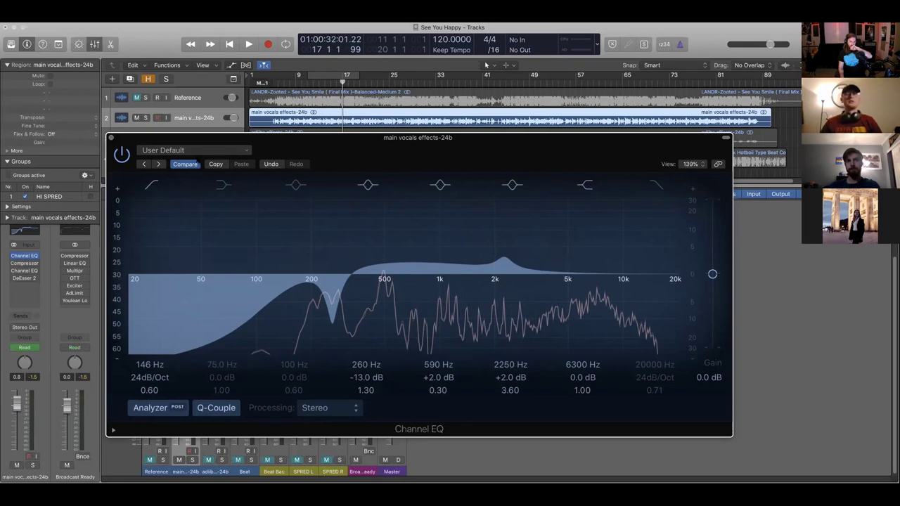
pyautogui.moveTo(312, 142); pyautogui.dragTo(316, 142)
pyautogui.press('space')
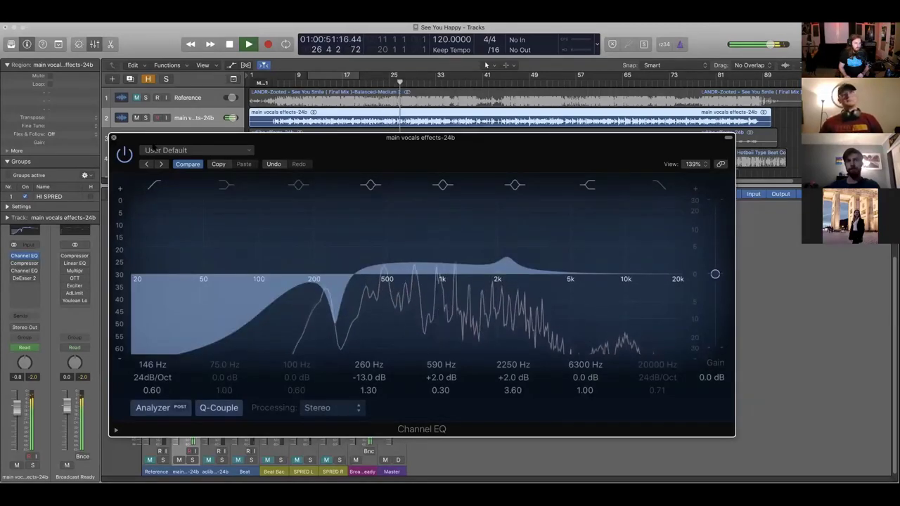
pyautogui.press('super+w')
pyautogui.press('space')
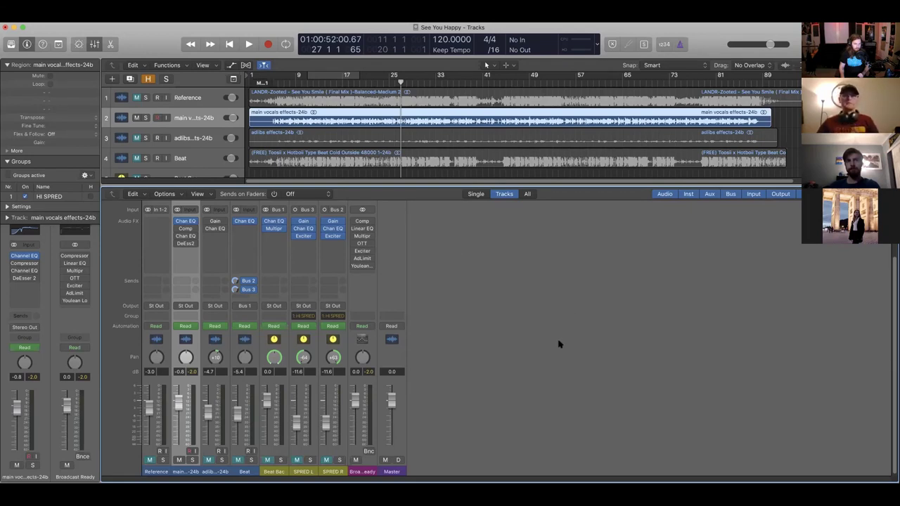
# Step: Open the main vocals' Compressor, move its window clear of the channel inserts, and examine its threshold and knee settings
pyautogui.click(187, 228)
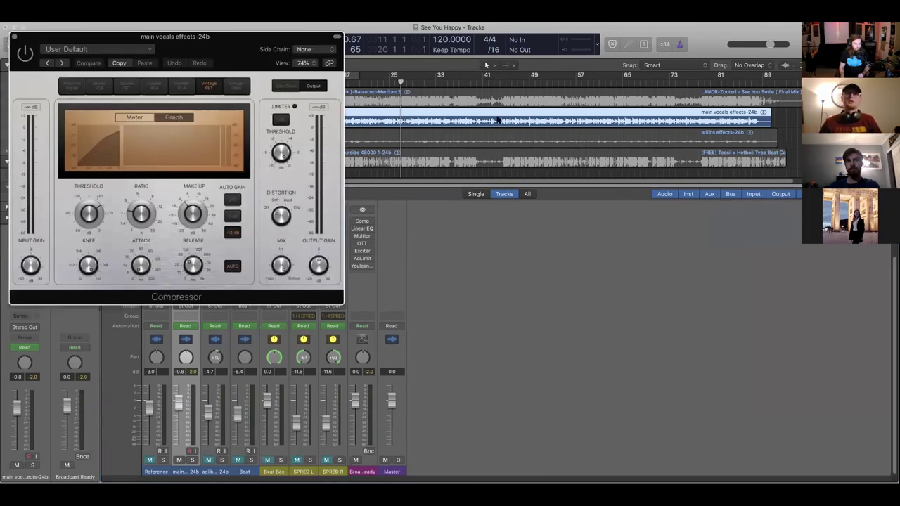
pyautogui.moveTo(290, 123); pyautogui.dragTo(311, 128)
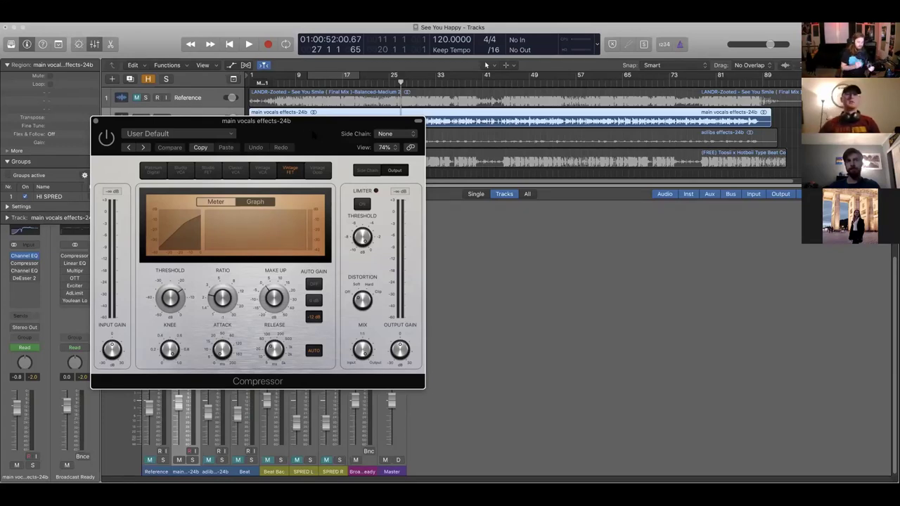
pyautogui.moveTo(288, 130); pyautogui.dragTo(549, 139)
pyautogui.moveTo(435, 309)
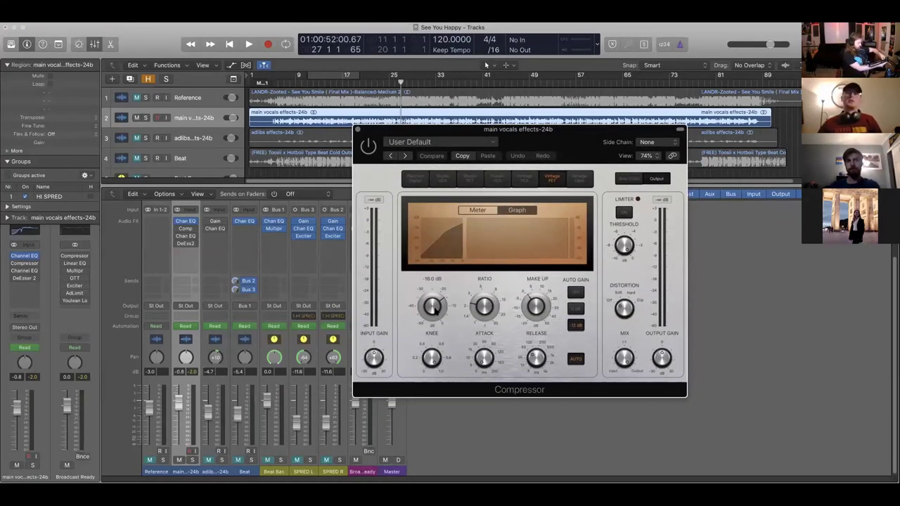
pyautogui.moveTo(431, 364); pyautogui.dragTo(437, 359)
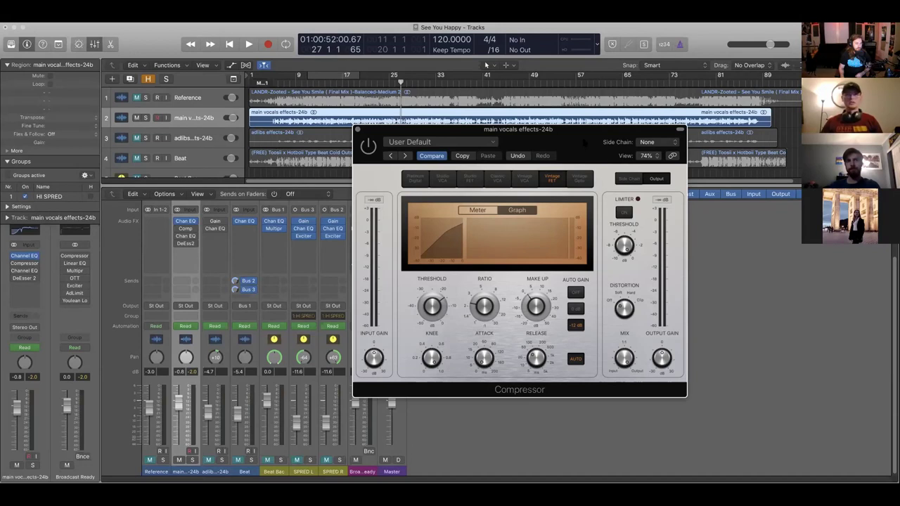
# Step: Enable the main vocals' Compressor and play from bar 27 to hear it, closing its window after listening
pyautogui.moveTo(373, 178); pyautogui.dragTo(404, 190)
pyautogui.press('space')
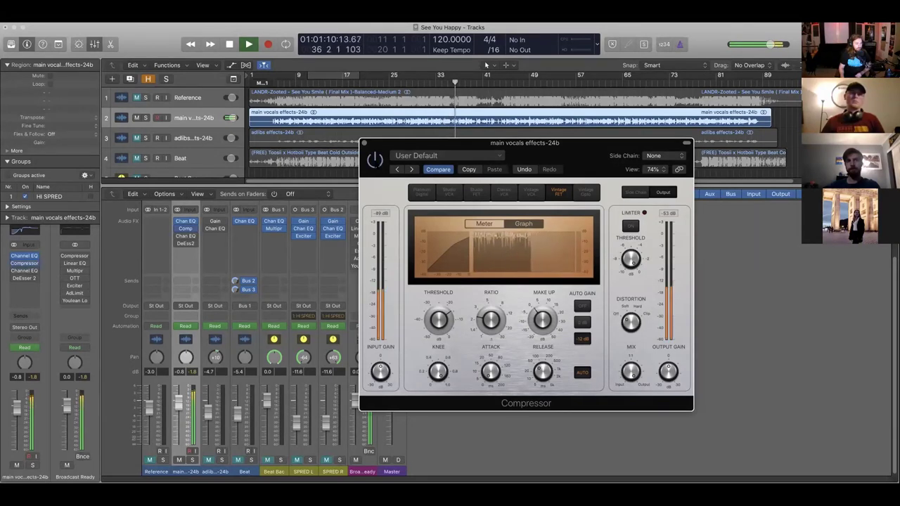
pyautogui.press('super+w')
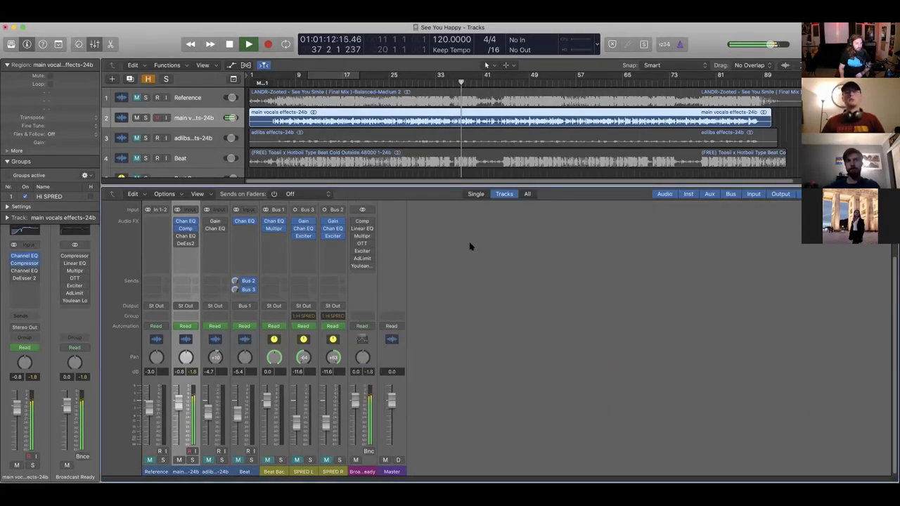
pyautogui.press('space')
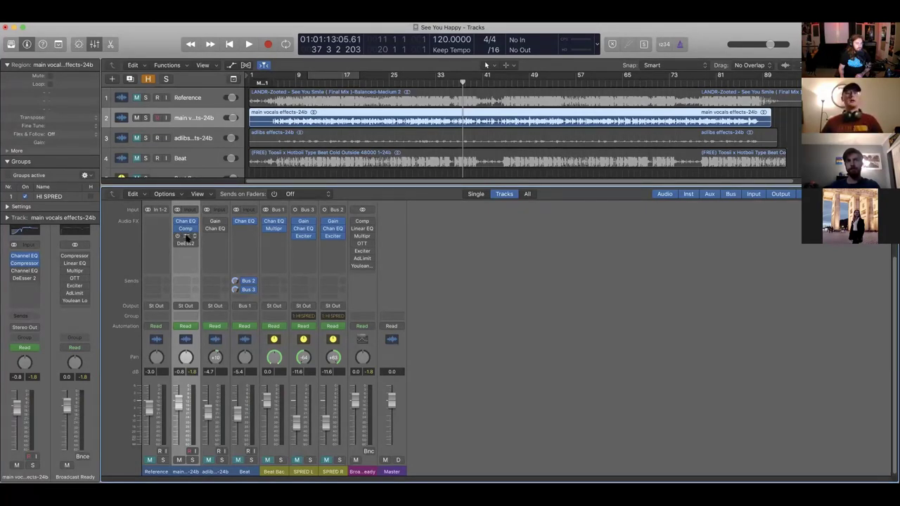
# Step: Open and enable the second Channel EQ on the main vocals channel, moving its window clear of the transport controls
pyautogui.click(186, 221)
pyautogui.moveTo(302, 51); pyautogui.dragTo(468, 140)
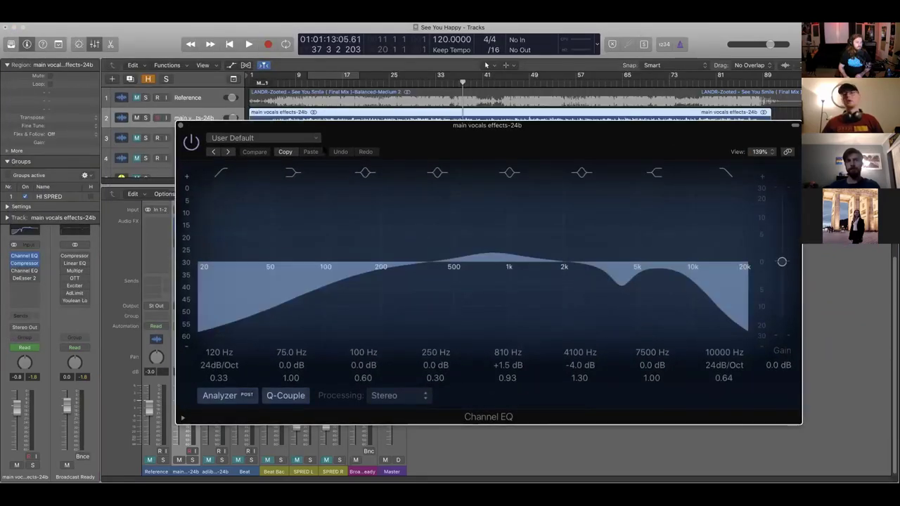
pyautogui.moveTo(410, 138); pyautogui.dragTo(325, 134)
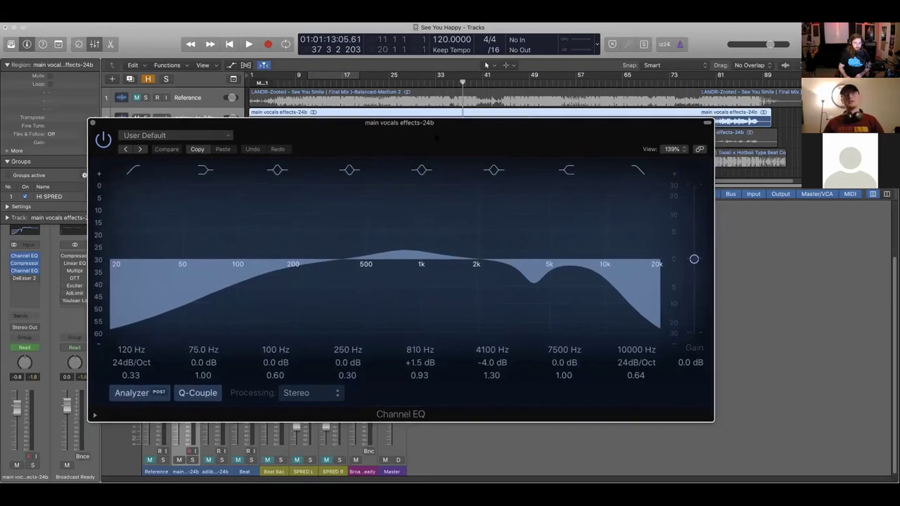
pyautogui.moveTo(438, 137); pyautogui.dragTo(431, 139)
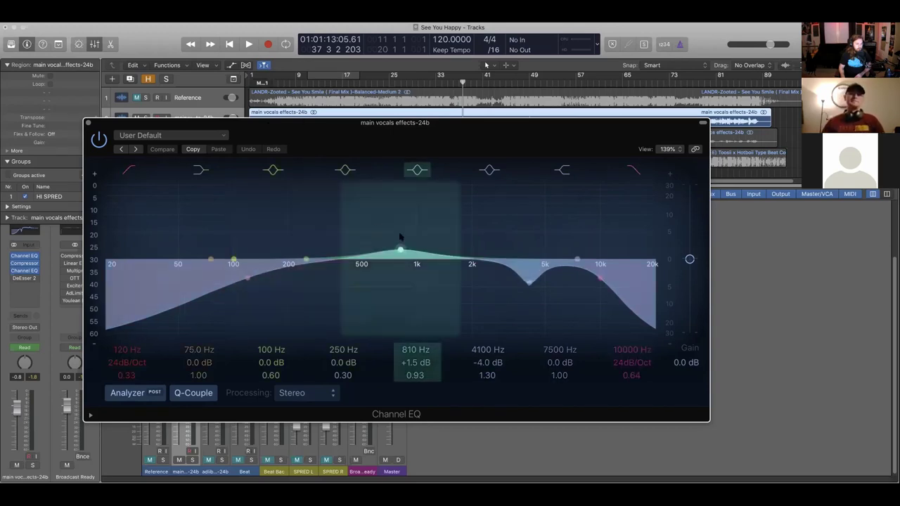
# Step: Shift the second vocal EQ's 810 Hz boost to 860 Hz at +1.5 dB and turn off its 4100, 7500 and 10000 Hz bands
pyautogui.moveTo(400, 254); pyautogui.dragTo(403, 251)
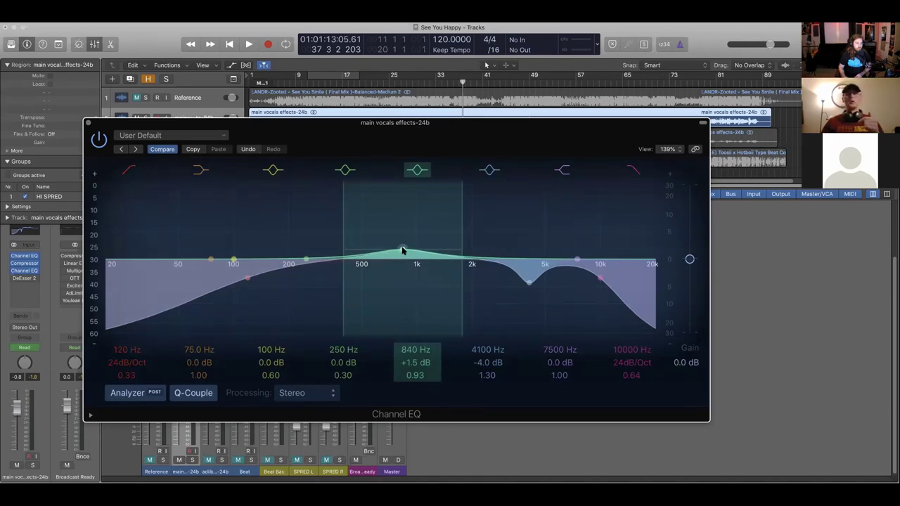
pyautogui.moveTo(402, 250); pyautogui.dragTo(405, 252)
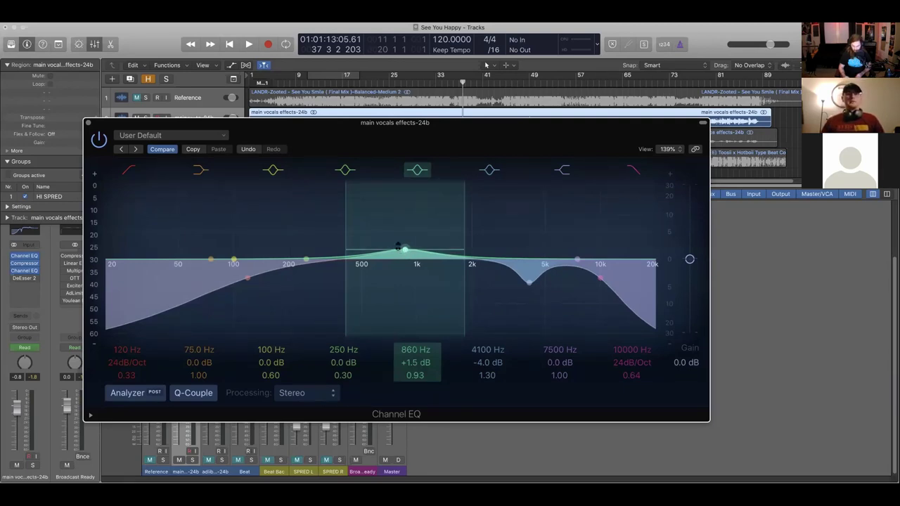
pyautogui.click(490, 170)
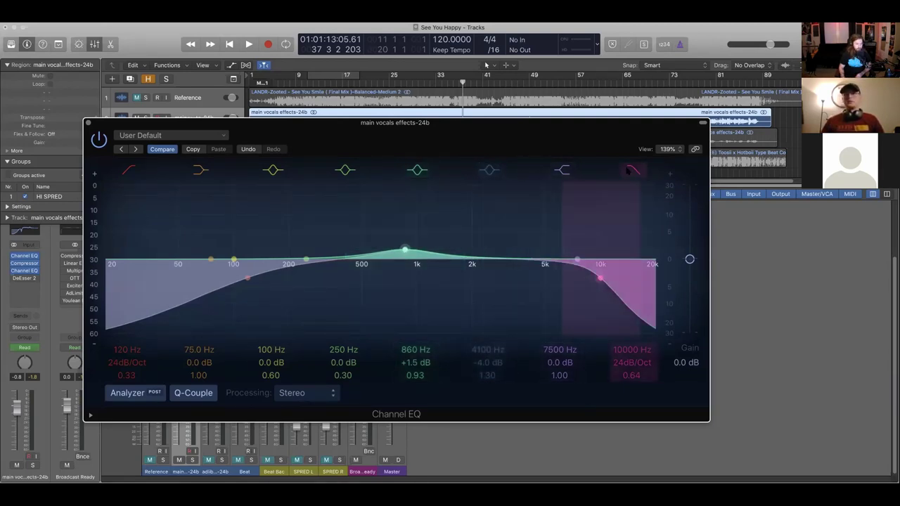
pyautogui.click(633, 169)
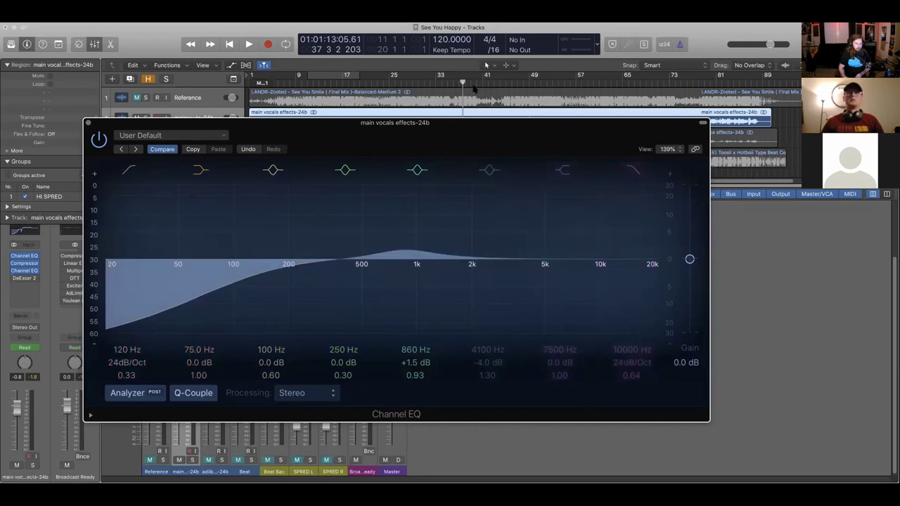
# Step: Play the main vocals from bar 37 and compare the sound with the 860 Hz boost switched off and on
pyautogui.press('space')
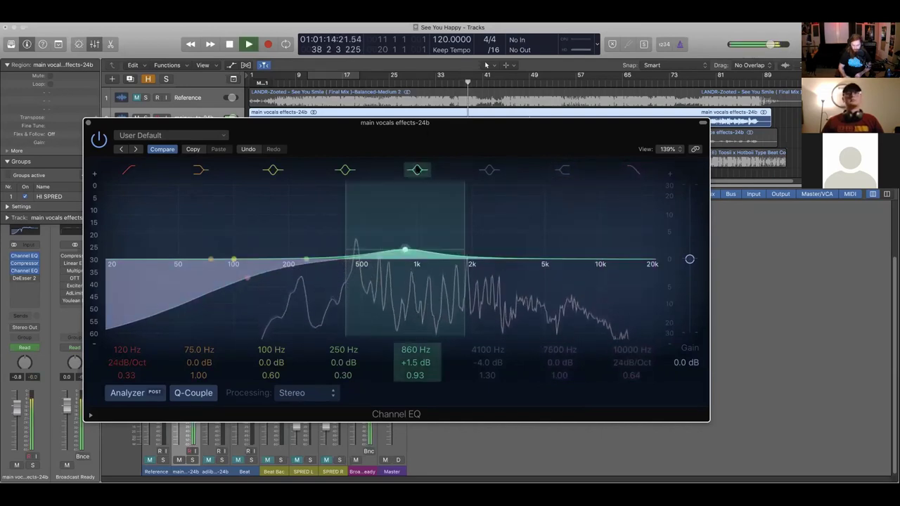
pyautogui.click(417, 169)
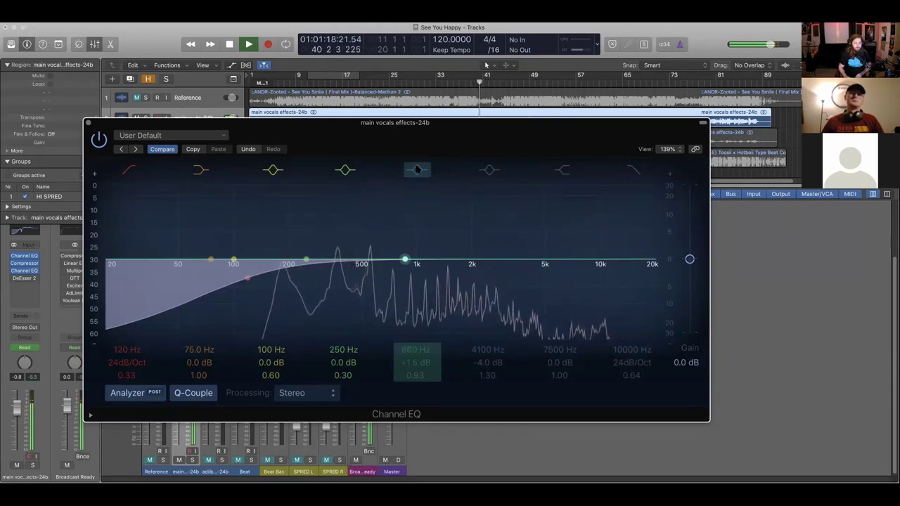
pyautogui.click(417, 169)
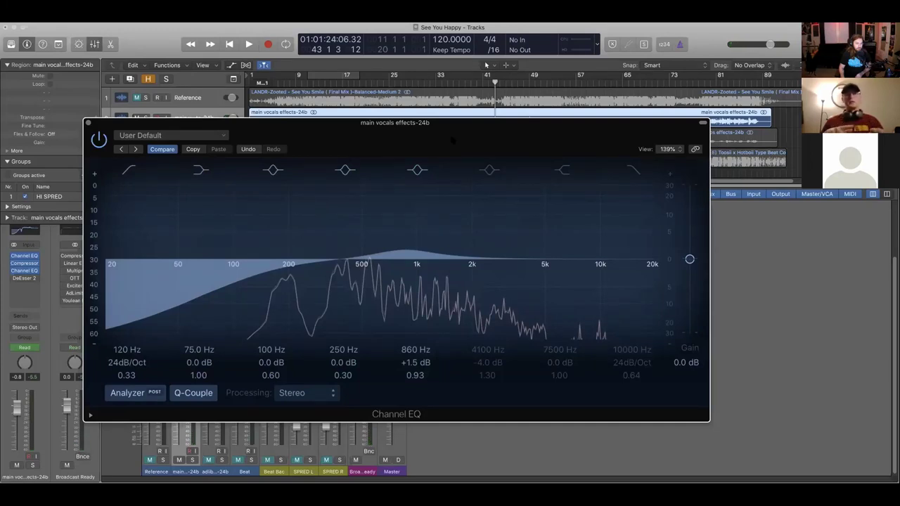
# Step: Move the second vocal EQ's window clear of the main vocals inserts and shrink its view to 120%
pyautogui.moveTo(455, 139); pyautogui.dragTo(527, 161)
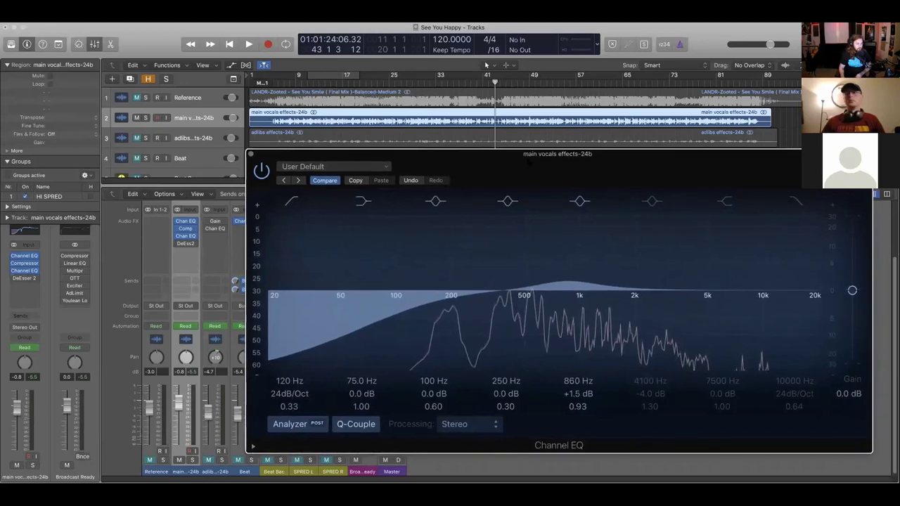
pyautogui.moveTo(870, 452); pyautogui.dragTo(785, 418)
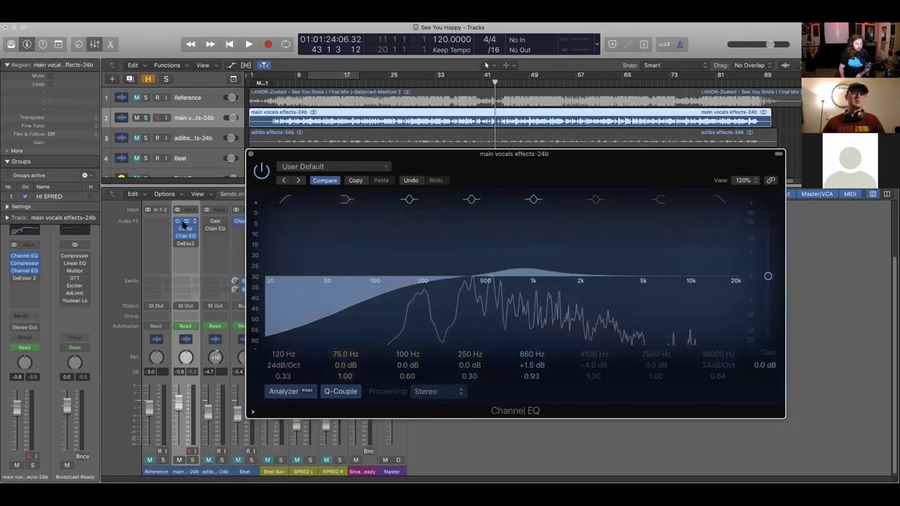
# Step: Inspect the main vocals' first Channel EQ, close it, and reposition the second Channel EQ's window
pyautogui.click(182, 224)
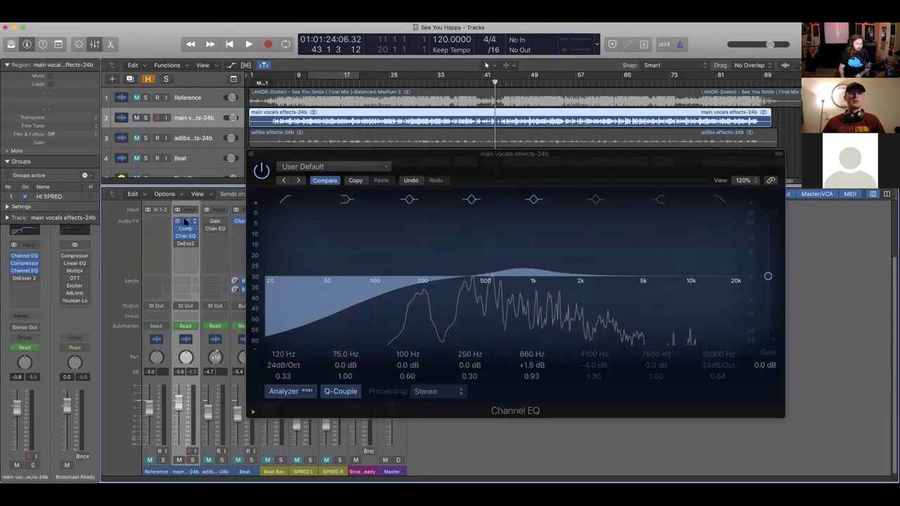
pyautogui.click(185, 223)
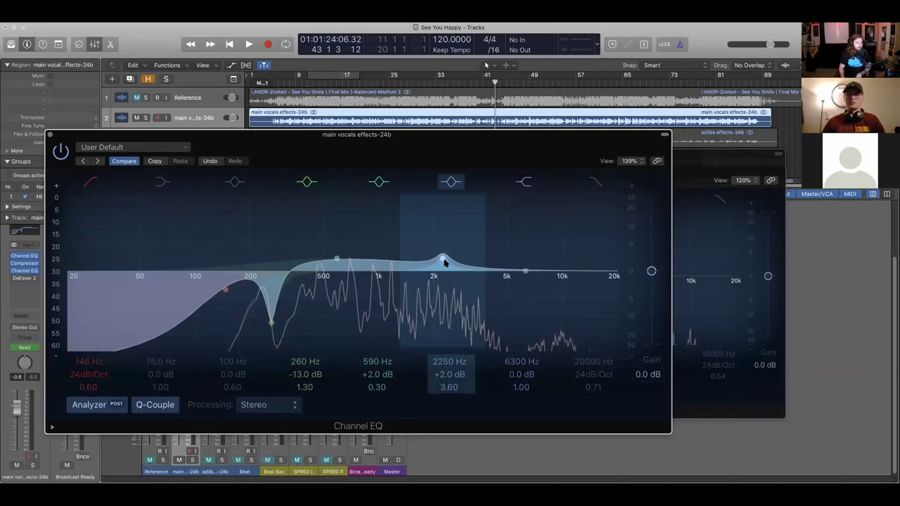
pyautogui.click(50, 134)
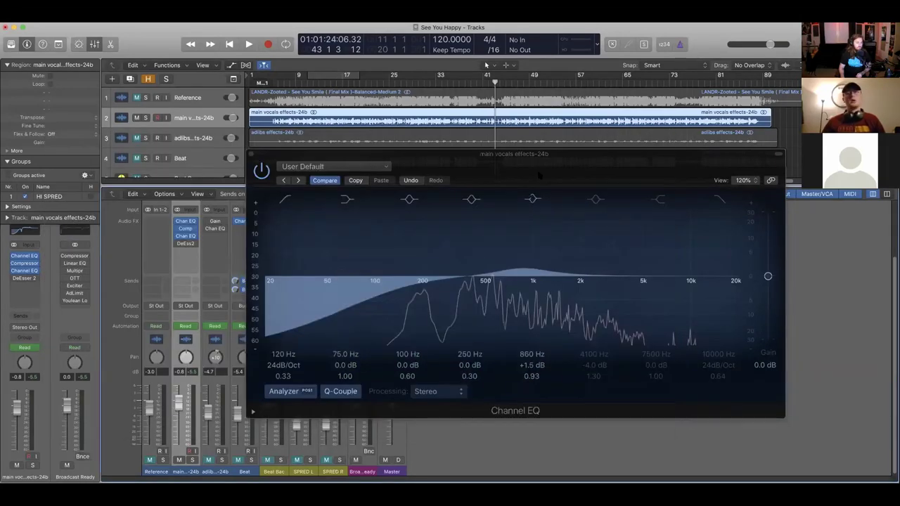
pyautogui.moveTo(539, 176); pyautogui.dragTo(481, 179)
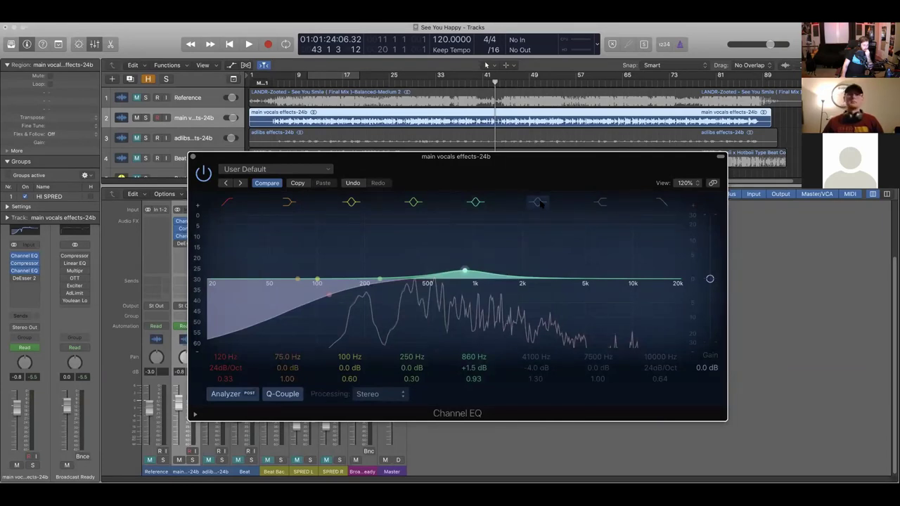
# Step: Turn the second vocal EQ's 4100 Hz and 10000 Hz bands back on, set the playhead to bar 40, and close the EQ
pyautogui.click(538, 203)
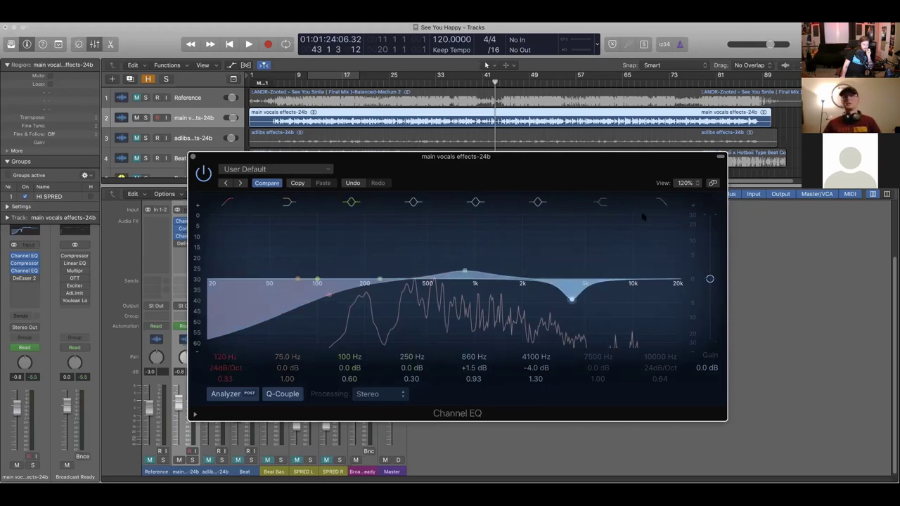
pyautogui.click(662, 202)
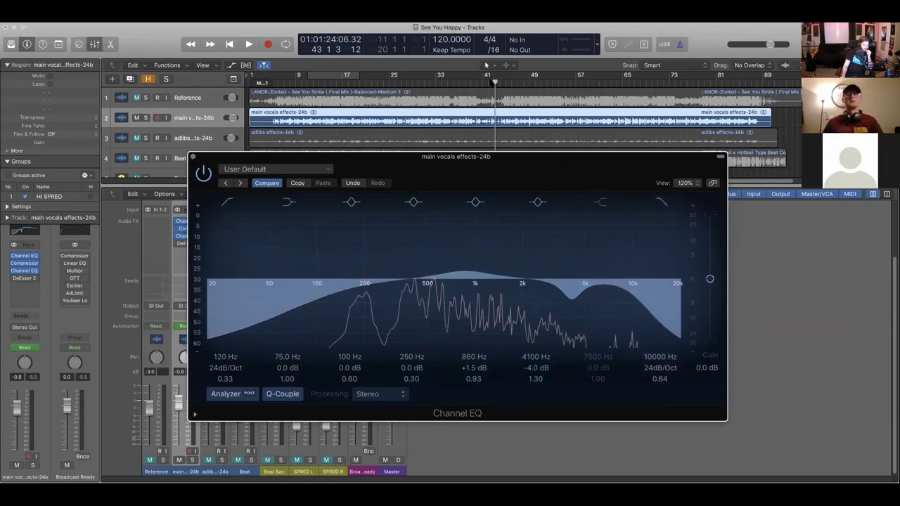
pyautogui.moveTo(495, 83); pyautogui.dragTo(477, 83)
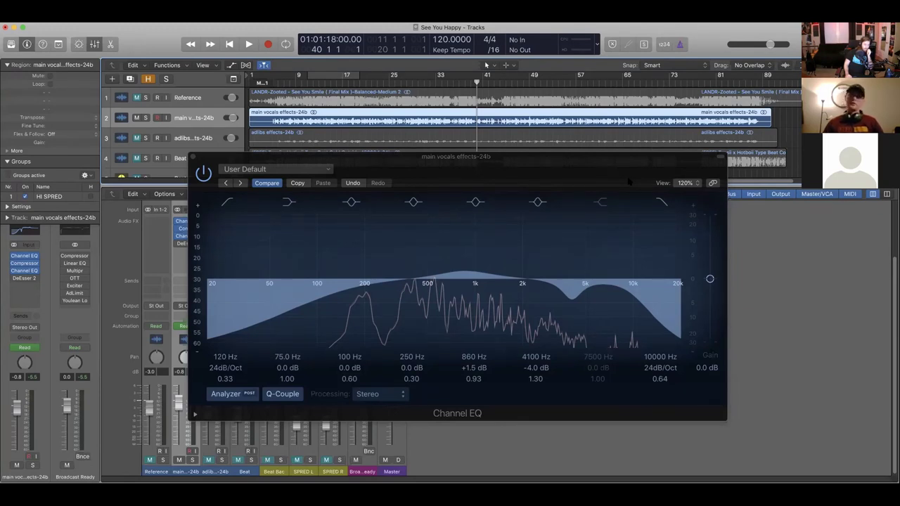
pyautogui.click(521, 166)
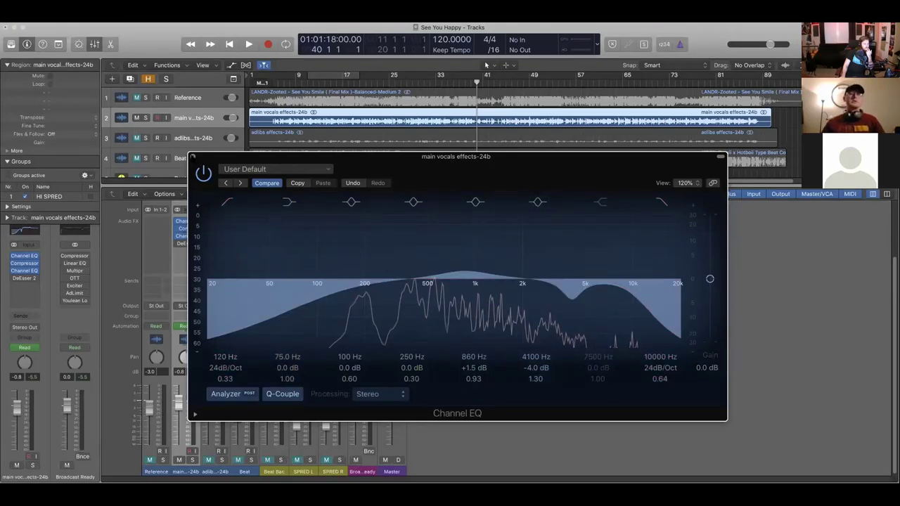
pyautogui.press('super+w')
# Step: Open DeEsser 2 on the main vocals, enable it, audition the vocals through it, and close its window
pyautogui.click(186, 244)
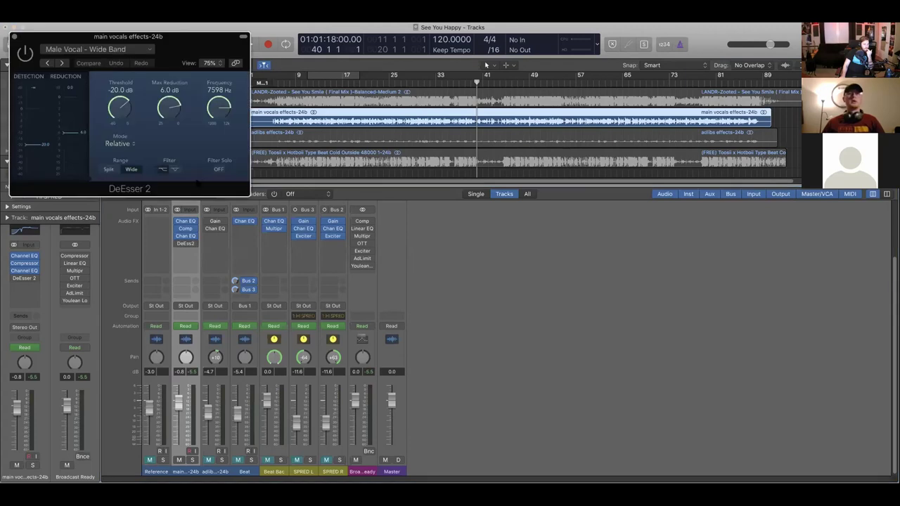
pyautogui.moveTo(182, 53); pyautogui.dragTo(648, 236)
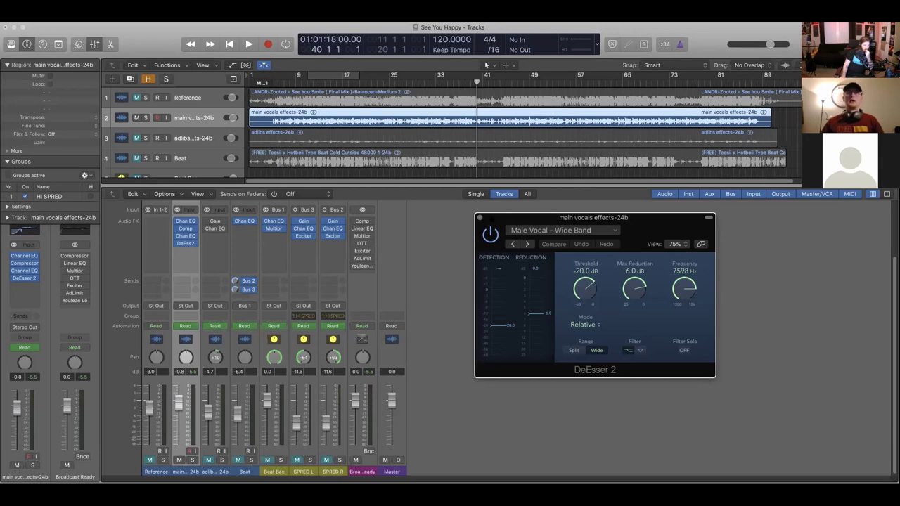
pyautogui.moveTo(476, 82); pyautogui.dragTo(511, 82)
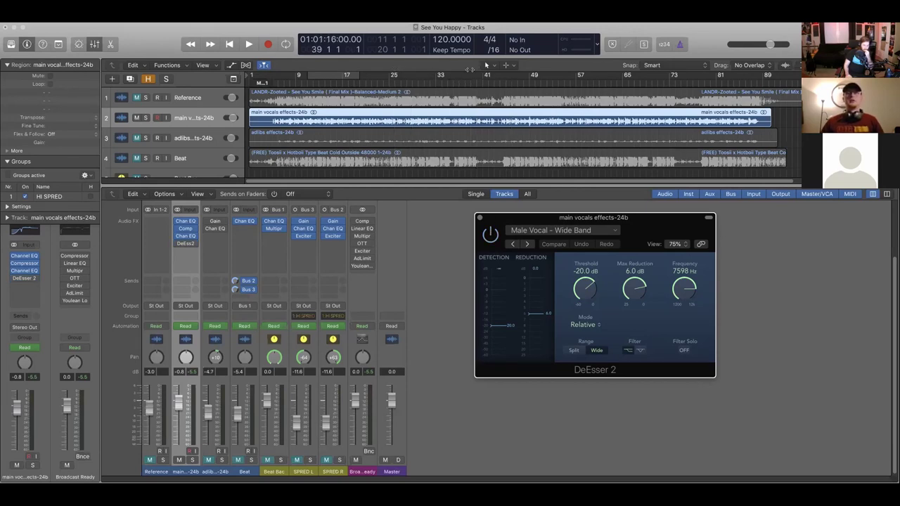
pyautogui.click(538, 133)
pyautogui.press('space')
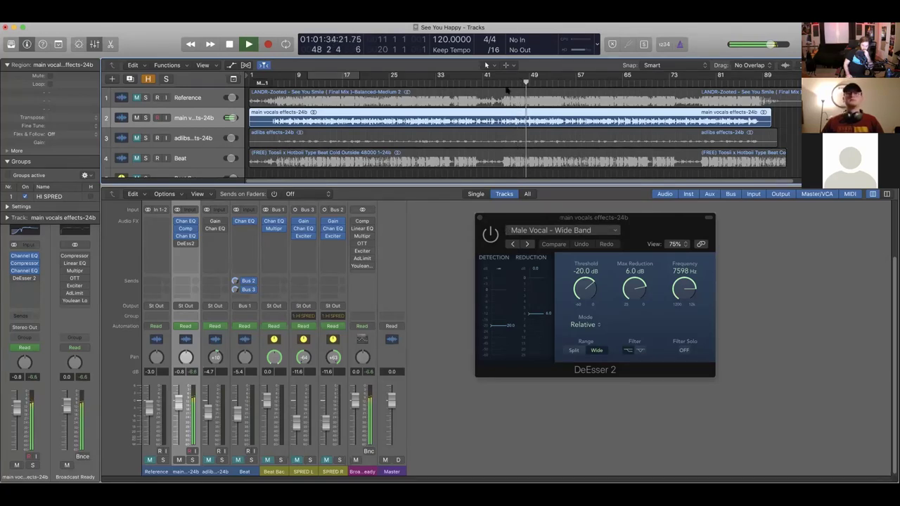
pyautogui.click(495, 253)
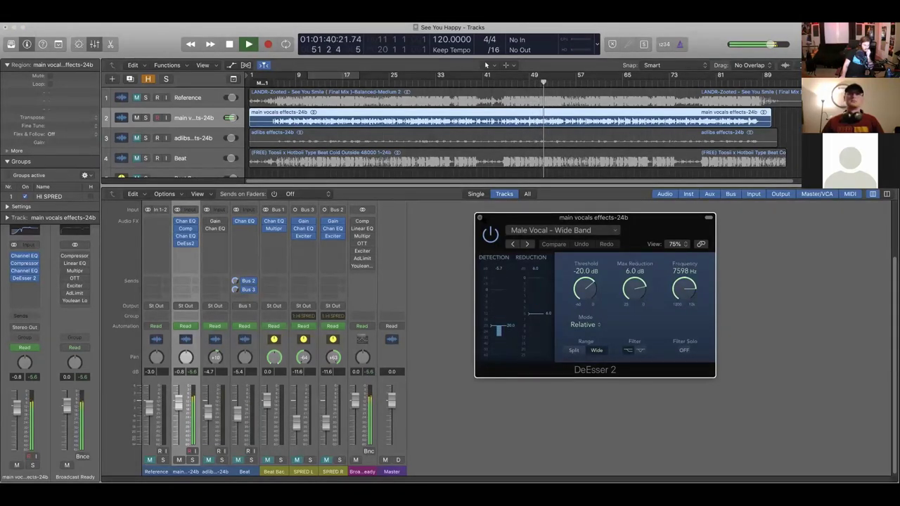
pyautogui.press('space')
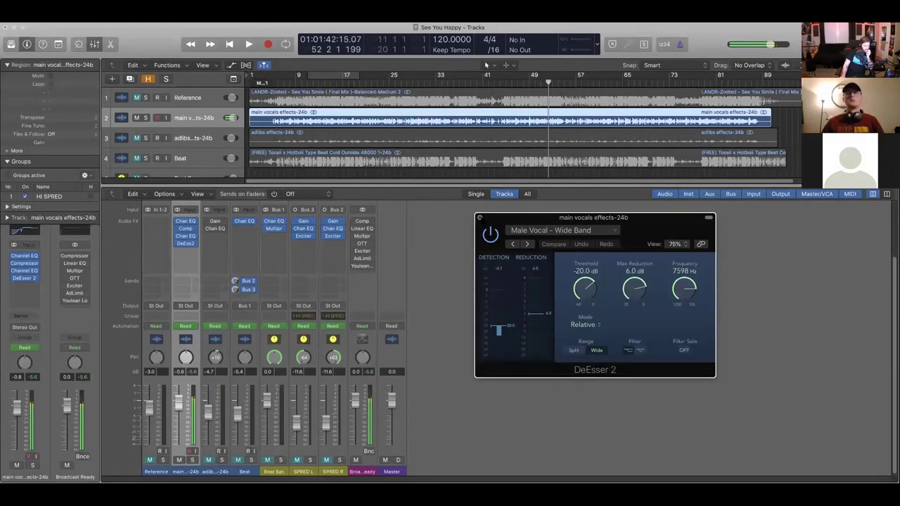
pyautogui.press('super+w')
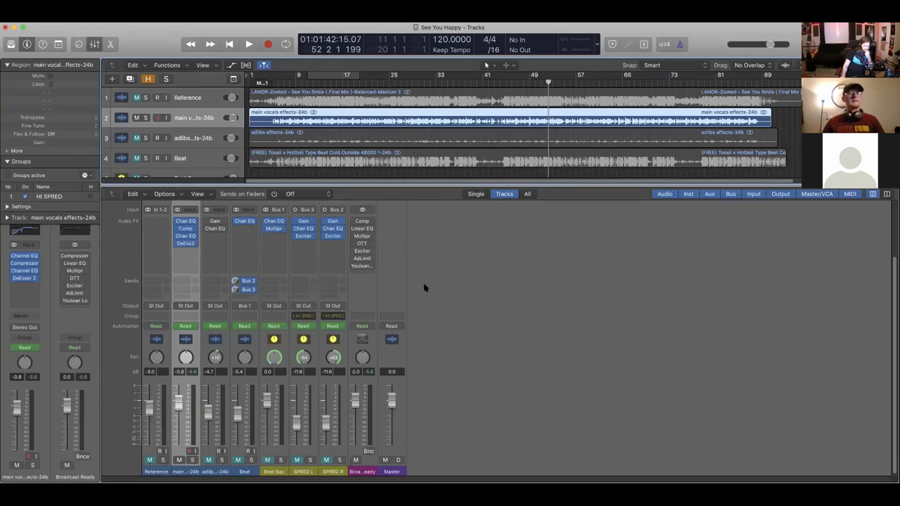
# Step: Unmute the beat and its bus channels, and bypass all four plug-ins on the main vocals channel
pyautogui.click(503, 298)
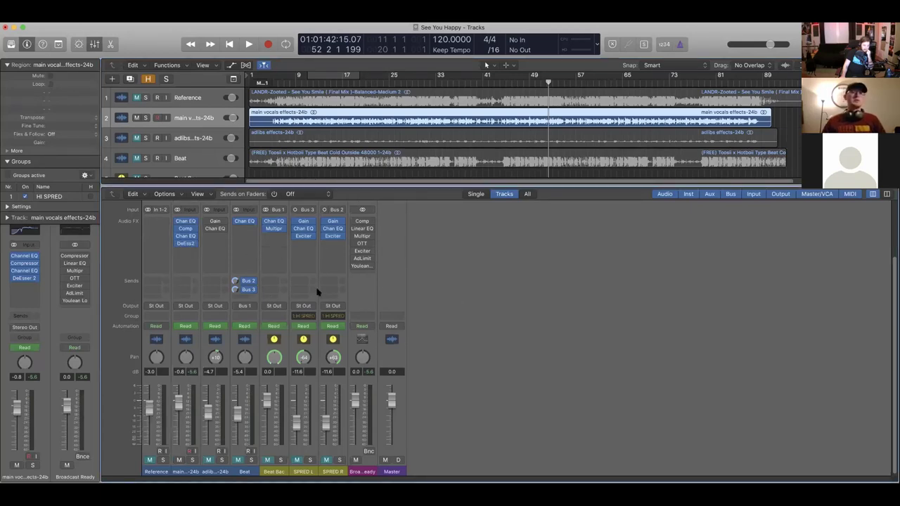
pyautogui.scroll(2, 464, 379)
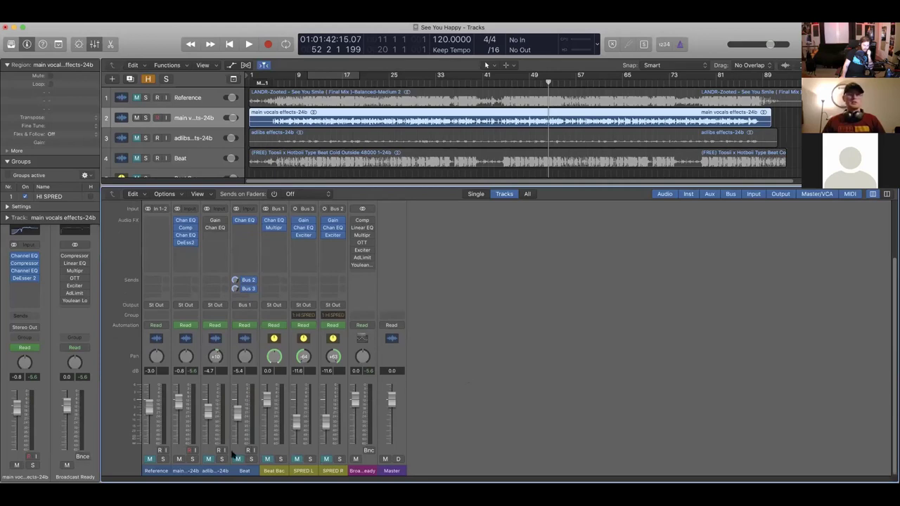
pyautogui.click(238, 458)
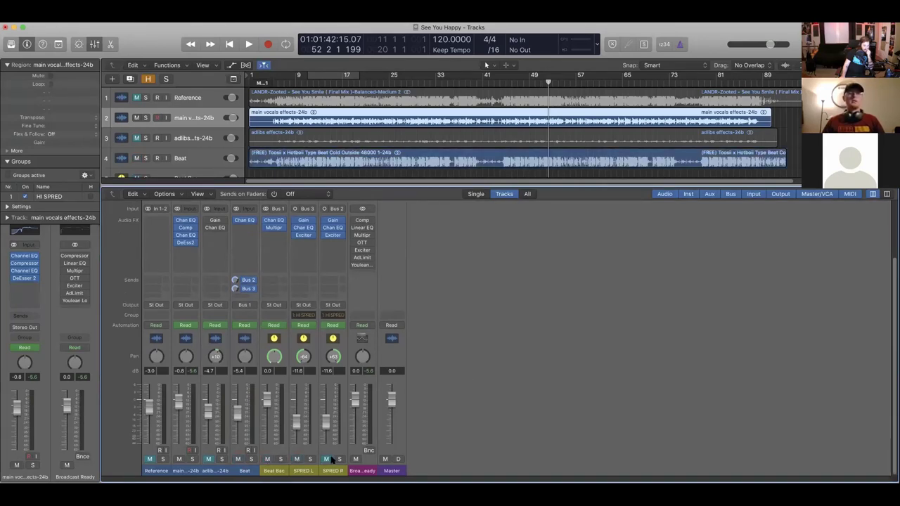
pyautogui.click(178, 236)
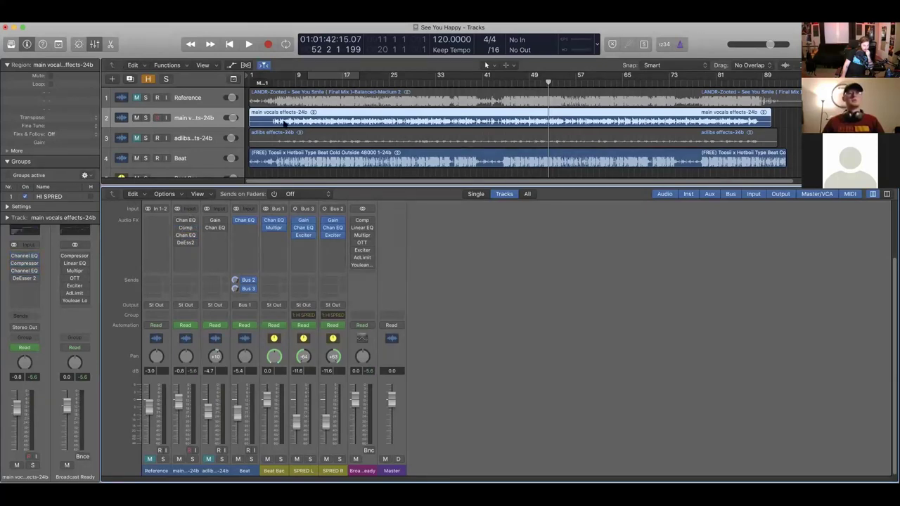
# Step: Play the mix from bar 5, re-enabling the main vocals' plug-ins one after another in chain order
pyautogui.click(273, 82)
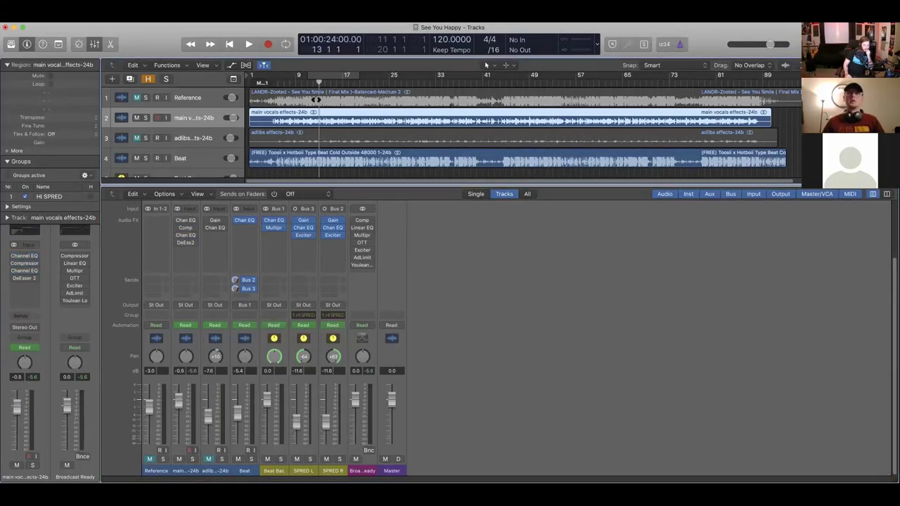
pyautogui.click(272, 82)
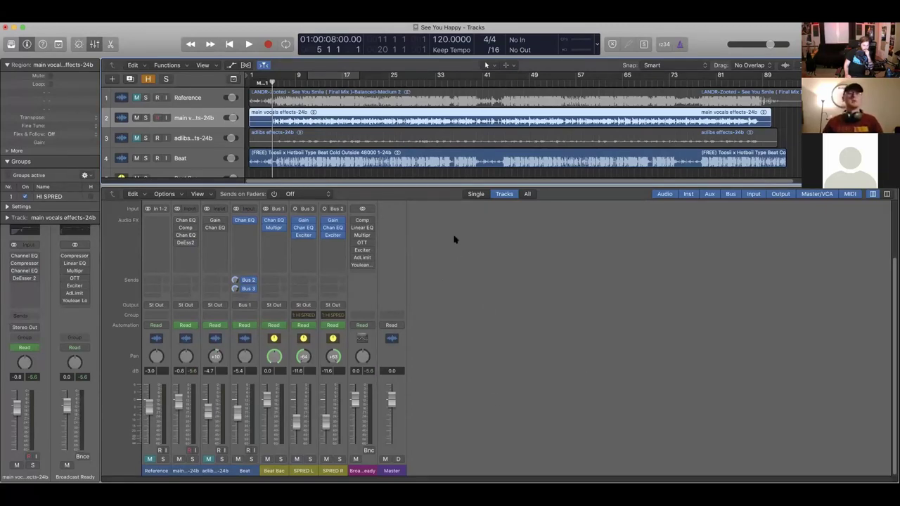
pyautogui.press('space')
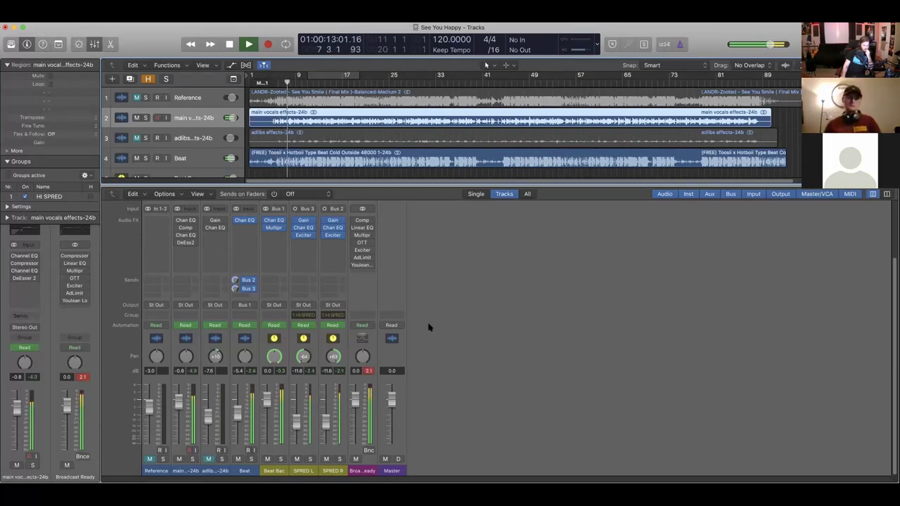
pyautogui.click(370, 371)
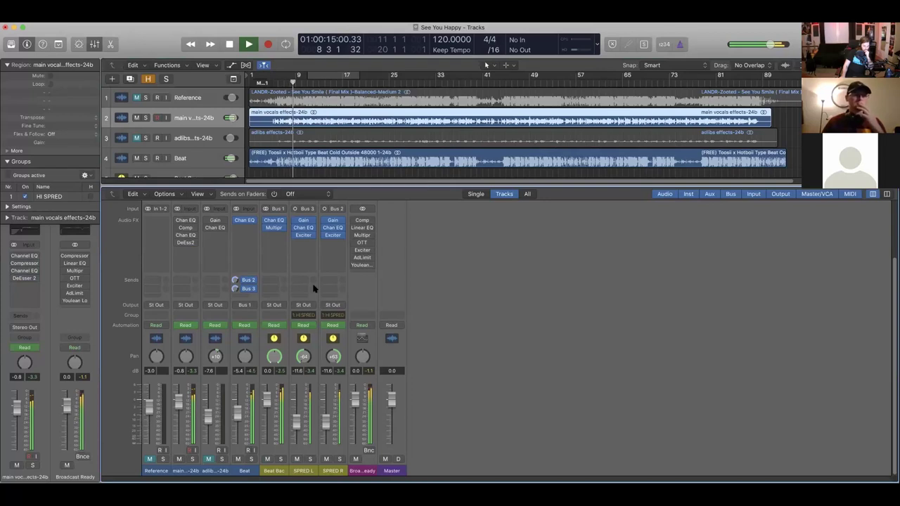
pyautogui.click(178, 221)
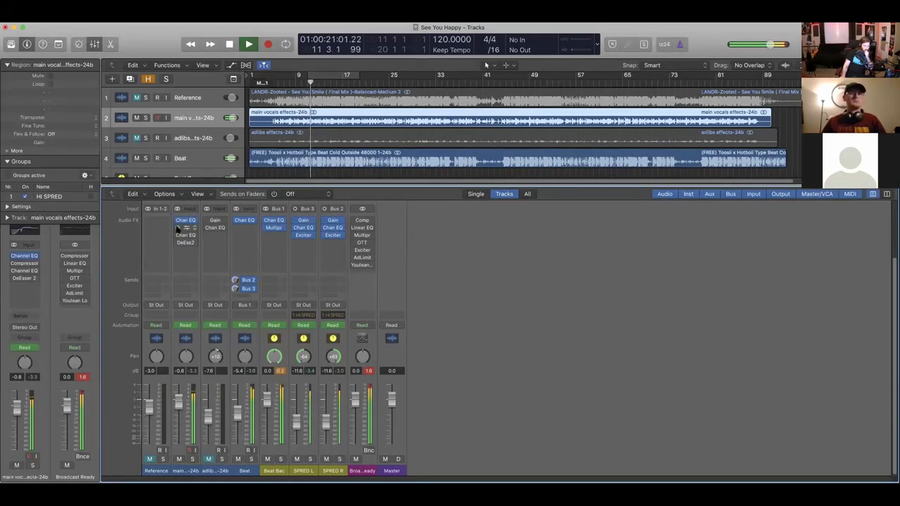
pyautogui.click(177, 228)
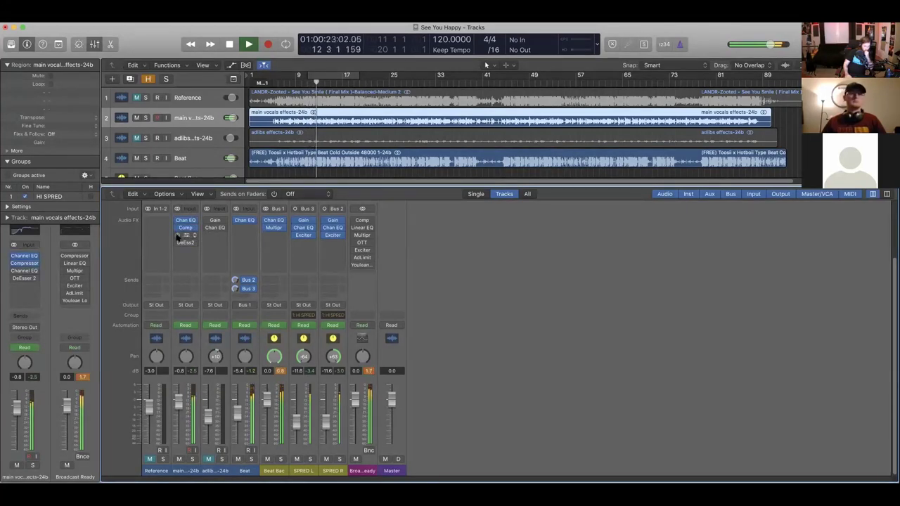
pyautogui.click(178, 235)
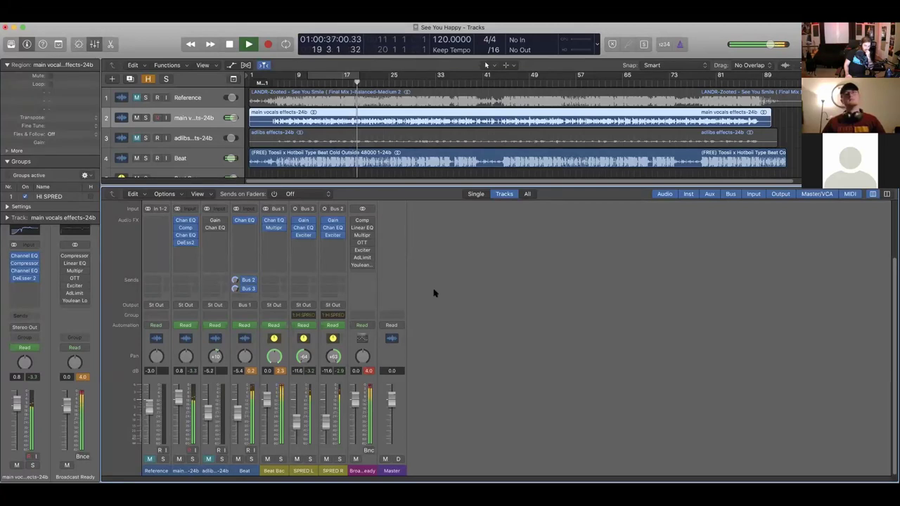
pyautogui.press('space')
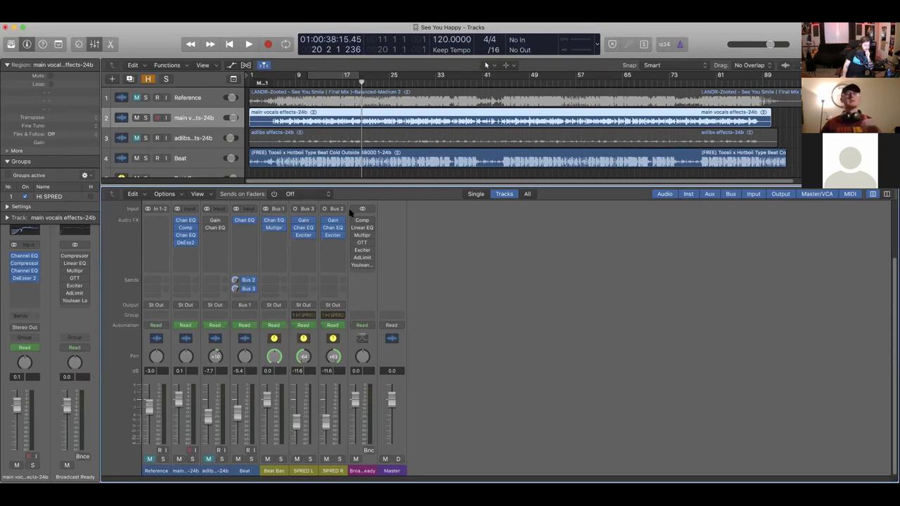
# Step: Play the Reference track soloed from bar 12 for comparison, and return it to unsoloed and muted
pyautogui.click(144, 97)
pyautogui.press(',')
pyautogui.press(',')
pyautogui.press(',')
pyautogui.press(',')
pyautogui.press(',')
pyautogui.press(',')
pyautogui.press(',')
pyautogui.press(',')
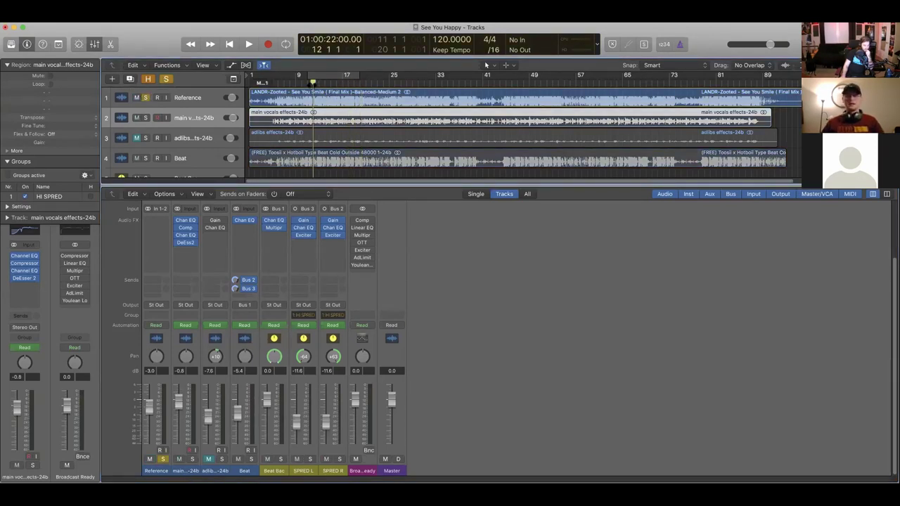
pyautogui.press('space')
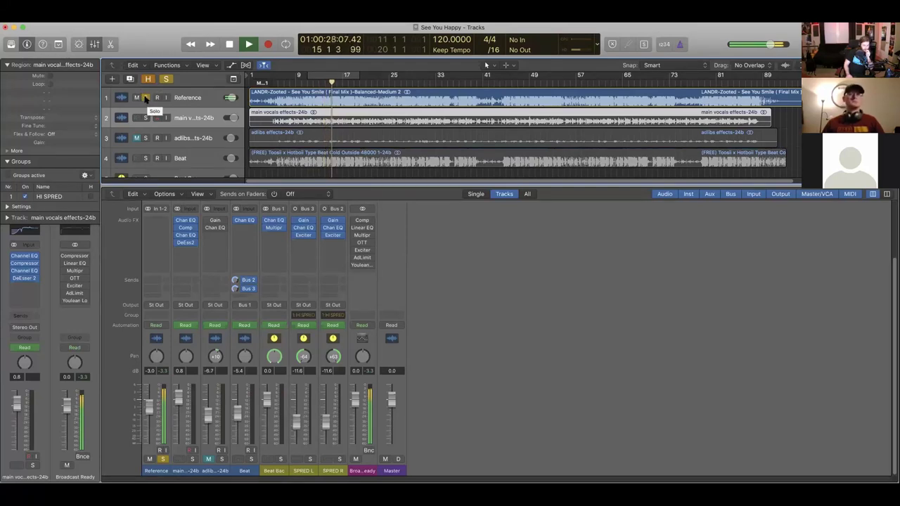
pyautogui.press('space')
pyautogui.click(145, 98)
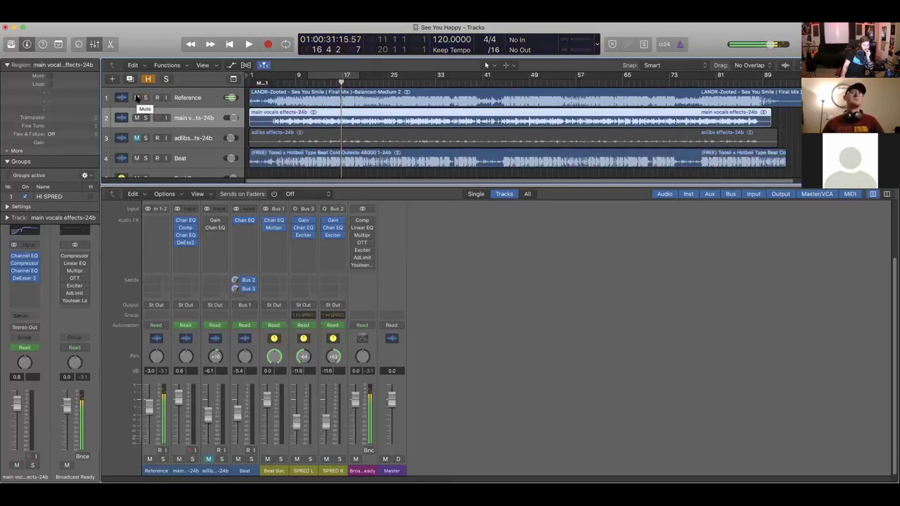
pyautogui.click(136, 98)
# Step: Play the current mix from bar 12 to compare it with the same passage of the Reference track
pyautogui.click(314, 79)
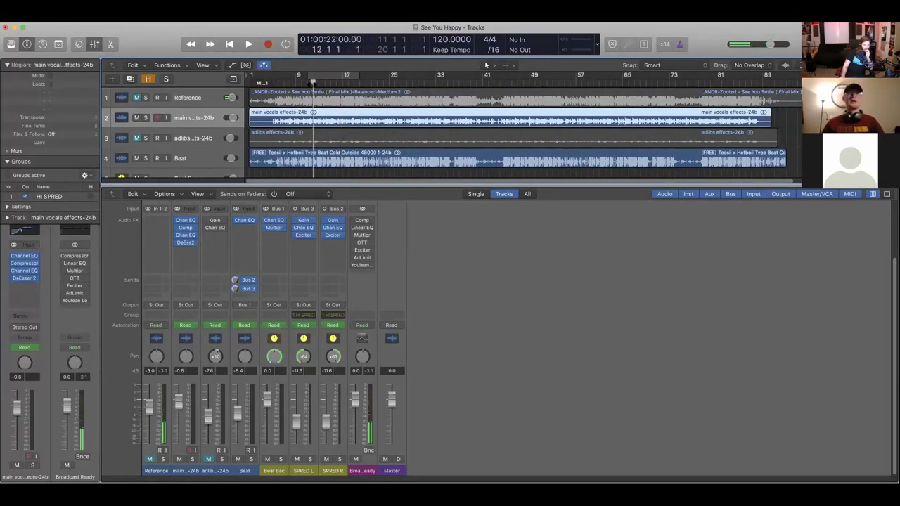
pyautogui.press('space')
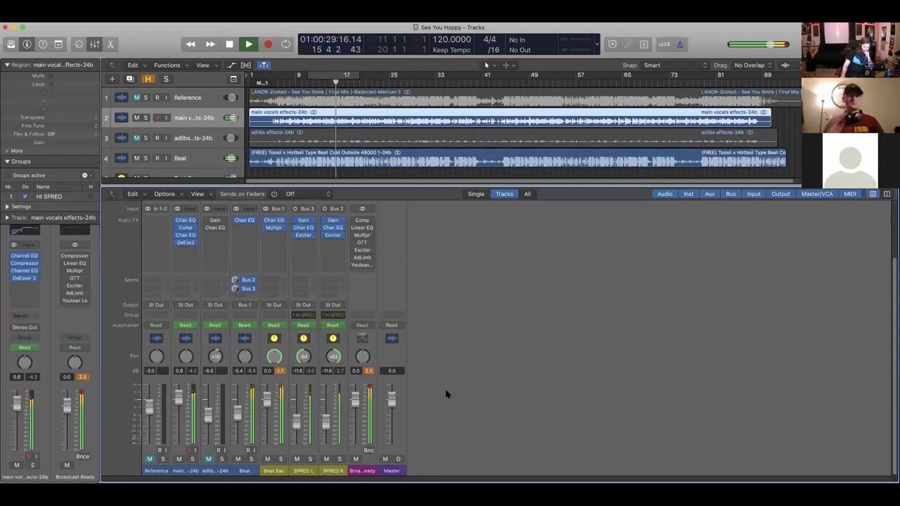
pyautogui.press('space')
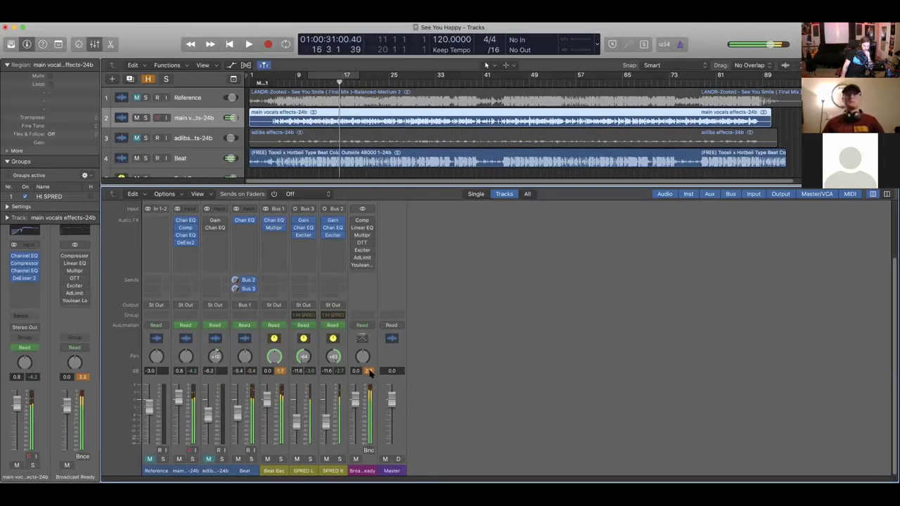
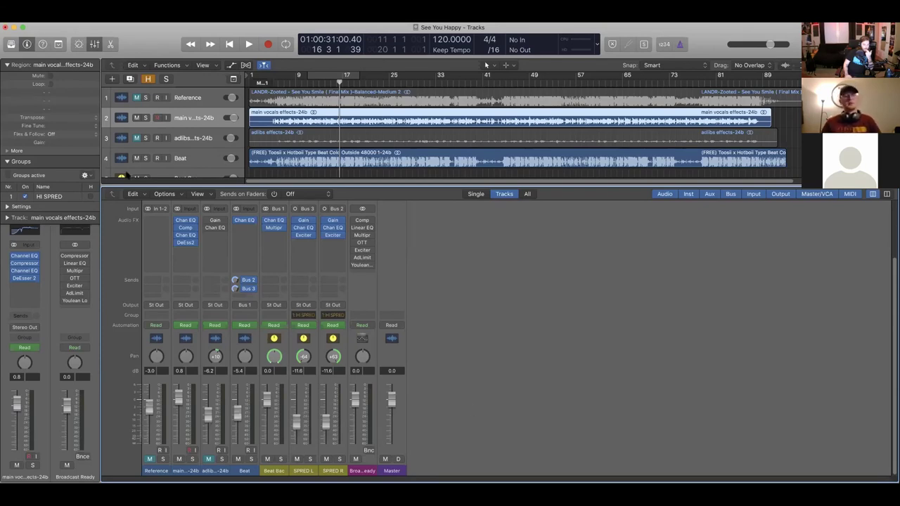
# Step: Unmute the adlibs effects track
pyautogui.click(137, 138)
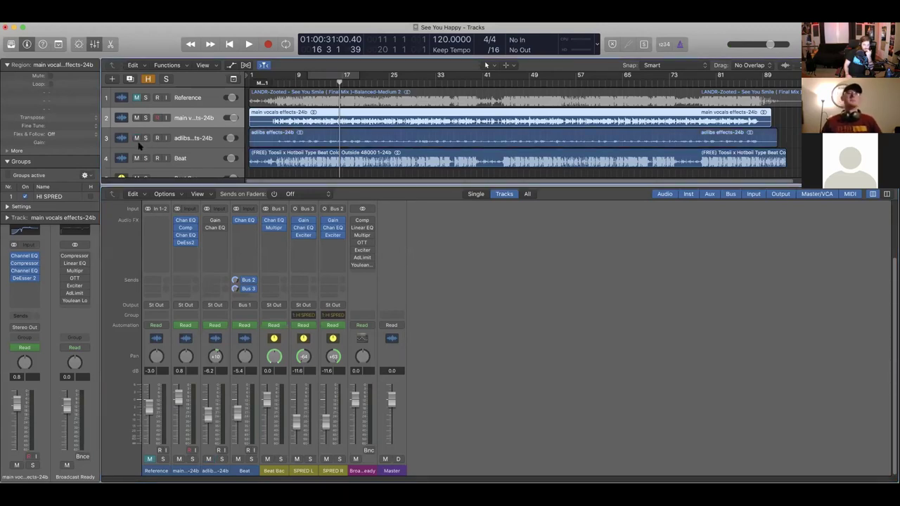
# Step: Solo the adlibs effects track and play it from bar 10 with its plug-ins bypassed
pyautogui.click(146, 138)
pyautogui.click(301, 83)
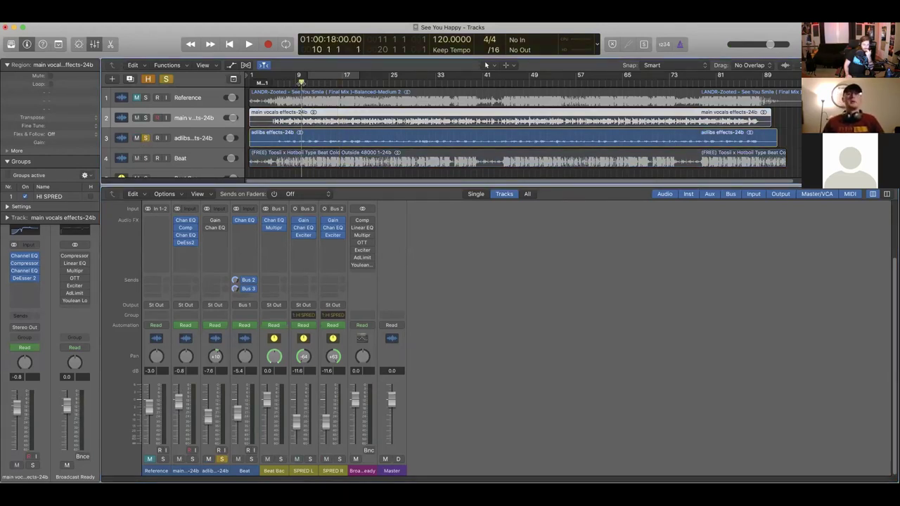
pyautogui.press('space')
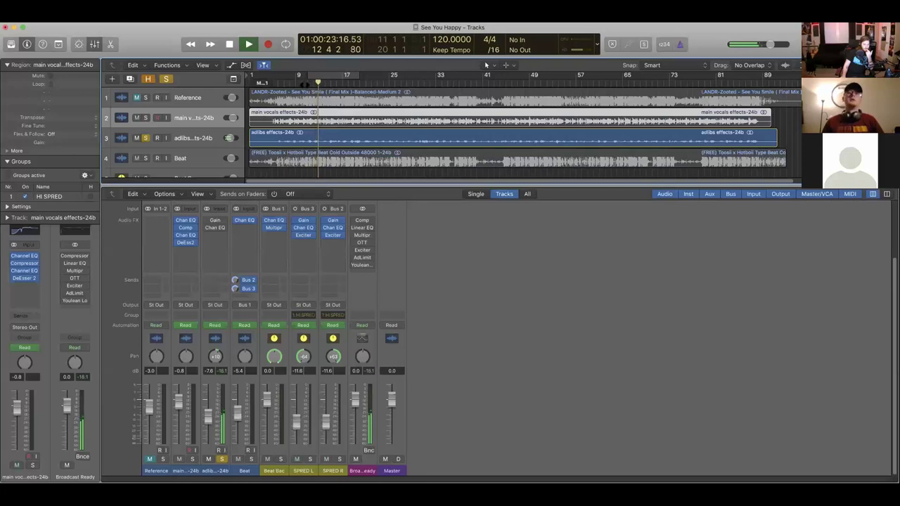
pyautogui.press('space')
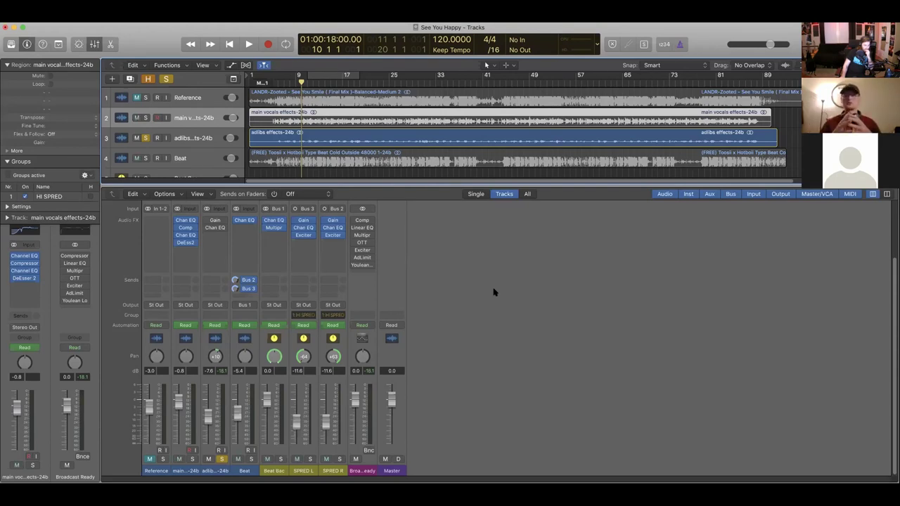
# Step: Play the soloed, unprocessed adlibs again from bar 7
pyautogui.click(294, 83)
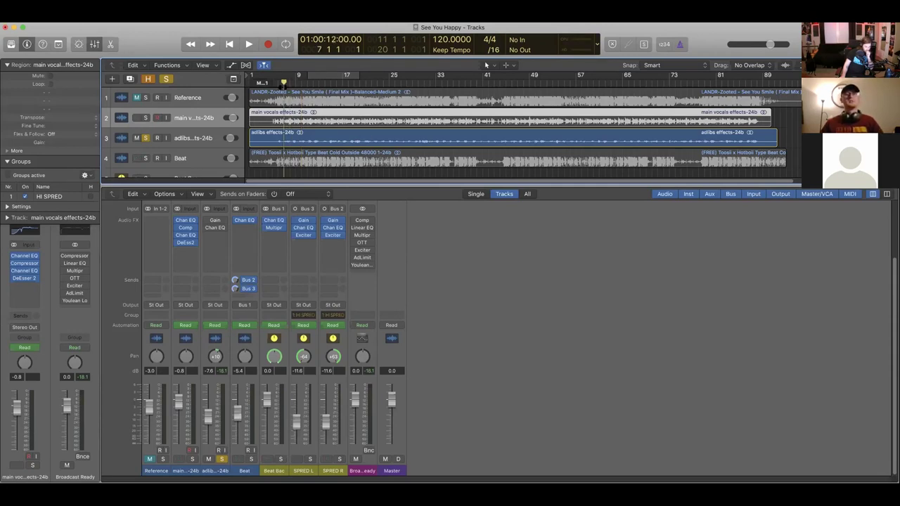
pyautogui.click(284, 84)
pyautogui.press('space')
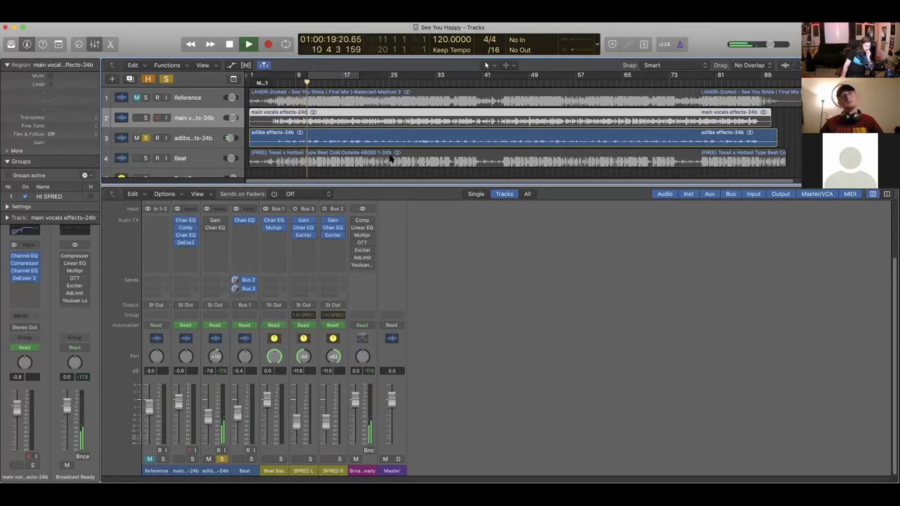
pyautogui.press('space')
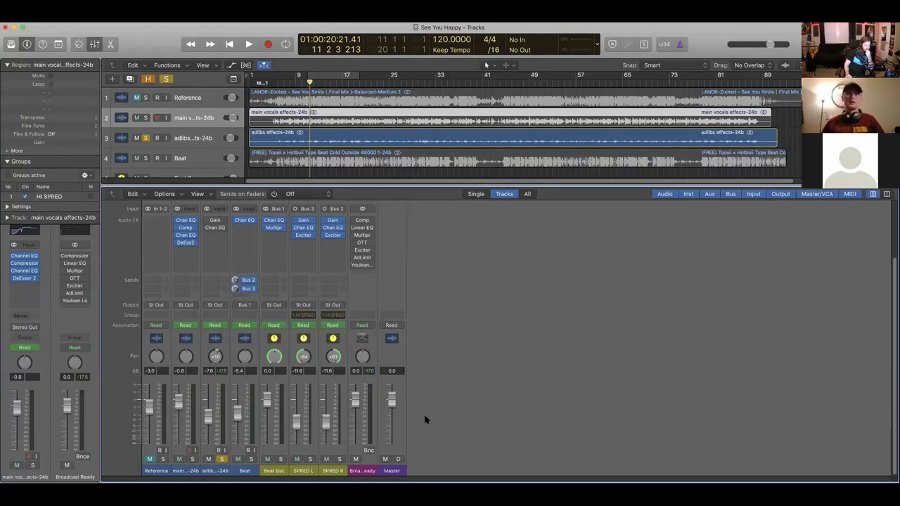
# Step: Enable the adlibs track's Channel EQ and compare its curve side by side with the main vocals' second Channel EQ
pyautogui.moveTo(90, 280)
pyautogui.moveTo(208, 231)
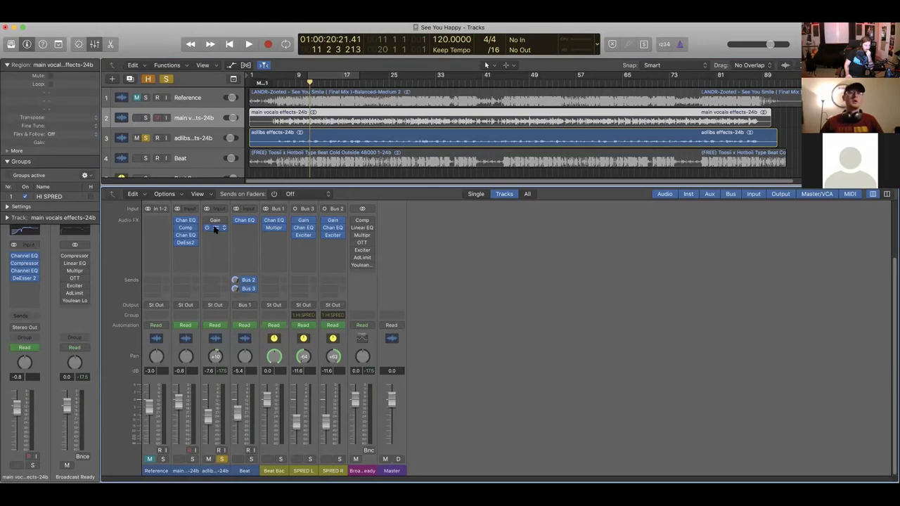
pyautogui.click(210, 228)
pyautogui.moveTo(273, 59); pyautogui.dragTo(638, 182)
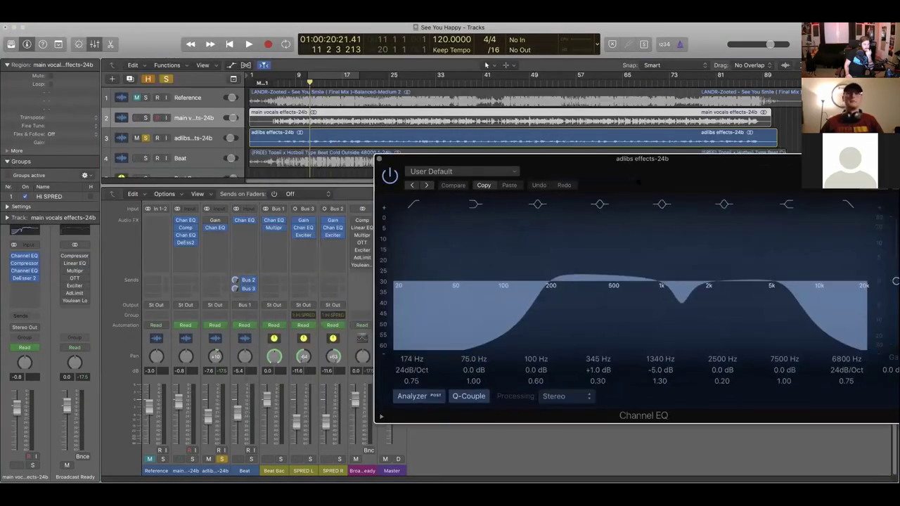
pyautogui.click(186, 235)
pyautogui.moveTo(527, 179); pyautogui.dragTo(374, 163)
pyautogui.moveTo(639, 177); pyautogui.dragTo(512, 189)
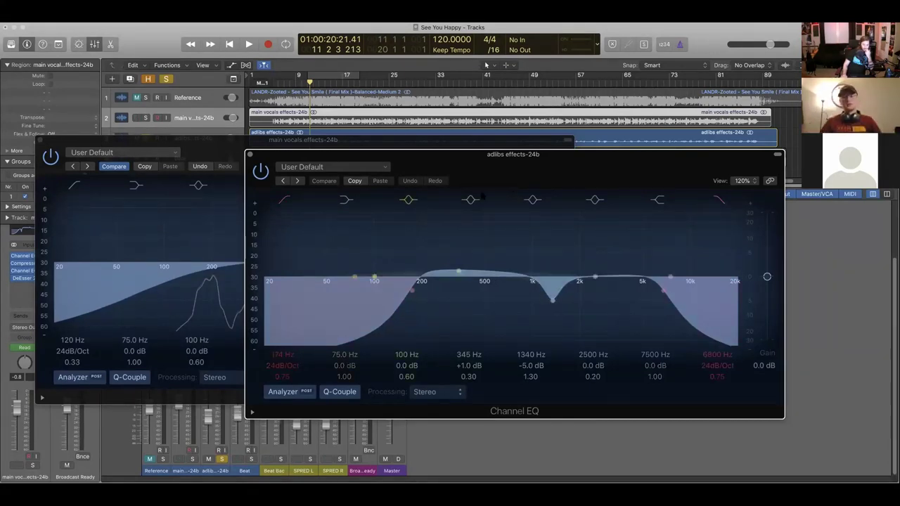
pyautogui.press('super+w')
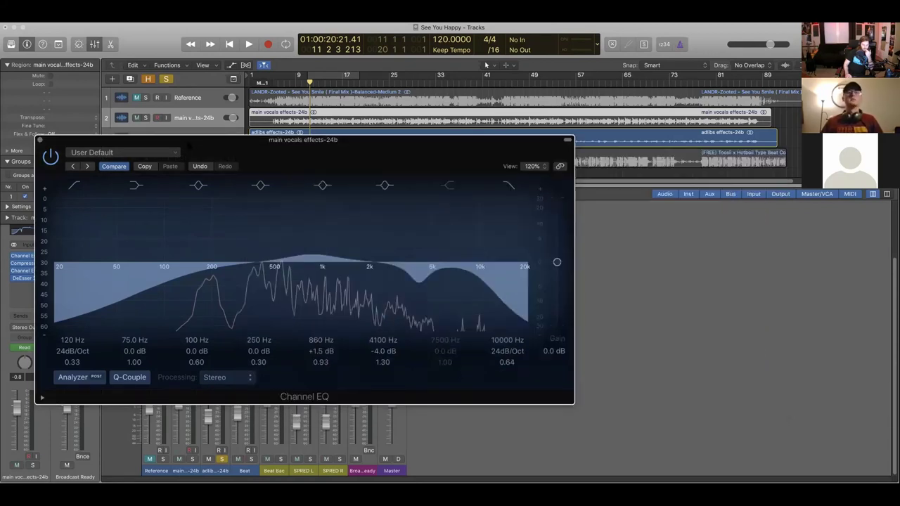
pyautogui.press('super+w')
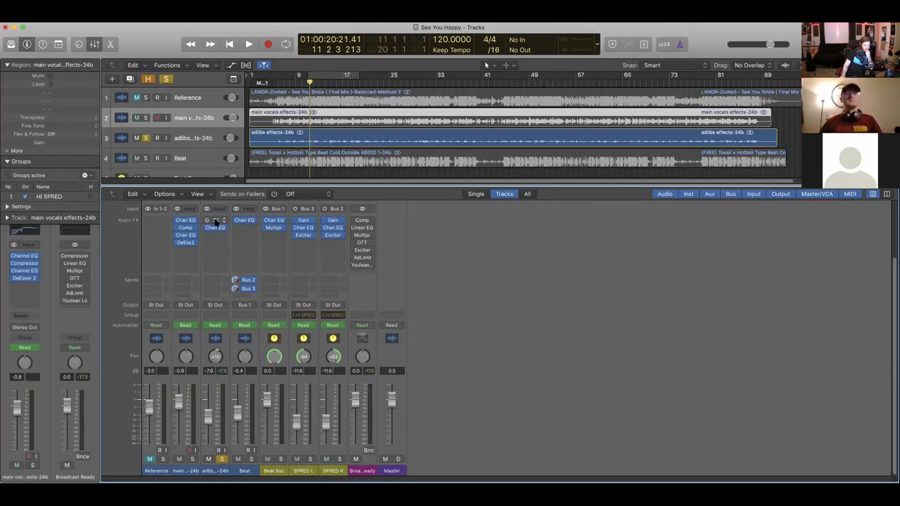
# Step: Enable the adlibs track's Gain plug-in and review its Invert Phase Left & Mono preset among the available presets
pyautogui.click(213, 221)
pyautogui.moveTo(32, 72); pyautogui.dragTo(472, 213)
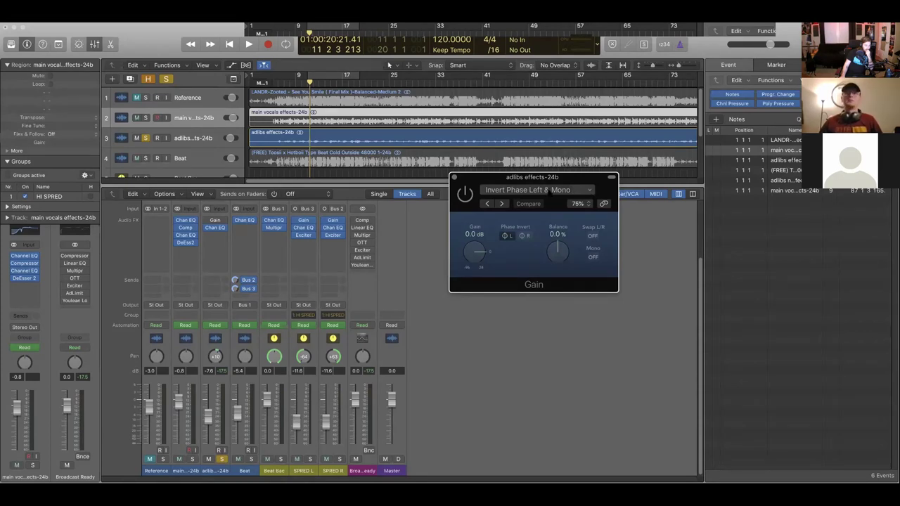
pyautogui.click(533, 190)
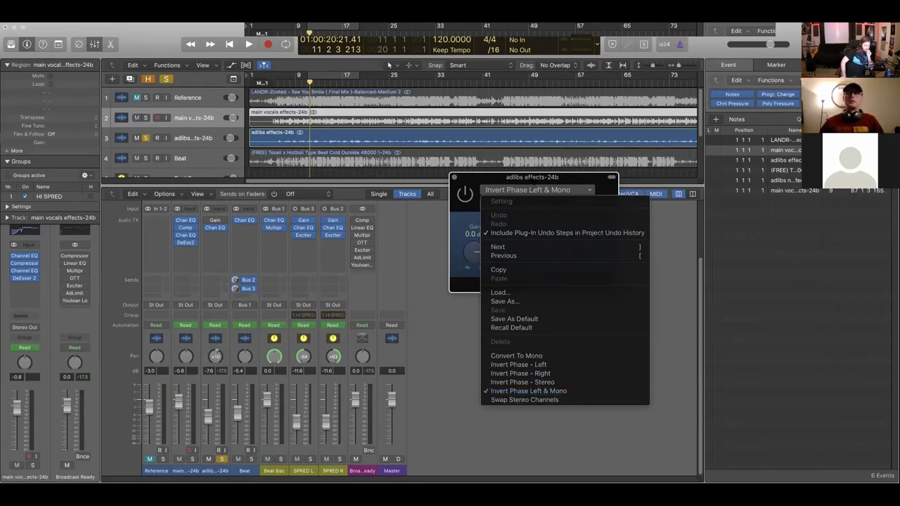
pyautogui.press('Escape')
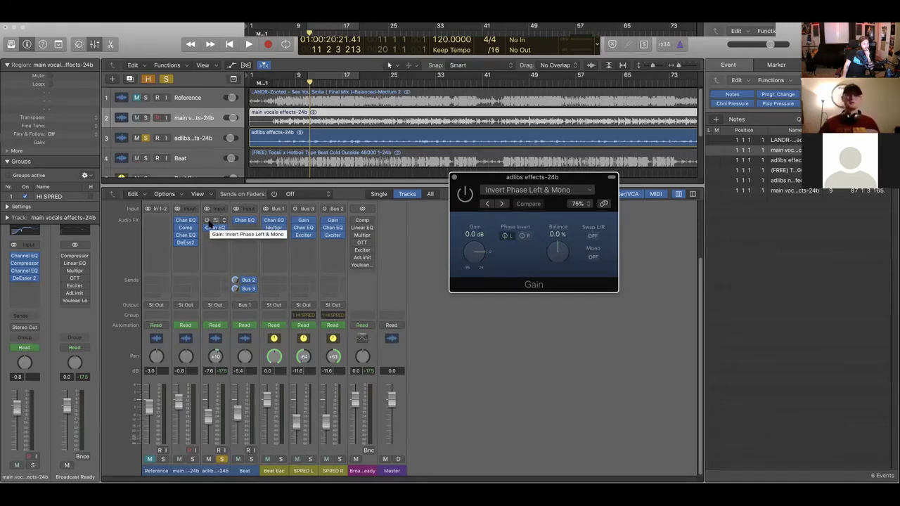
pyautogui.click(549, 191)
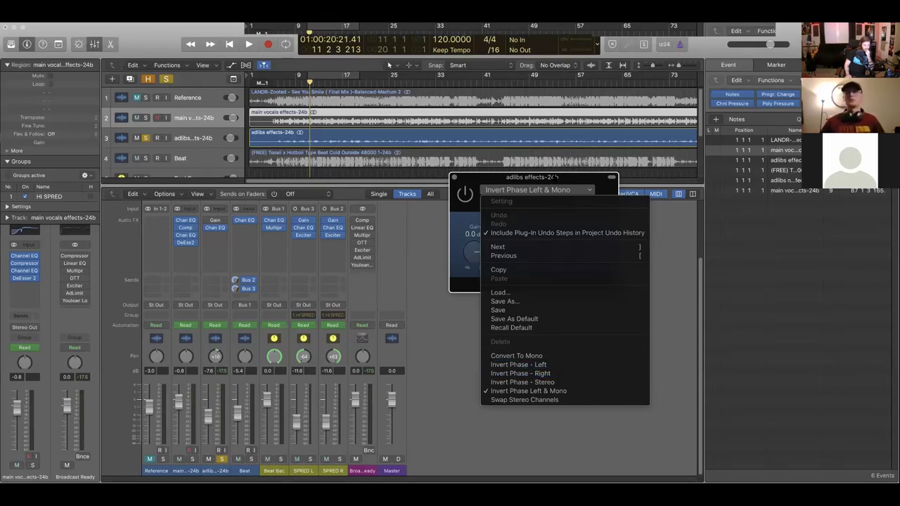
pyautogui.press('Escape')
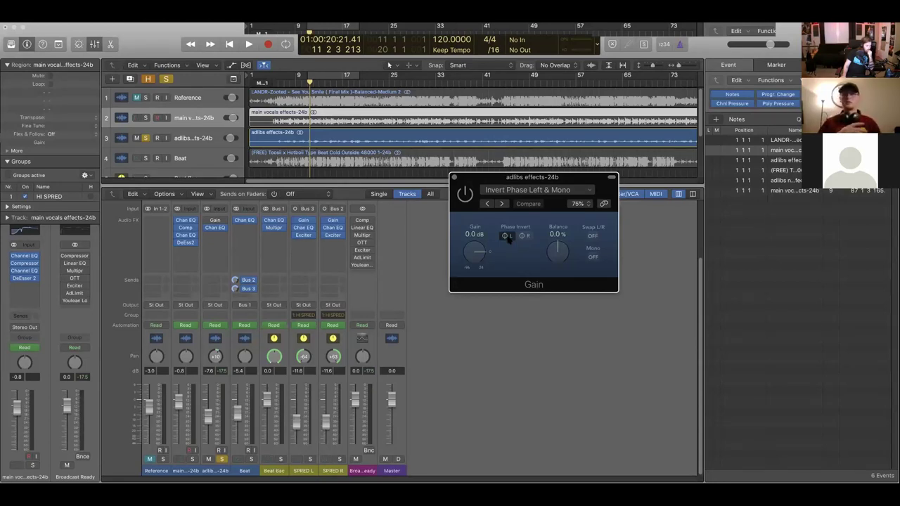
pyautogui.click(507, 237)
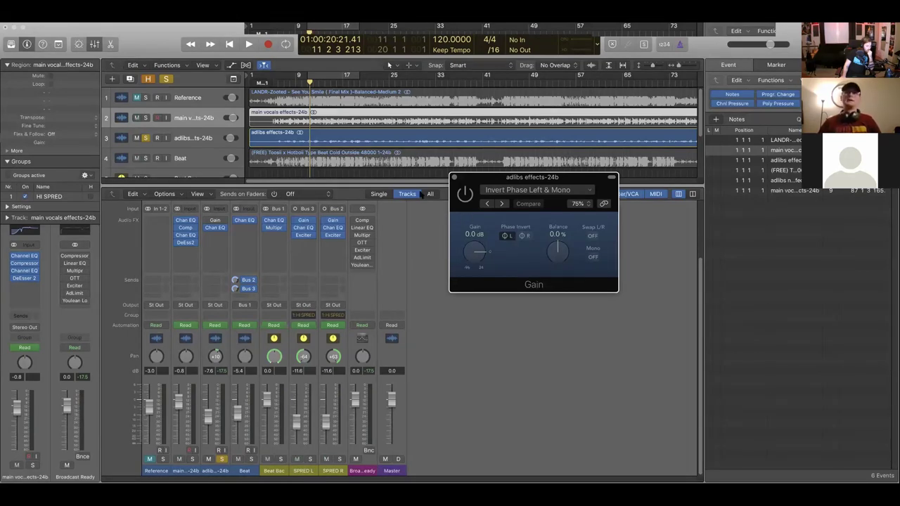
pyautogui.click(454, 178)
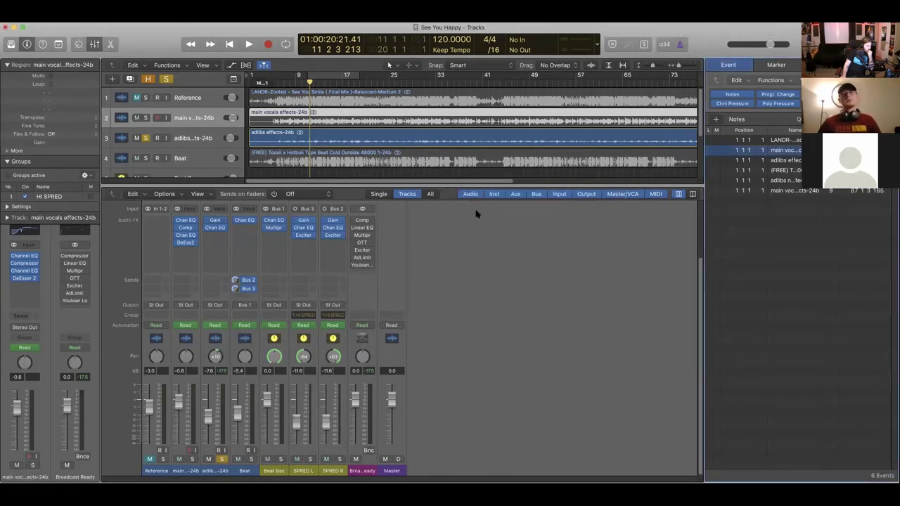
# Step: Unsolo the adlibs track and play the full mix from bar 5, resetting the Broadcast Ready channel's peak indicator
pyautogui.click(222, 459)
pyautogui.click(222, 459)
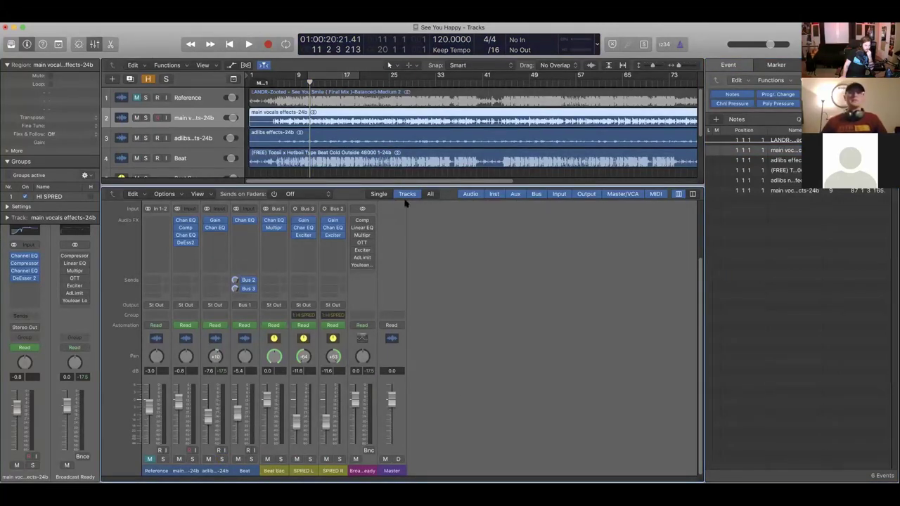
pyautogui.moveTo(310, 82); pyautogui.dragTo(272, 82)
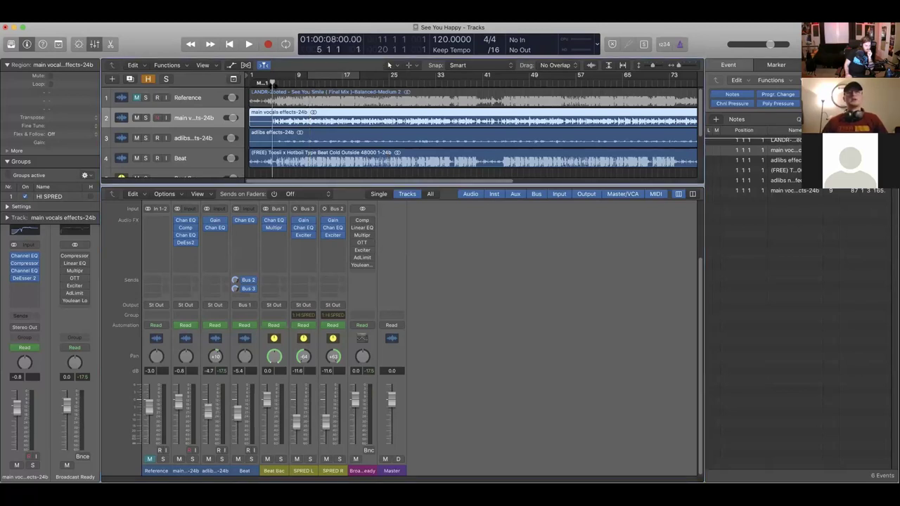
pyautogui.press('space')
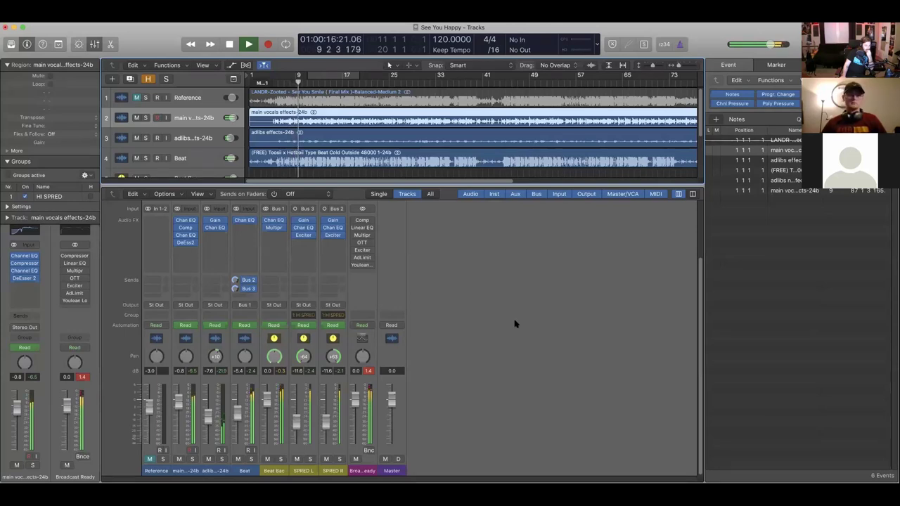
pyautogui.click(368, 371)
pyautogui.press('space')
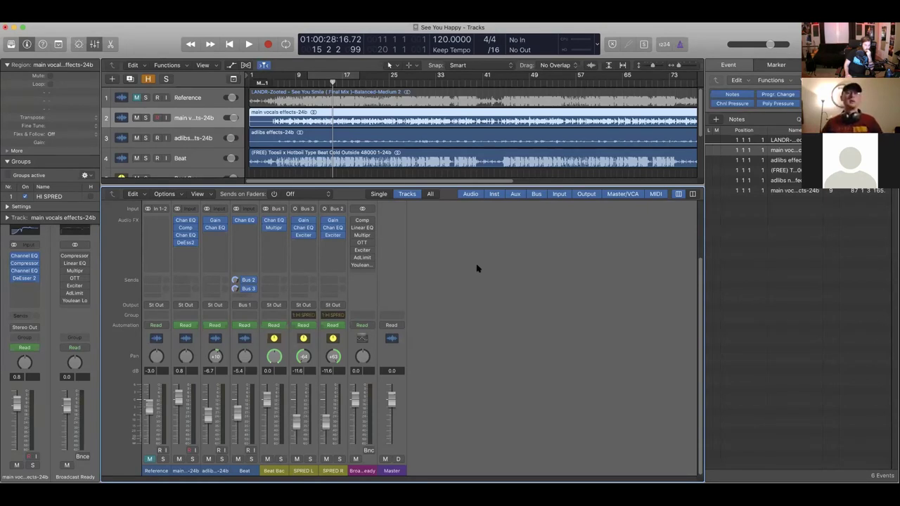
# Step: Look through the factory channel strip settings of the stereo output, where Broadcast Ready is listed, without changing the selection
pyautogui.click(329, 183)
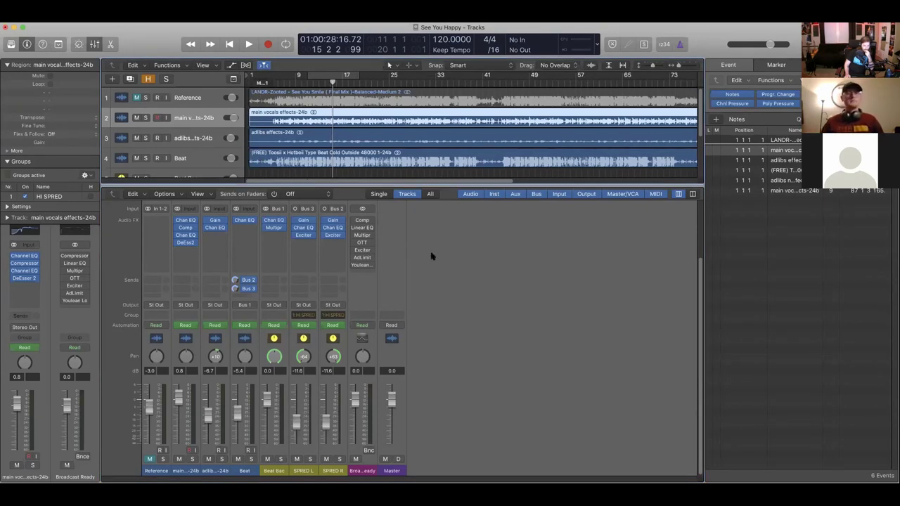
pyautogui.scroll(3, 431, 255)
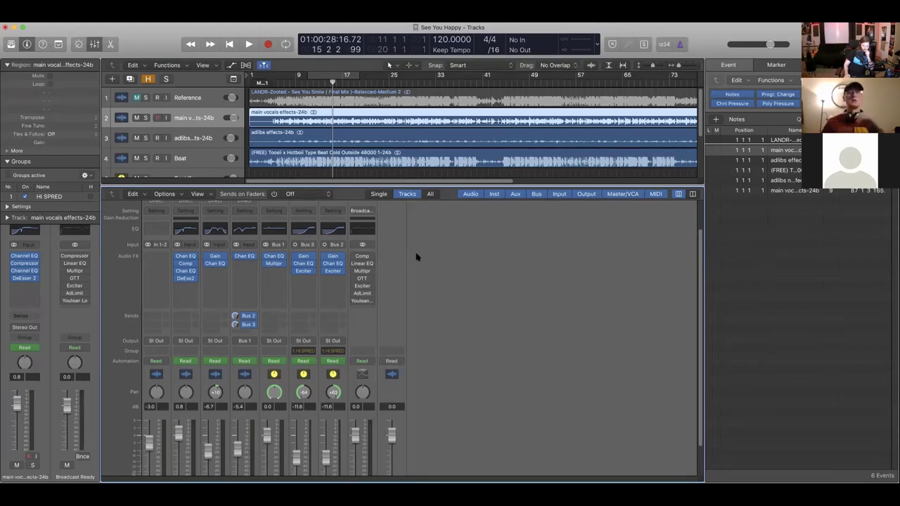
pyautogui.click(365, 211)
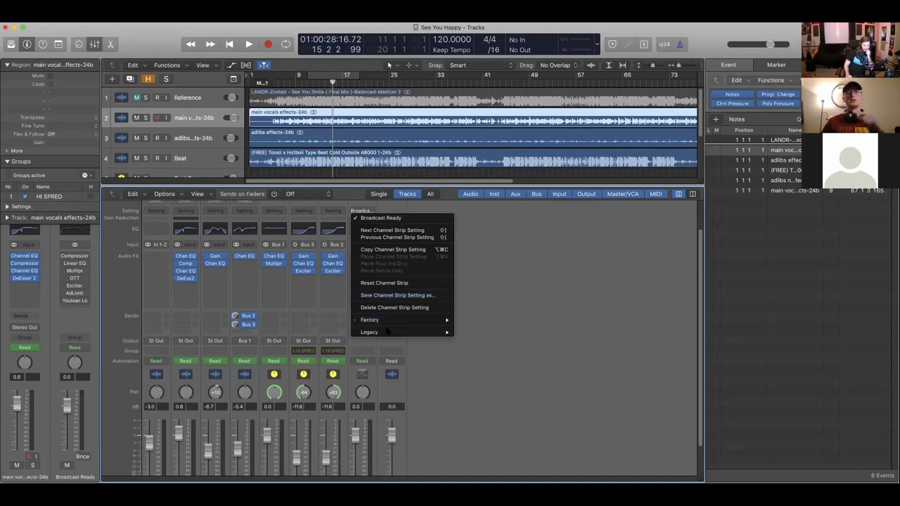
pyautogui.moveTo(390, 324)
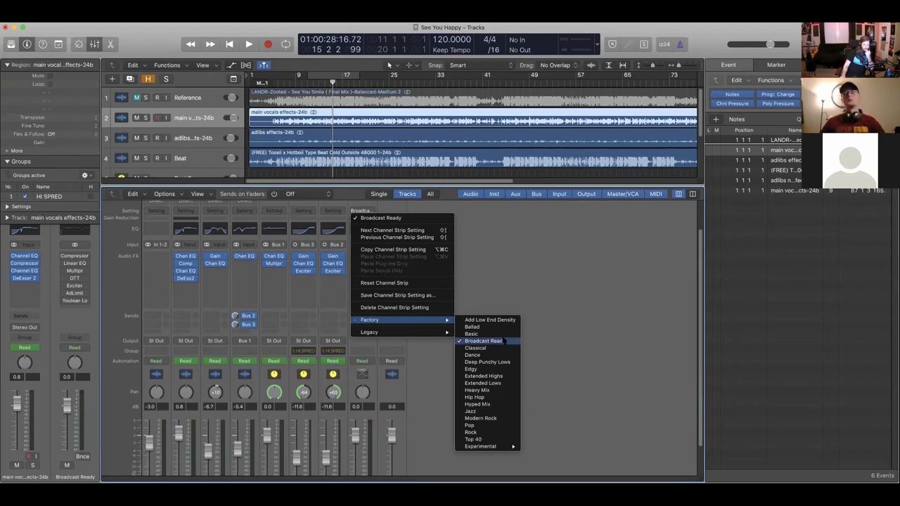
pyautogui.click(542, 336)
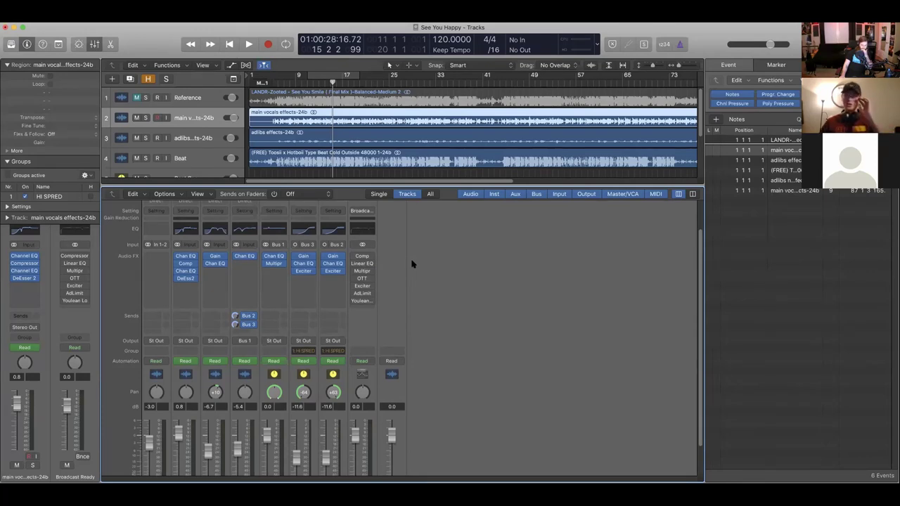
# Step: Enable the Compressor on the Broadcast Ready channel and open its settings
pyautogui.click(354, 256)
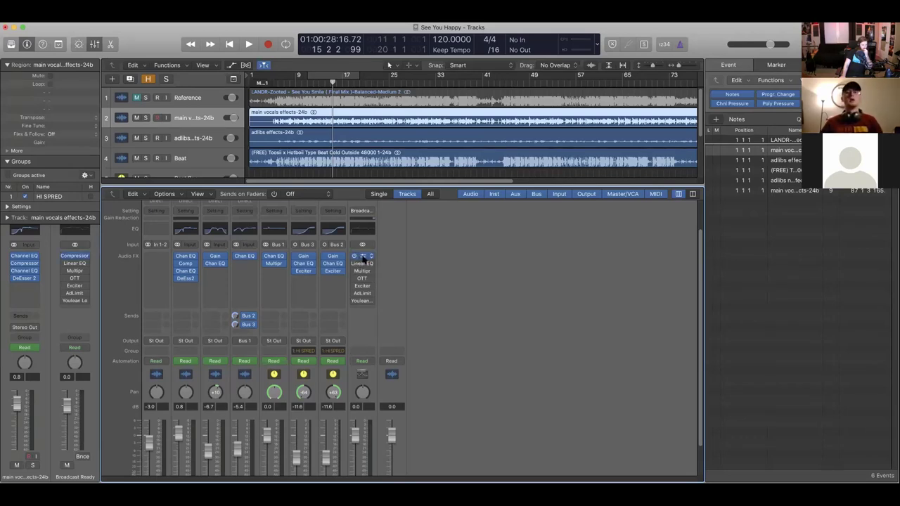
pyautogui.click(362, 256)
pyautogui.moveTo(247, 29); pyautogui.dragTo(329, 155)
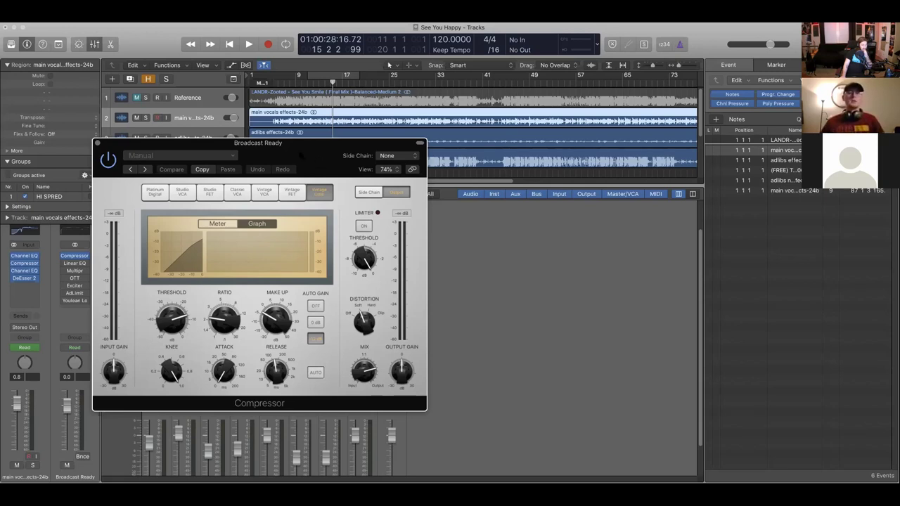
pyautogui.moveTo(299, 154); pyautogui.dragTo(337, 163)
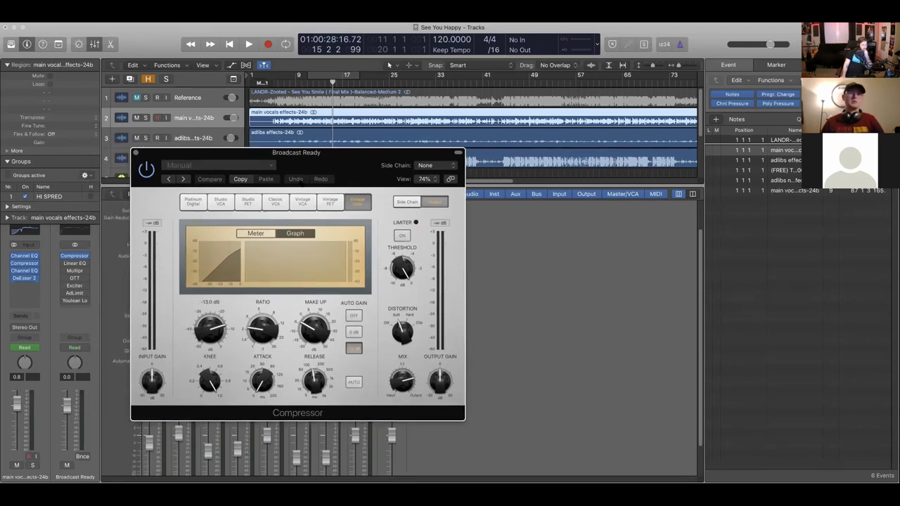
pyautogui.moveTo(331, 176); pyautogui.dragTo(569, 189)
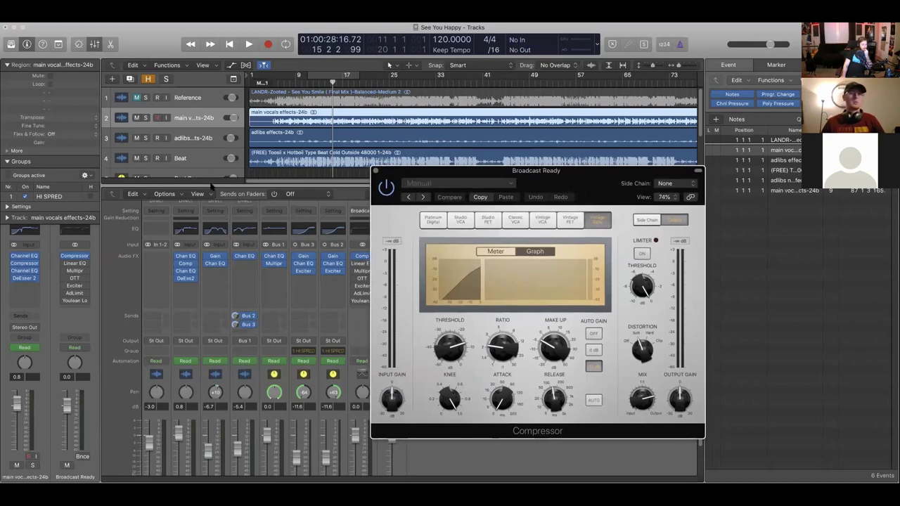
# Step: Compare the main vocals' Compressor side by side with the Broadcast Ready Compressor, leaving only the Broadcast Ready one open
pyautogui.click(184, 263)
pyautogui.moveTo(450, 143); pyautogui.dragTo(123, 169)
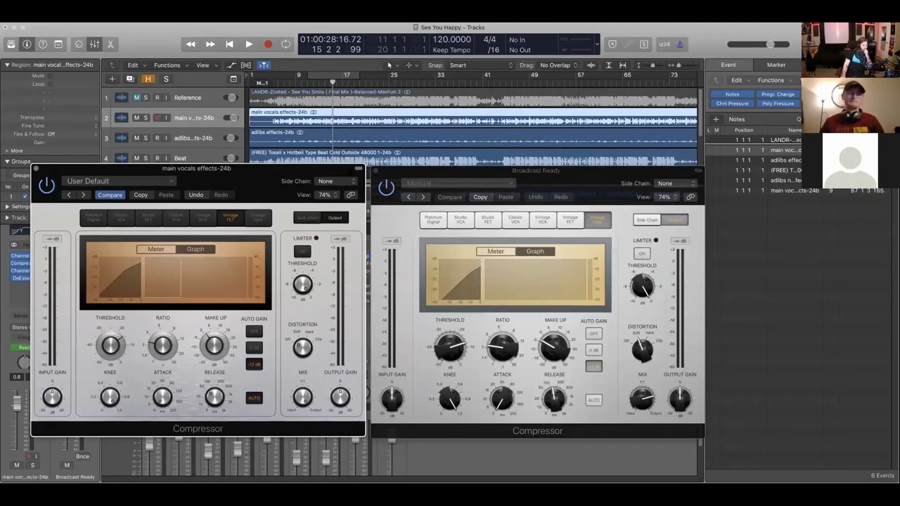
pyautogui.click(588, 181)
pyautogui.moveTo(588, 181); pyautogui.dragTo(585, 179)
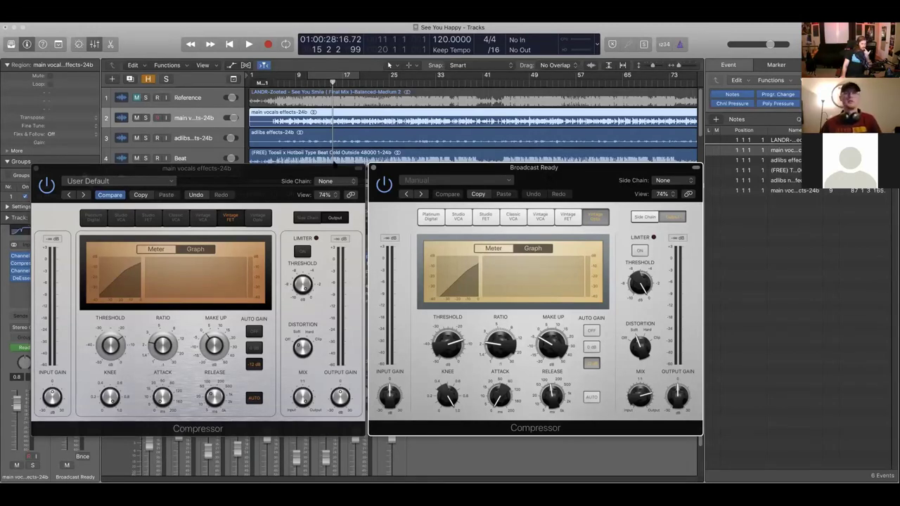
pyautogui.click(276, 175)
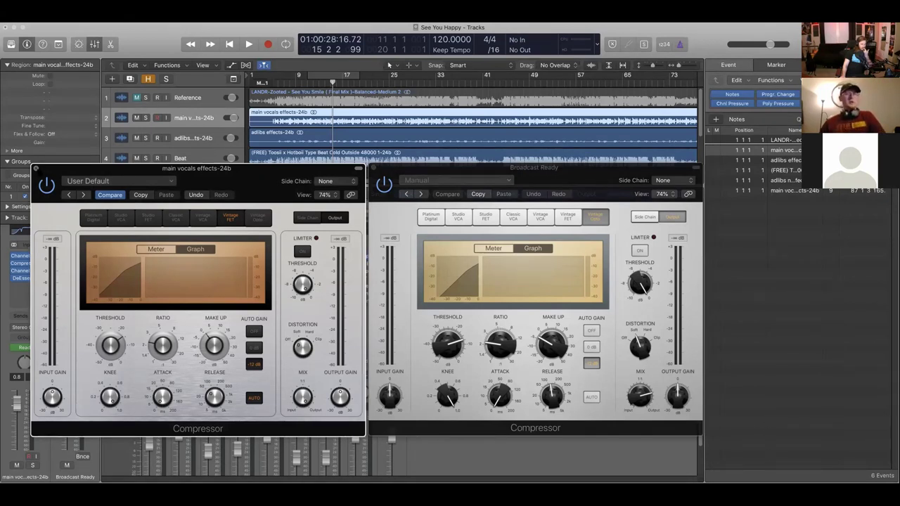
pyautogui.press('super+w')
pyautogui.moveTo(498, 180); pyautogui.dragTo(400, 178)
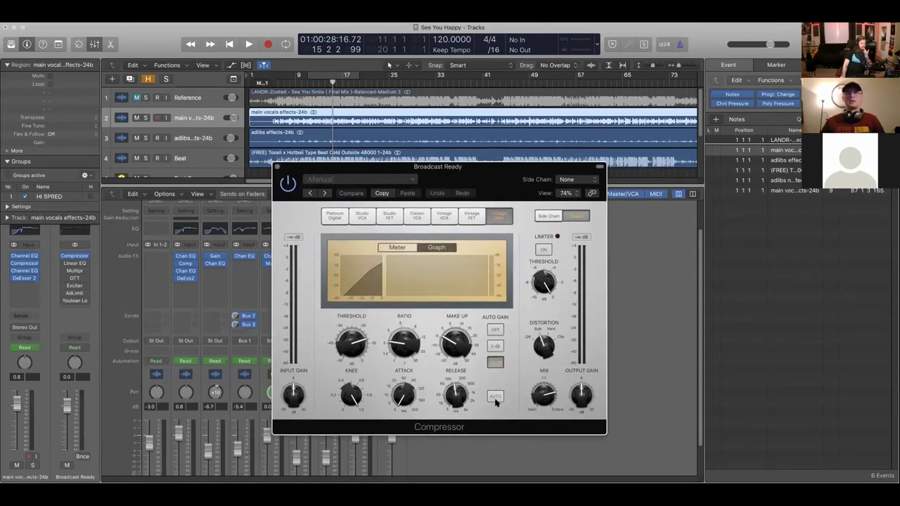
# Step: Close the Compressor, enable the Linear Phase EQ on the Broadcast Ready channel, review its curve and close it
pyautogui.moveTo(404, 342); pyautogui.dragTo(404, 341)
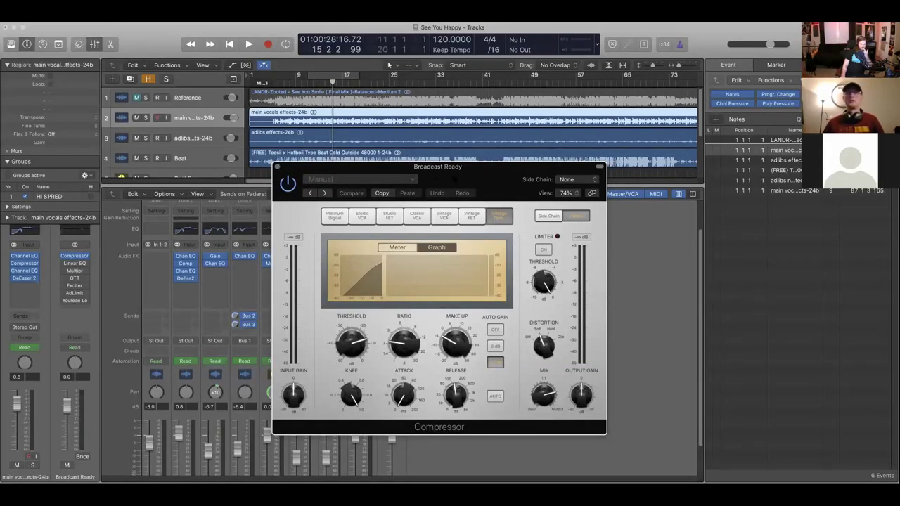
pyautogui.click(277, 168)
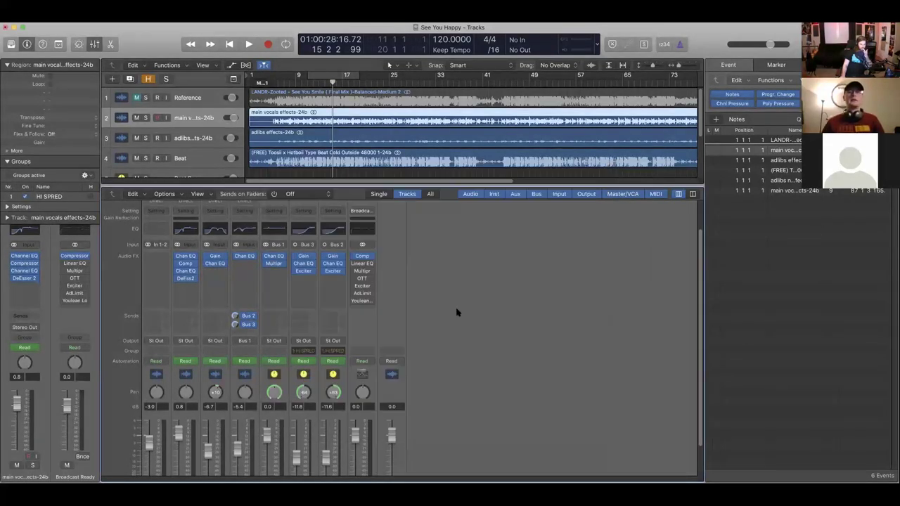
pyautogui.click(361, 264)
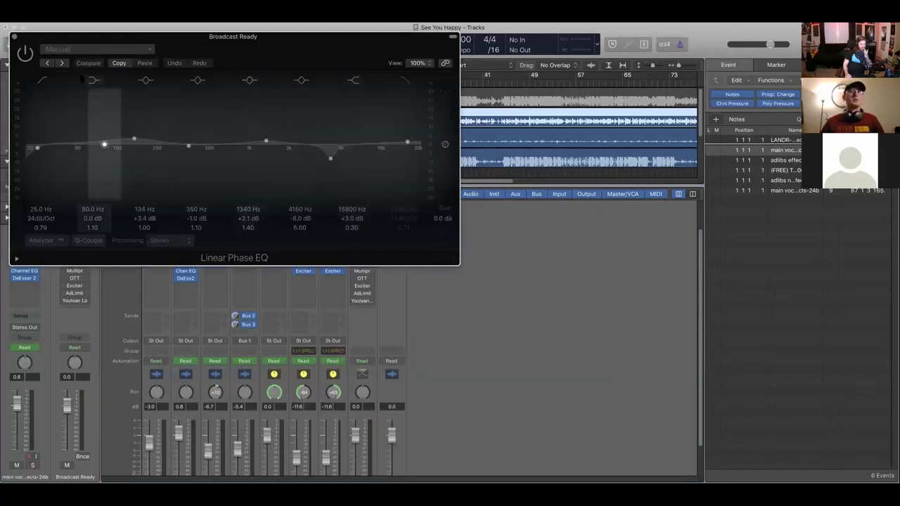
pyautogui.moveTo(211, 59); pyautogui.dragTo(305, 141)
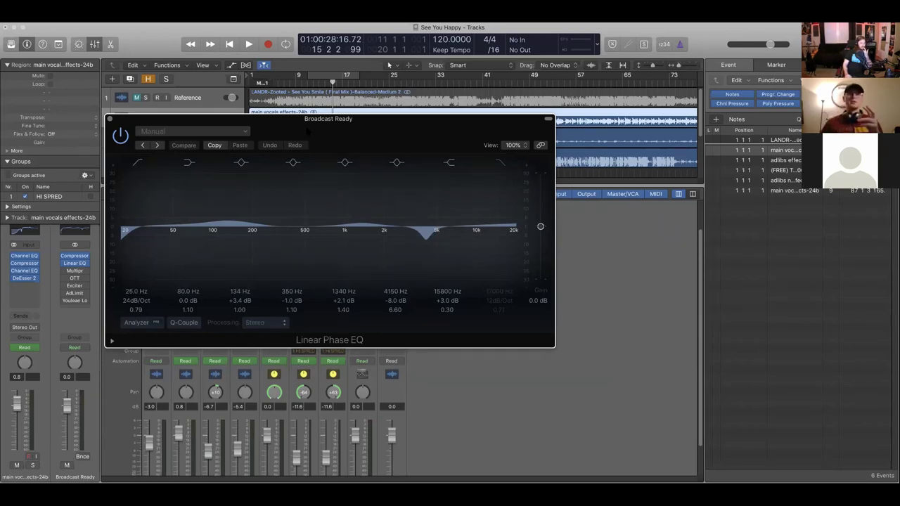
pyautogui.moveTo(370, 132)
pyautogui.mouseDown()
pyautogui.moveTo(371, 400)
pyautogui.moveTo(372, 140)
pyautogui.moveTo(366, 145)
pyautogui.mouseUp()
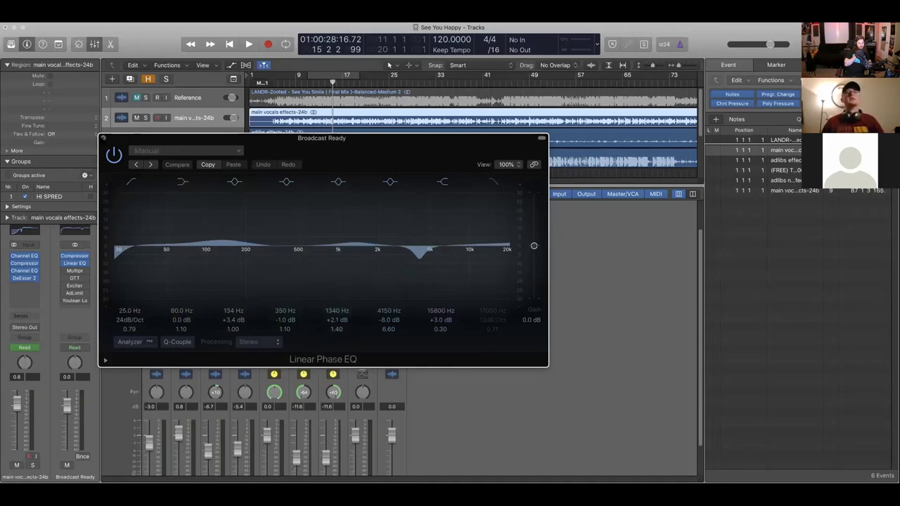
pyautogui.click(103, 138)
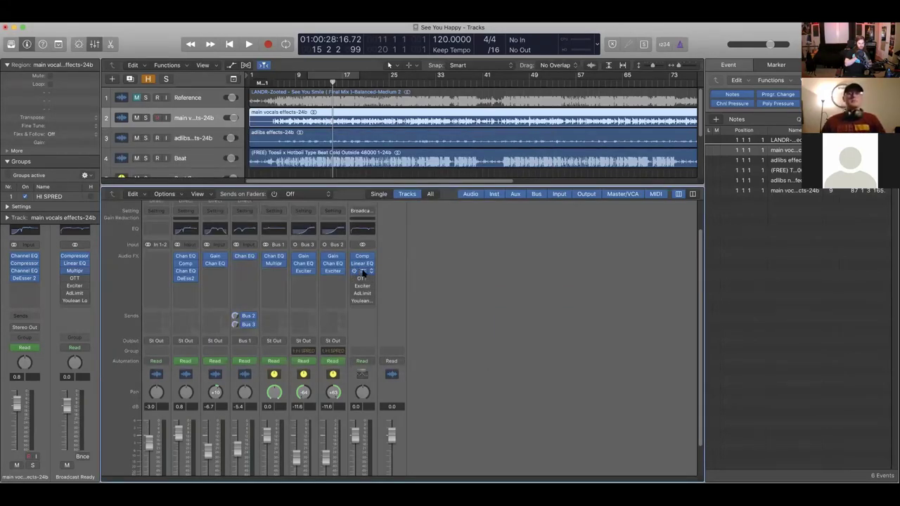
# Step: Enable the Multipressor on the Broadcast Ready channel, review its four bands and close its settings
pyautogui.click(363, 274)
pyautogui.moveTo(307, 42); pyautogui.dragTo(410, 114)
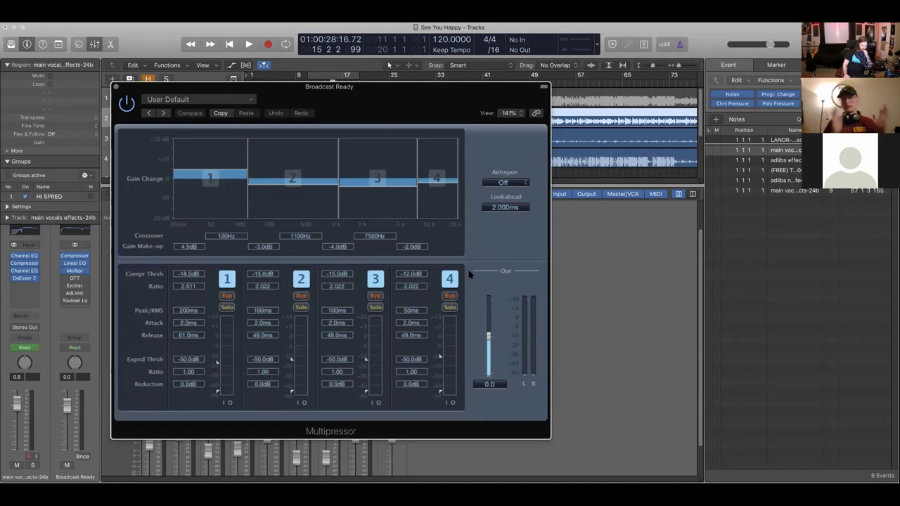
pyautogui.moveTo(262, 92); pyautogui.dragTo(534, 118)
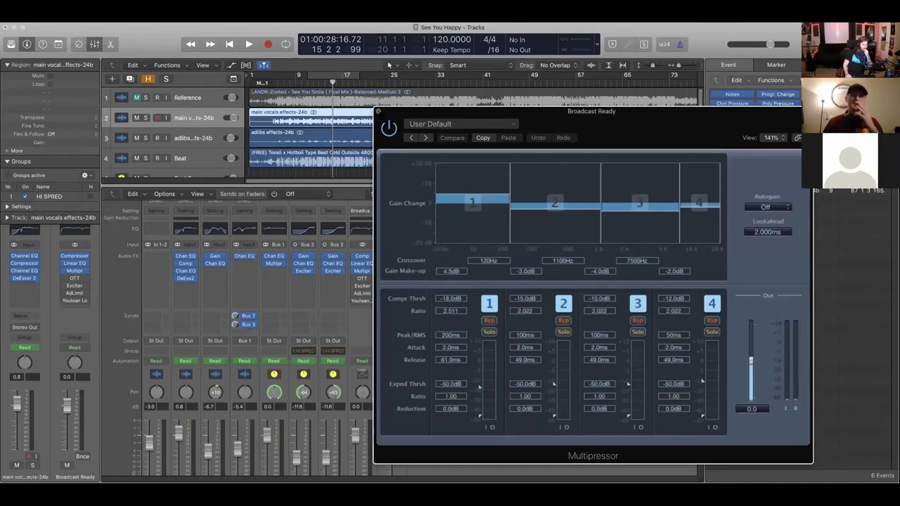
pyautogui.click(377, 111)
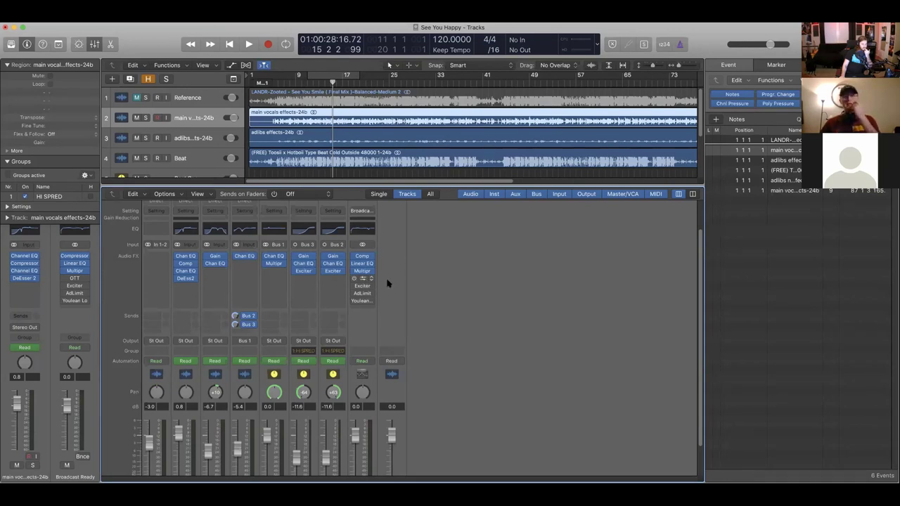
# Step: Open the OTT settings on the Broadcast Ready channel and place the playhead at bar 18
pyautogui.click(362, 278)
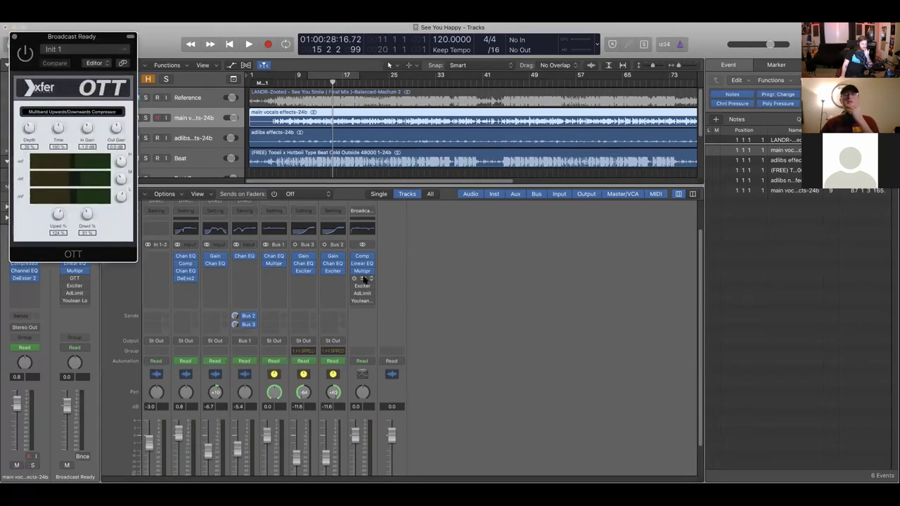
pyautogui.moveTo(67, 29); pyautogui.dragTo(112, 70)
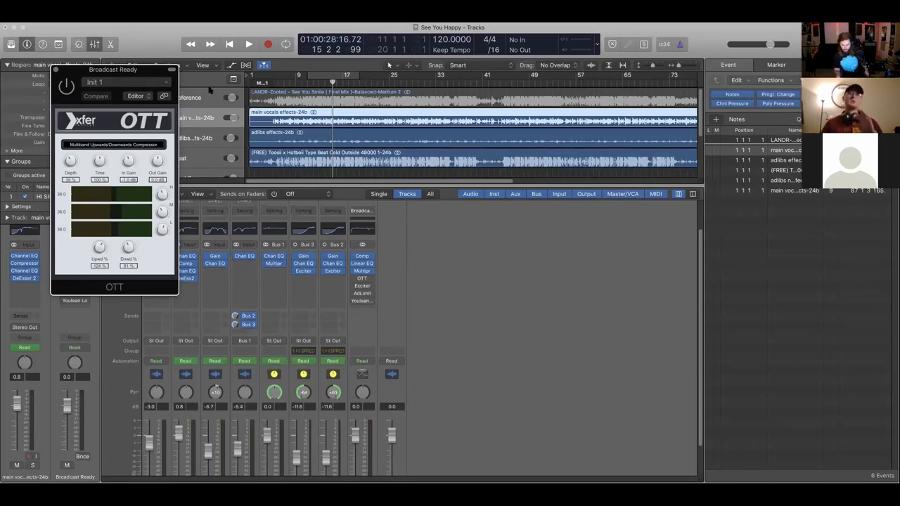
pyautogui.click(348, 76)
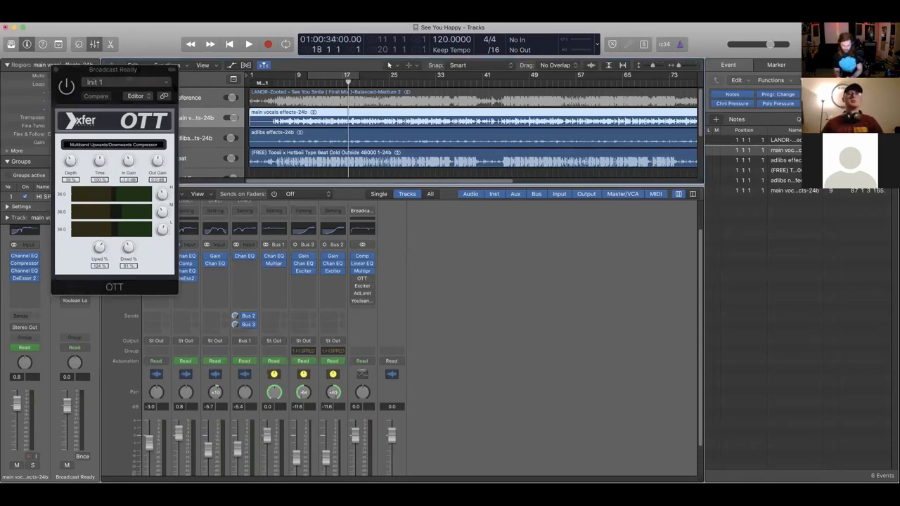
pyautogui.moveTo(138, 76); pyautogui.dragTo(198, 164)
# Step: Play the soloed Reference track from bar 18, unsolo it during playback to compare the full mix, and stop
pyautogui.click(299, 100)
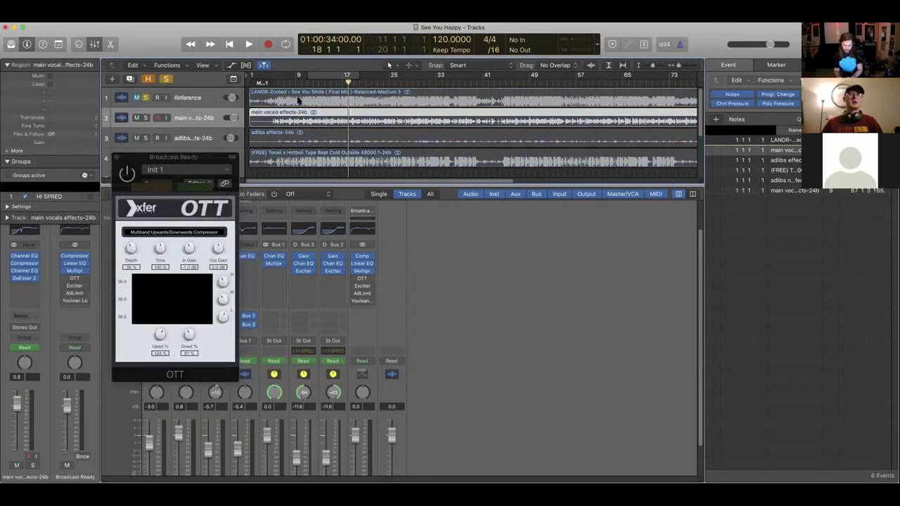
pyautogui.click(136, 97)
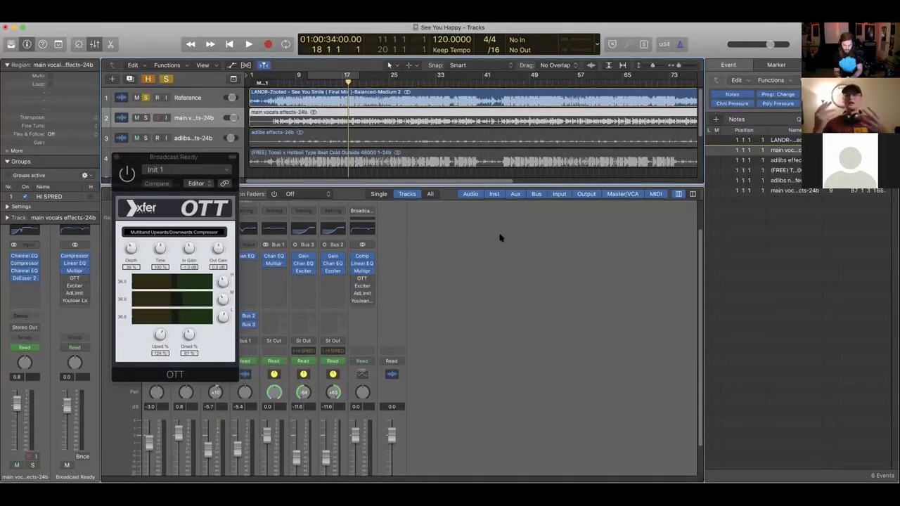
pyautogui.press('space')
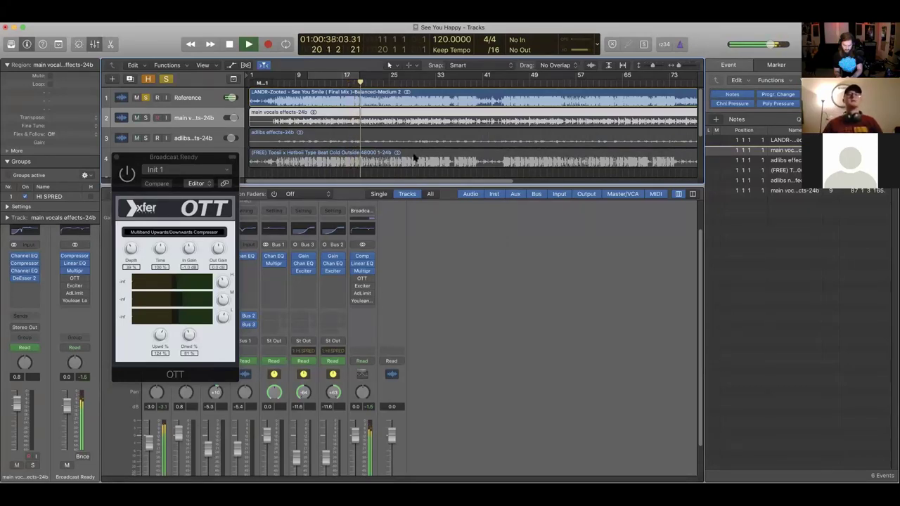
pyautogui.click(144, 98)
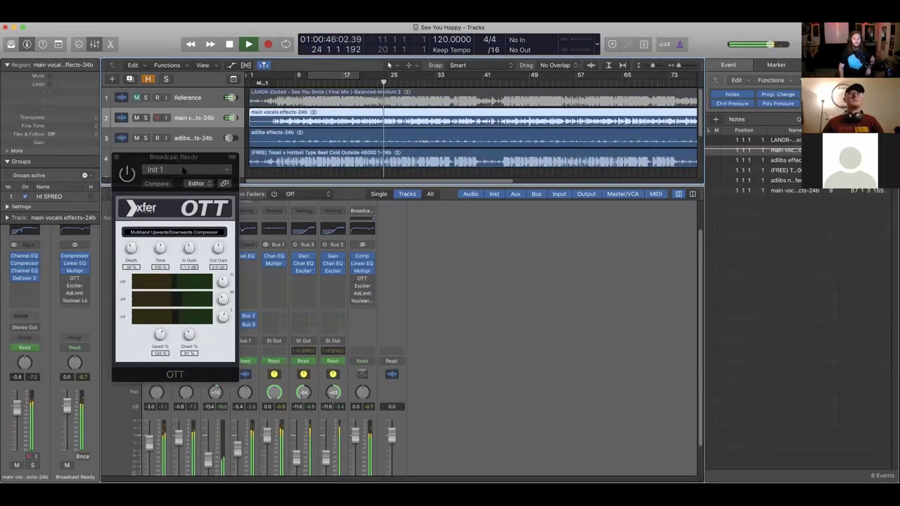
pyautogui.press('space')
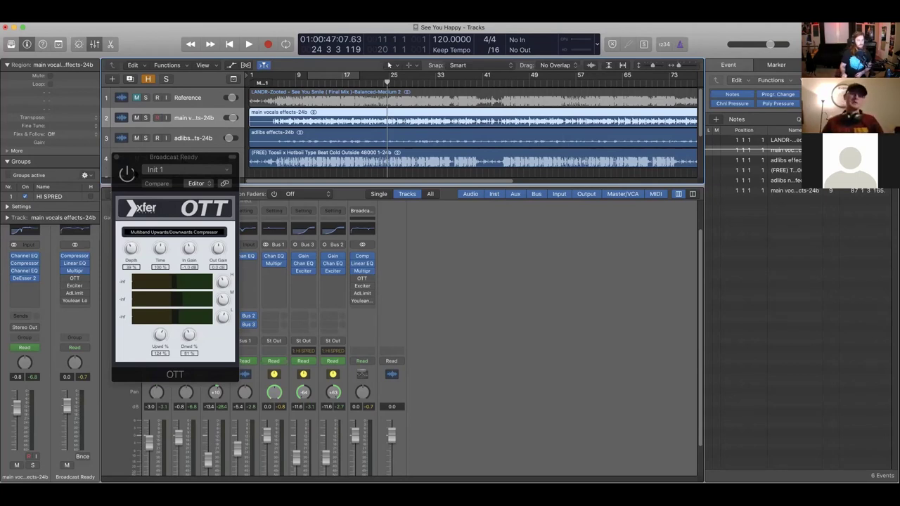
# Step: Enable OTT on the Broadcast Ready channel, play the full mix through it, close its settings and stop playback
pyautogui.moveTo(138, 160); pyautogui.dragTo(154, 161)
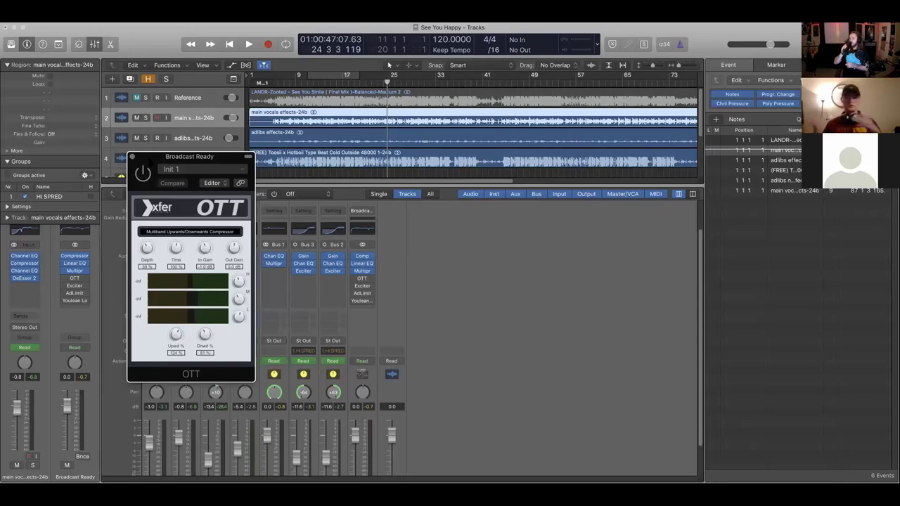
pyautogui.moveTo(153, 158); pyautogui.dragTo(173, 160)
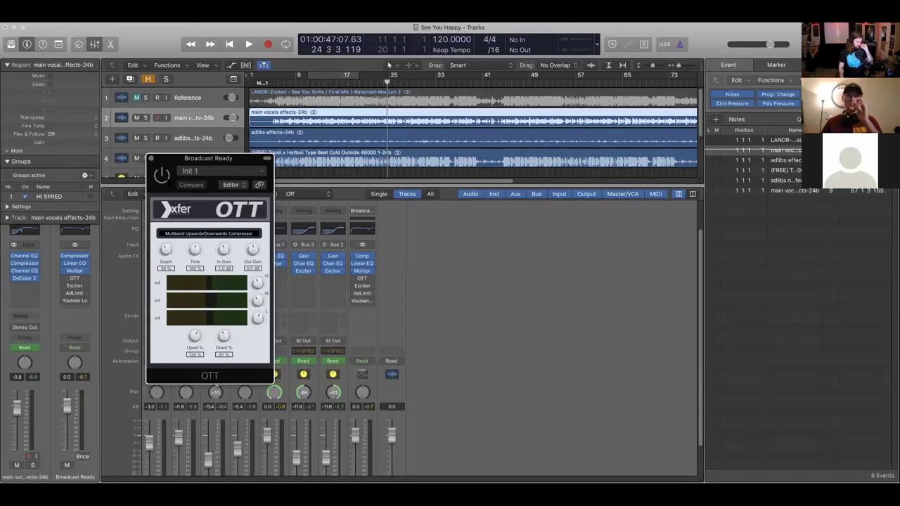
pyautogui.press('space')
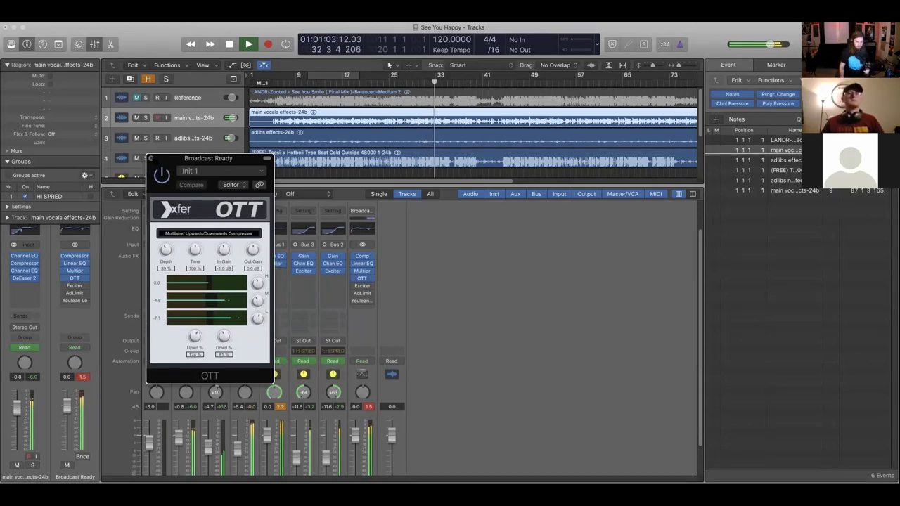
pyautogui.click(149, 158)
pyautogui.press('space')
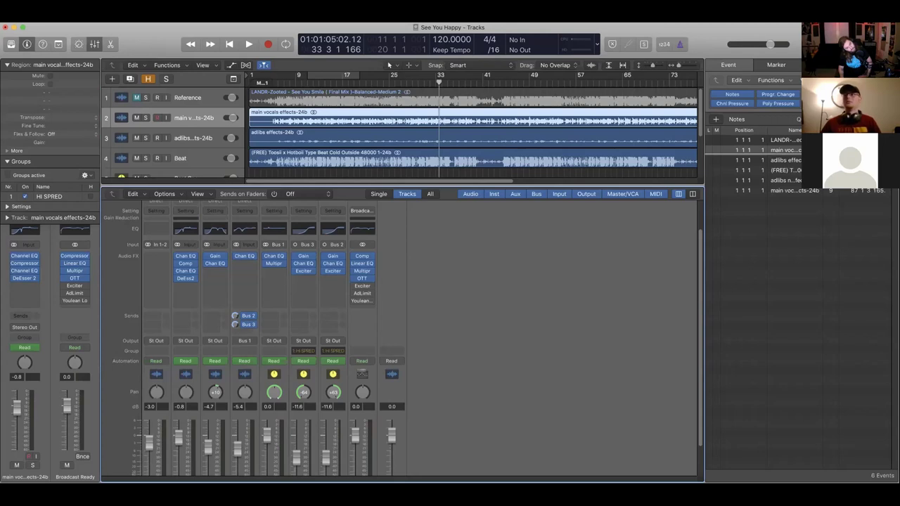
# Step: Hide the event list and review the Broadcast Ready channel's Exciter settings, leaving the Exciter bypassed
pyautogui.press('d')
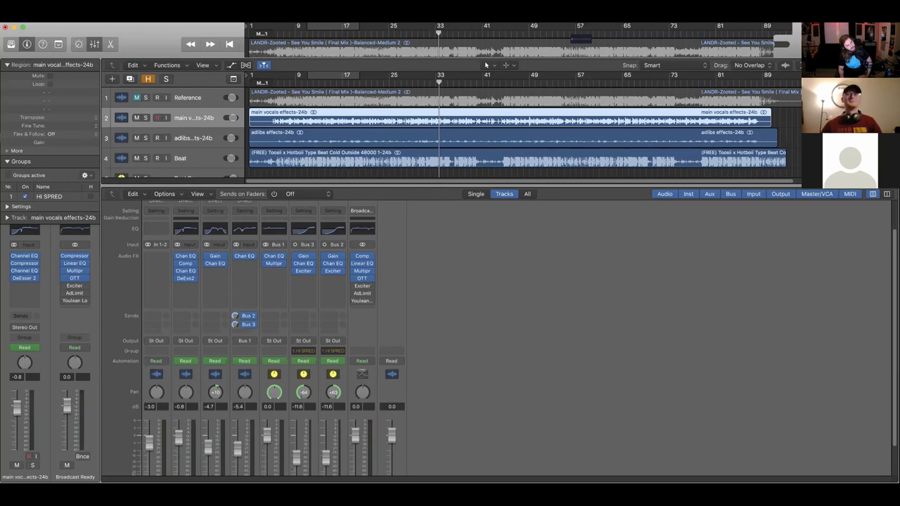
pyautogui.click(360, 286)
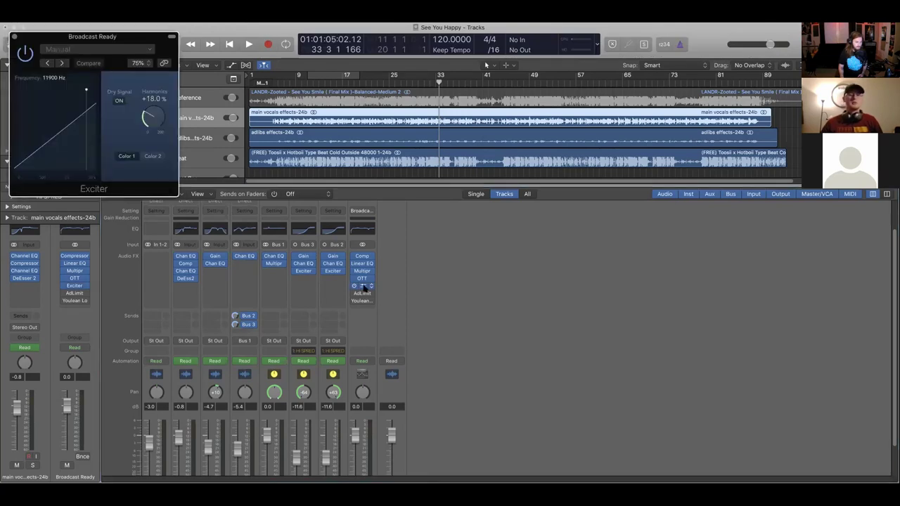
pyautogui.moveTo(11, 38); pyautogui.dragTo(513, 208)
pyautogui.click(518, 206)
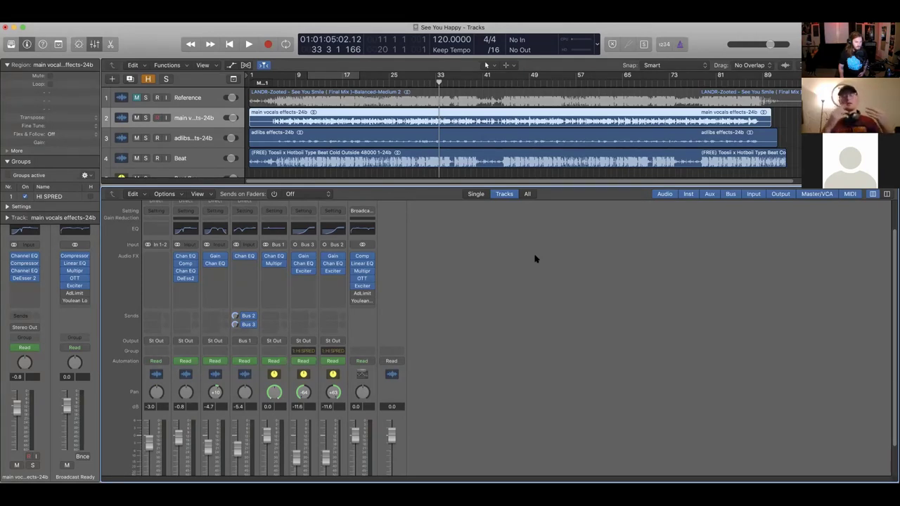
pyautogui.click(355, 286)
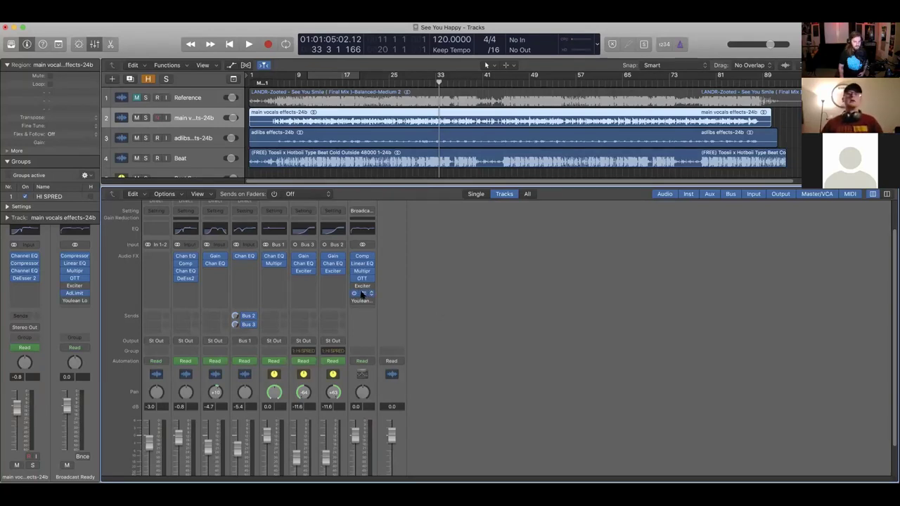
# Step: Enable the Adaptive Limiter on the Broadcast Ready channel, review its gain and ceiling settings, and close it
pyautogui.click(361, 293)
pyautogui.moveTo(312, 90); pyautogui.dragTo(668, 241)
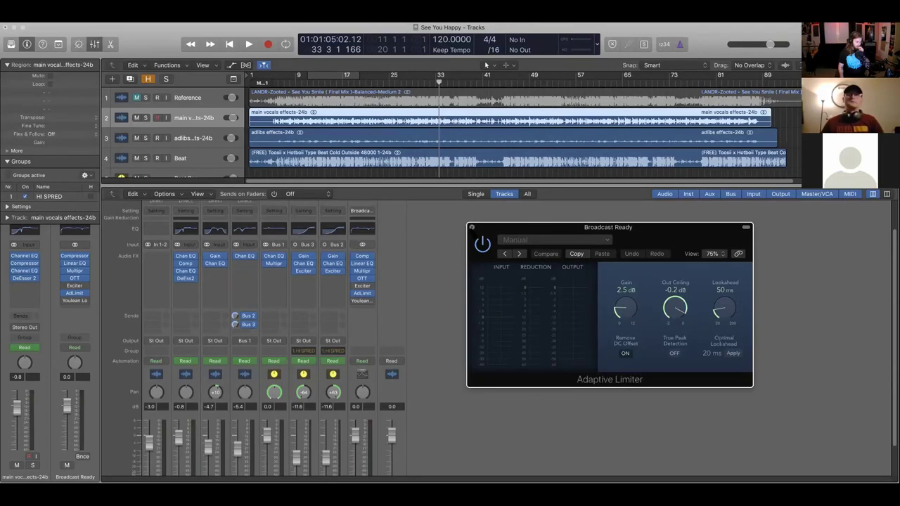
pyautogui.click(362, 293)
# Step: Enable Youlean Loudness Meter 2 on the Broadcast Ready channel, reset its true peak maximum and close it
pyautogui.click(357, 301)
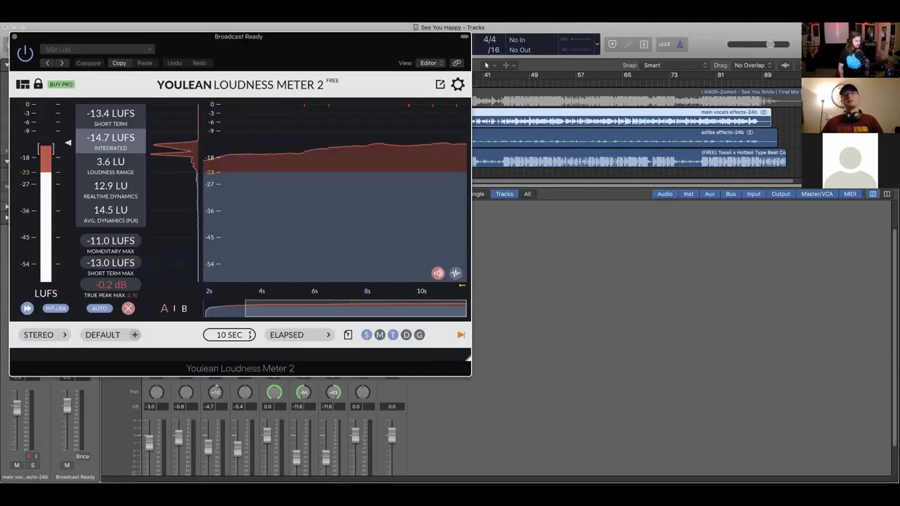
pyautogui.moveTo(245, 47); pyautogui.dragTo(484, 82)
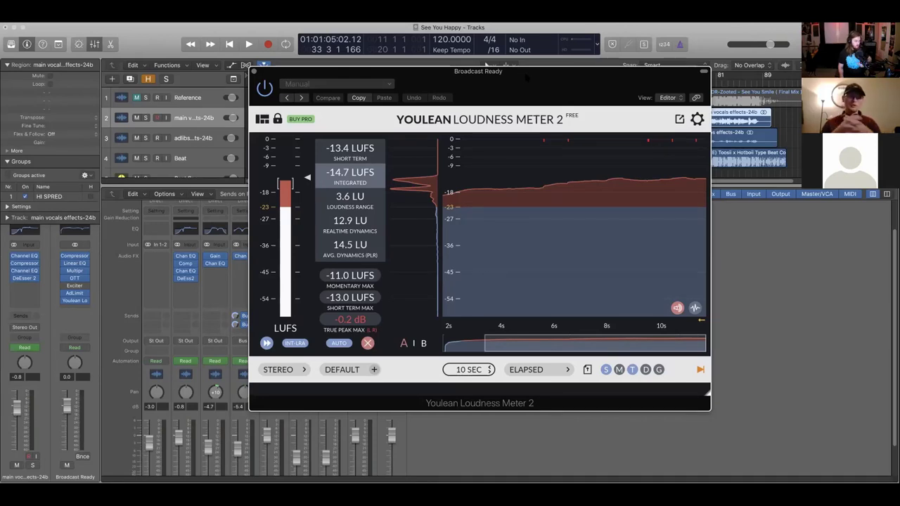
pyautogui.moveTo(517, 85); pyautogui.dragTo(436, 151)
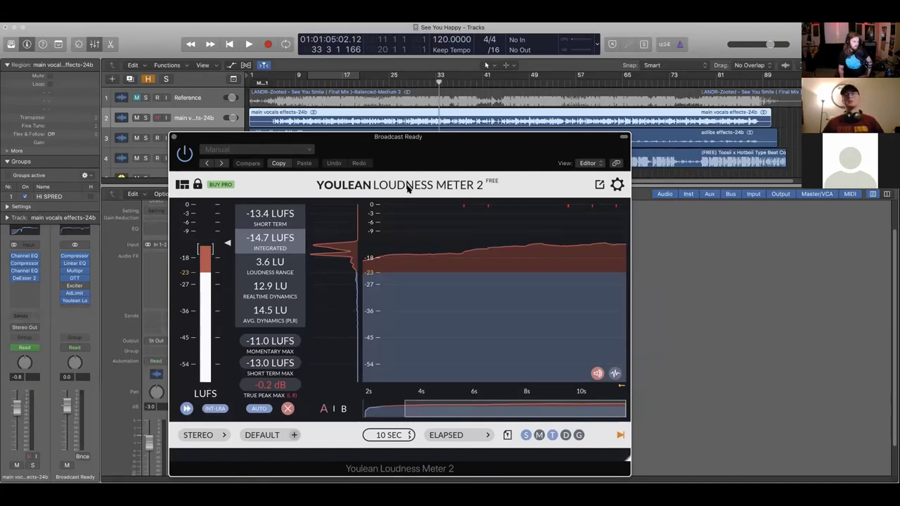
pyautogui.click(270, 385)
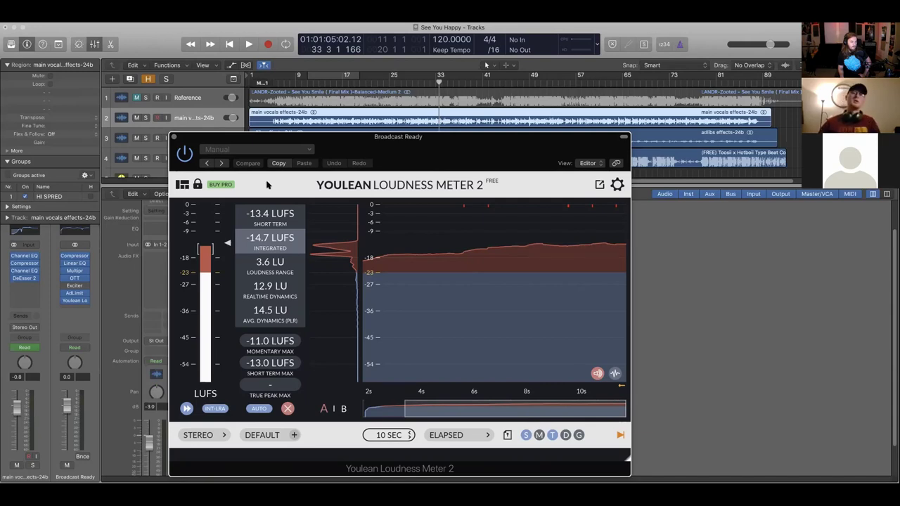
pyautogui.moveTo(203, 140); pyautogui.dragTo(191, 159)
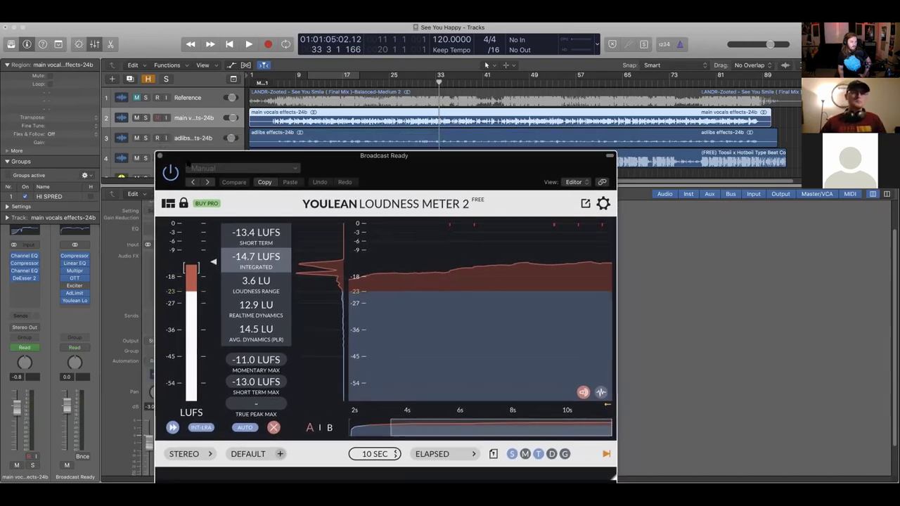
pyautogui.click(158, 156)
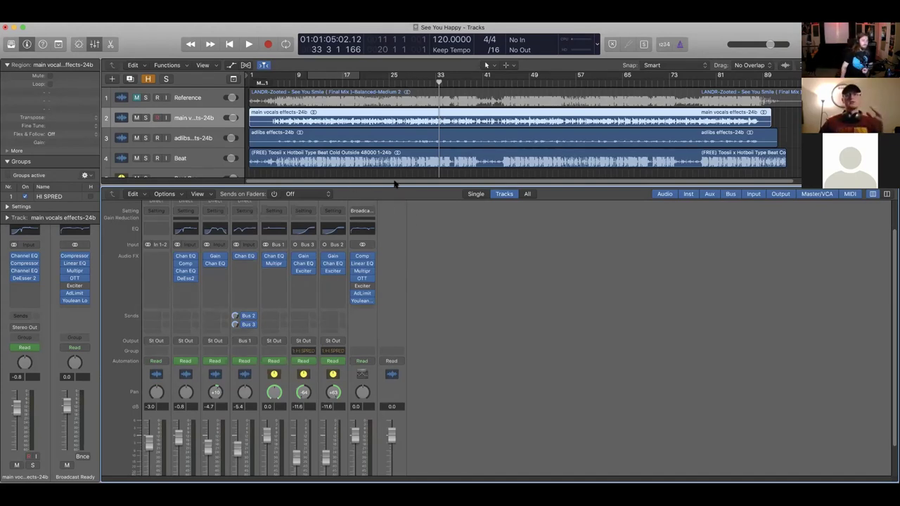
# Step: Solo the Reference track and play it from bar 61
pyautogui.moveTo(395, 184); pyautogui.dragTo(401, 182)
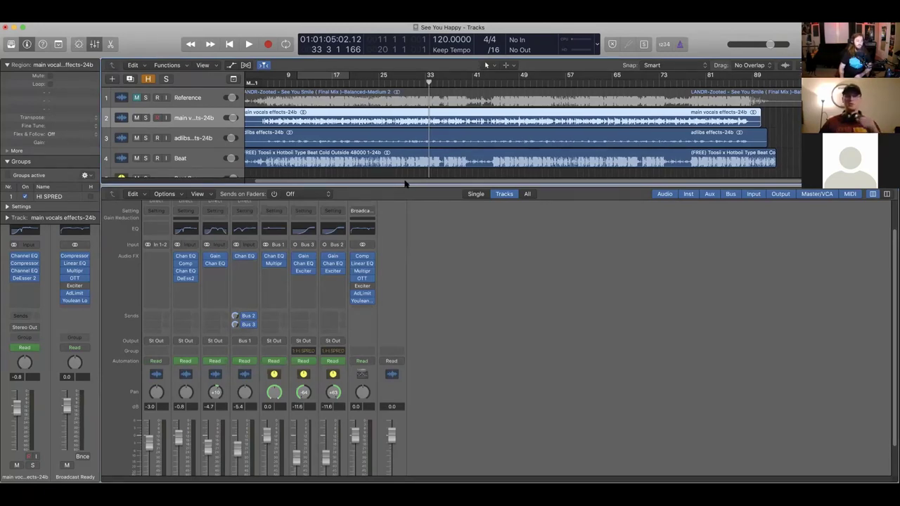
pyautogui.click(145, 97)
pyautogui.click(547, 84)
pyautogui.moveTo(547, 84); pyautogui.dragTo(612, 85)
pyautogui.click(603, 90)
pyautogui.click(602, 90)
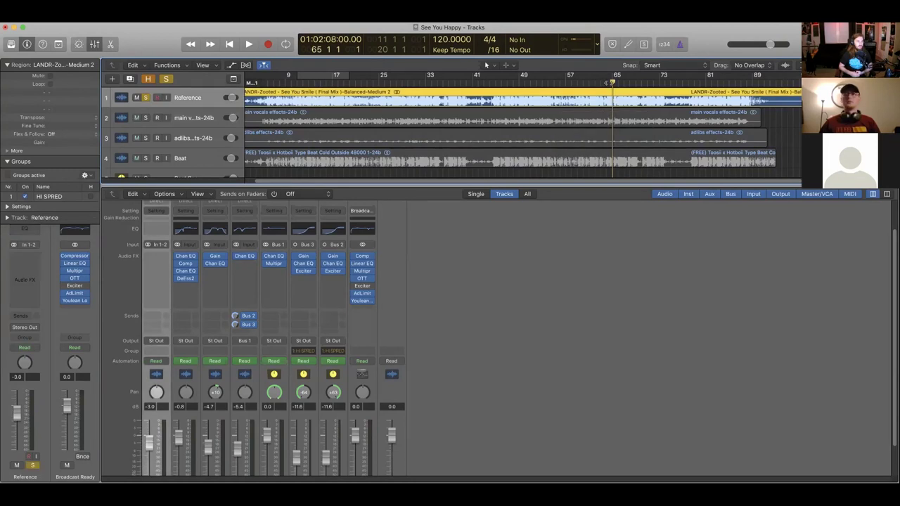
pyautogui.moveTo(607, 83); pyautogui.dragTo(589, 83)
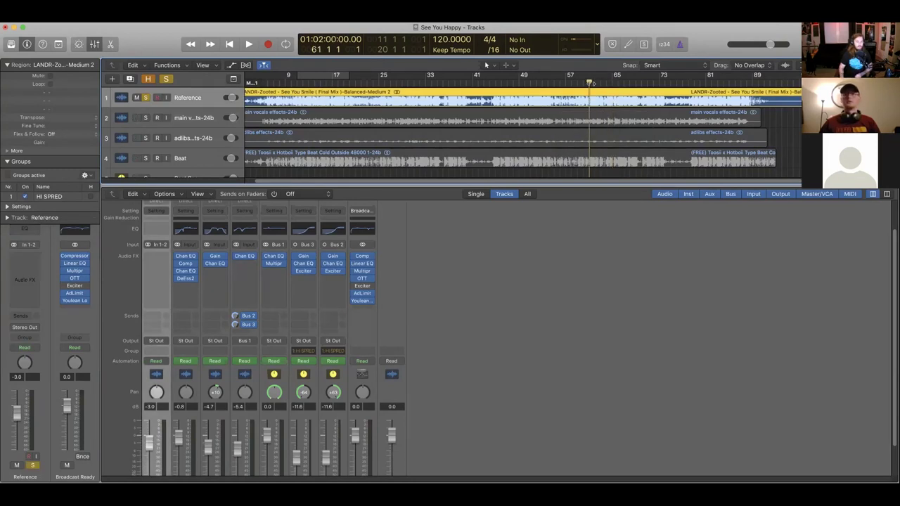
pyautogui.press('space')
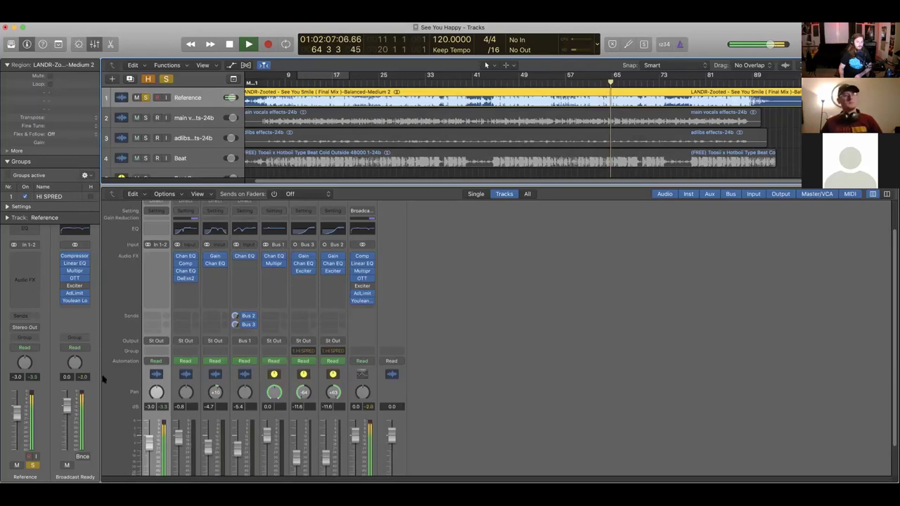
# Step: Compare the full mix with the soloed Reference during playback, stopping on the full mix and clearing the Bus 1 channel's peak level
pyautogui.click(137, 98)
pyautogui.click(145, 97)
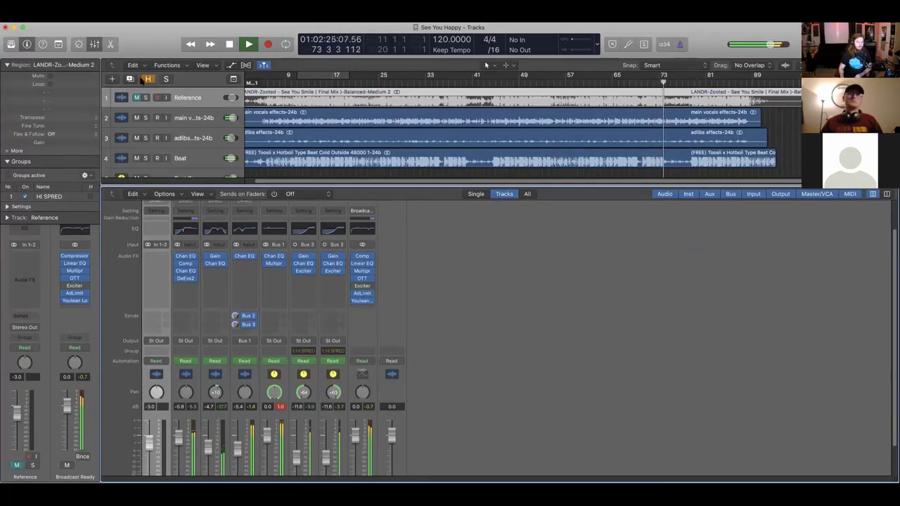
pyautogui.click(146, 97)
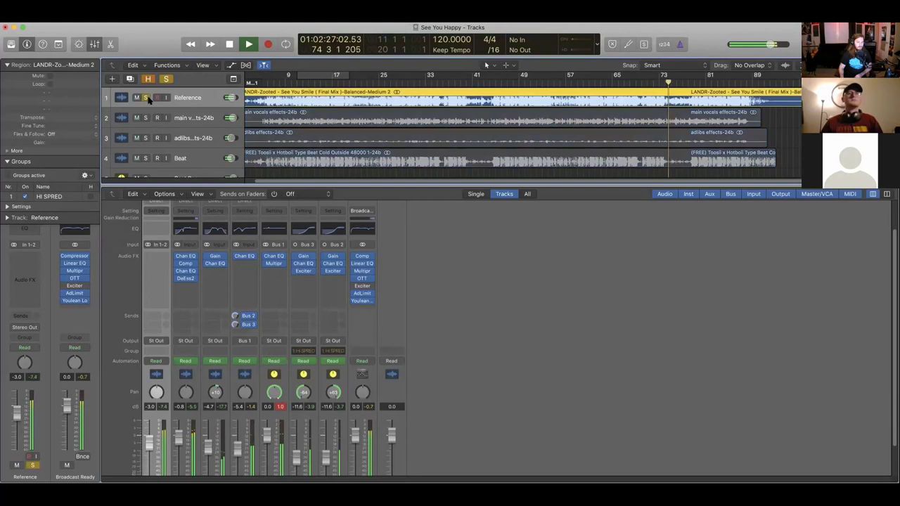
pyautogui.click(282, 408)
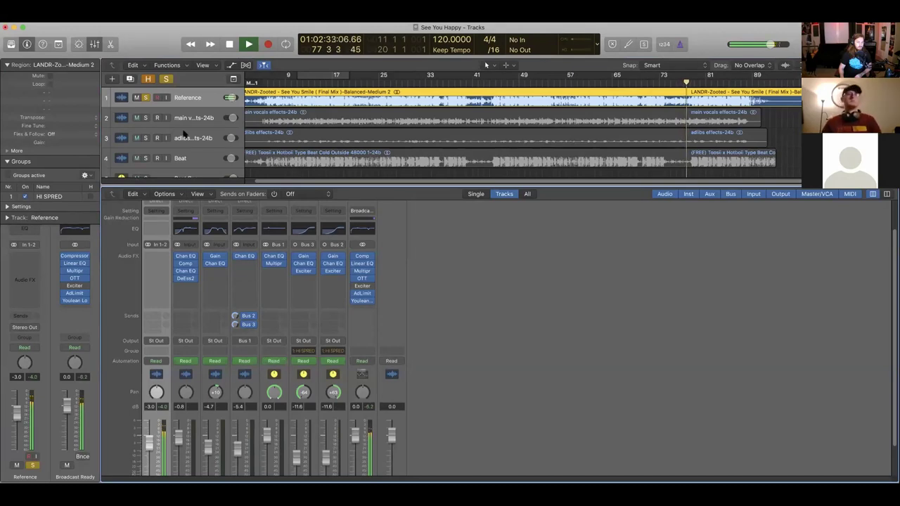
pyautogui.click(137, 98)
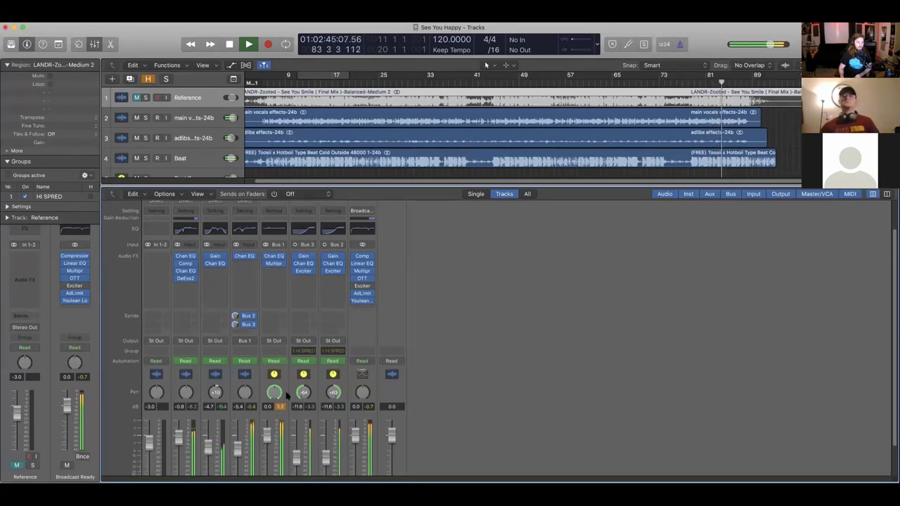
pyautogui.press('space')
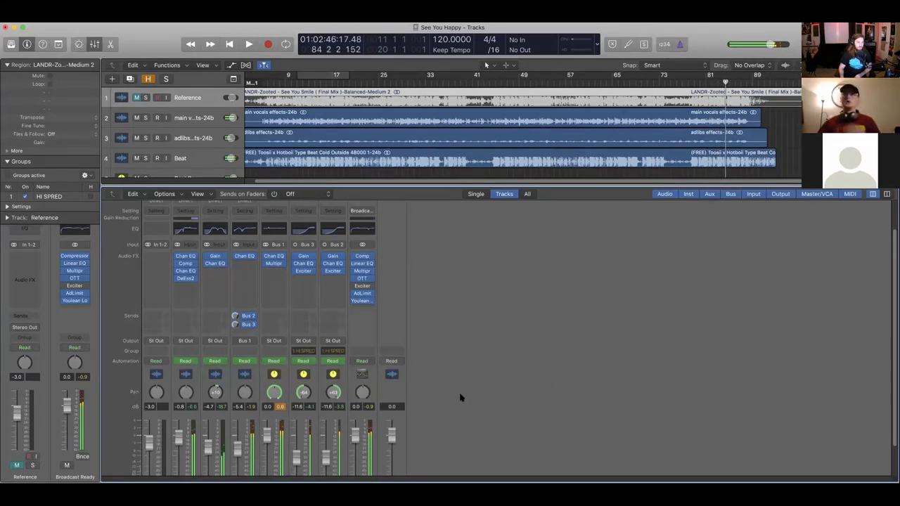
pyautogui.click(280, 406)
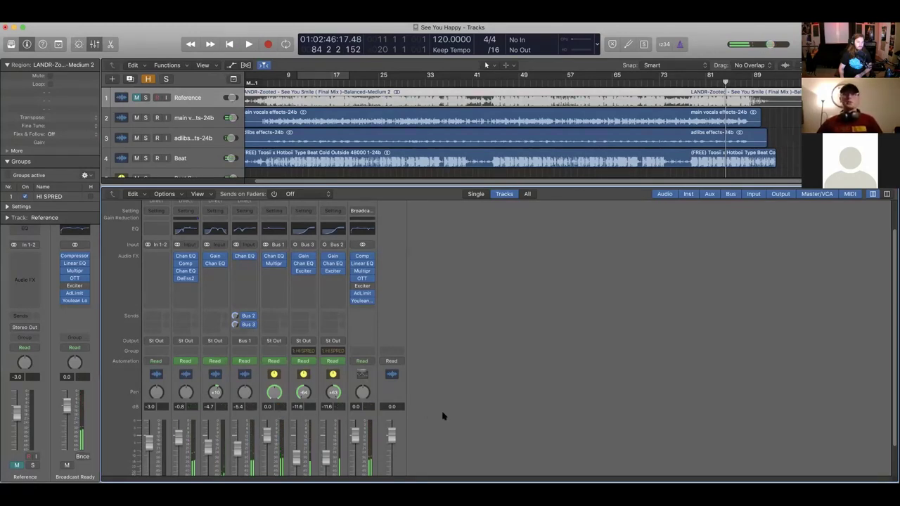
# Step: Select the main vocals track, reactivate the channel groups and return the playhead to the start of the song
pyautogui.click(191, 118)
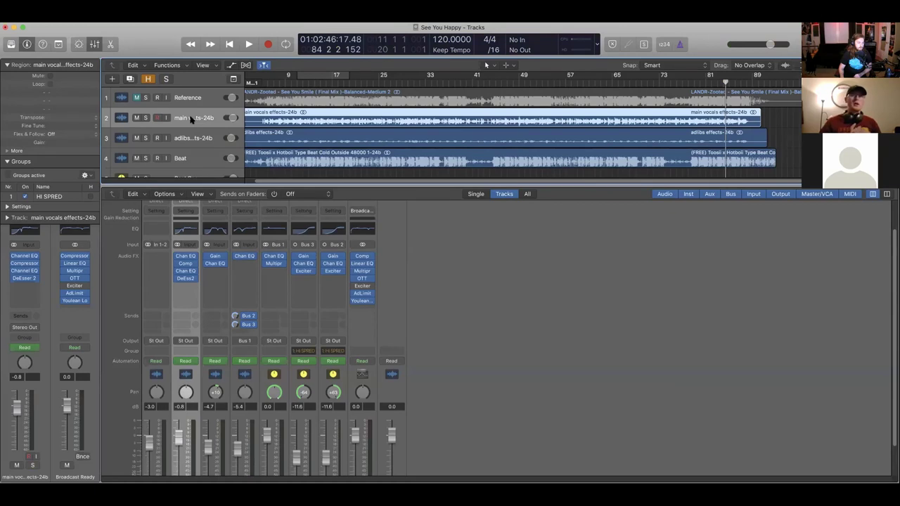
pyautogui.scroll(-1, 297, 129)
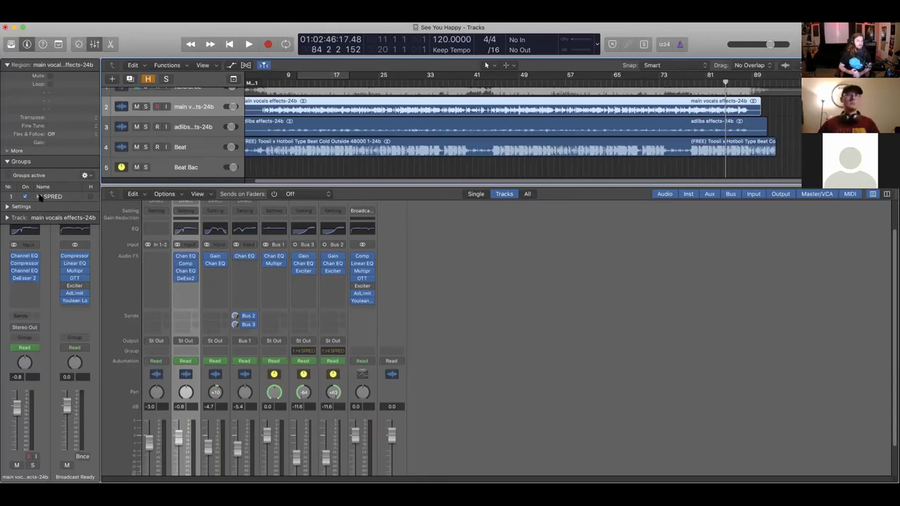
pyautogui.click(8, 175)
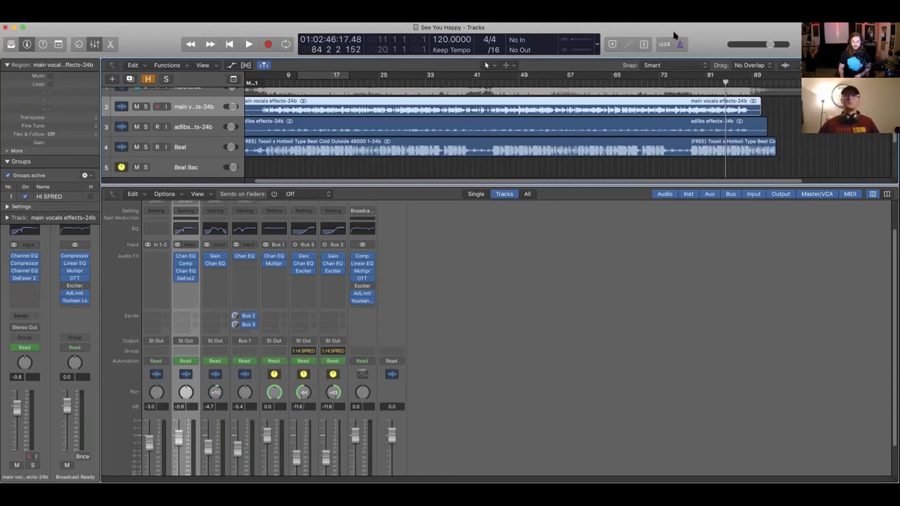
pyautogui.press('Return')
pyautogui.scroll(1, 436, 355)
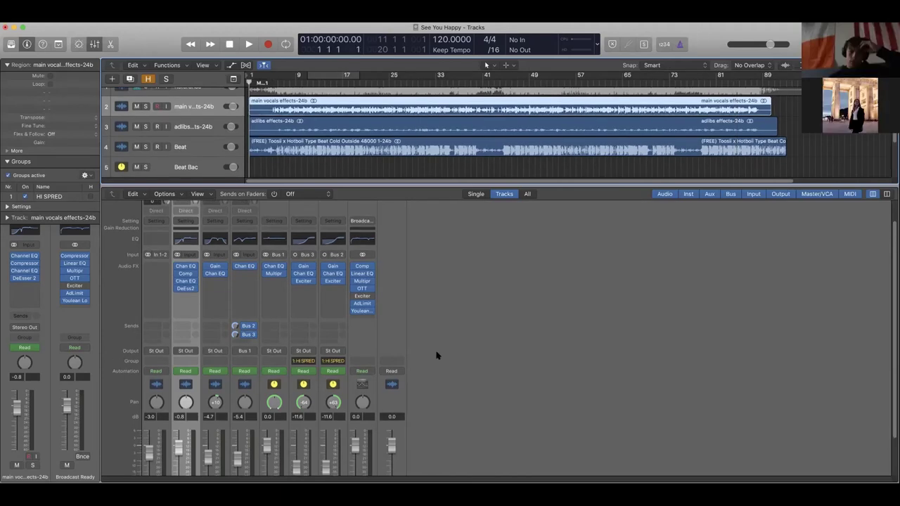